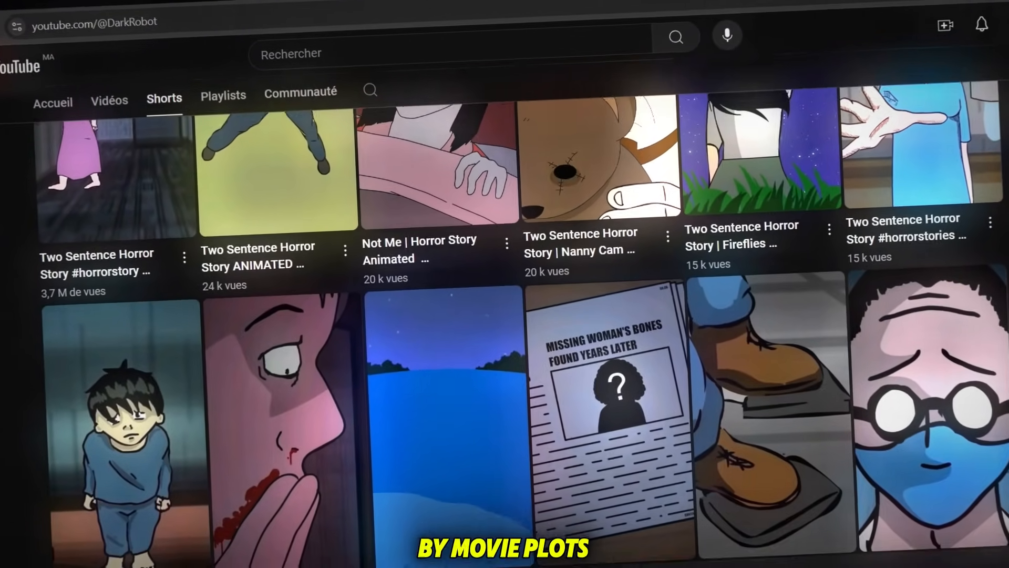
- Look through the DarkRobot channel's Shorts for animated horror story examples
{"action": "scroll", "coordinate": [505, 336], "scroll_direction": "down", "scroll_amount": 5}
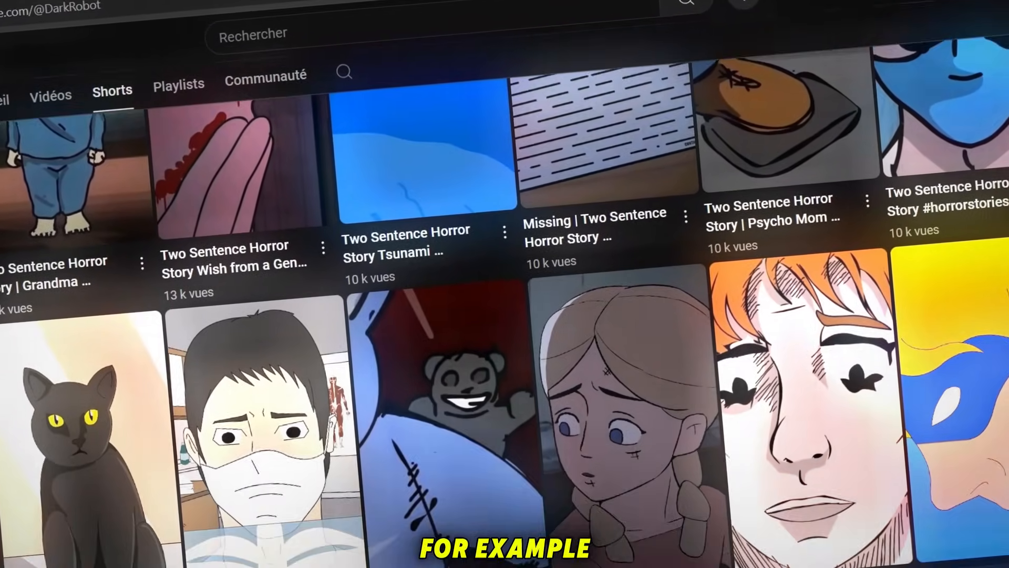
{"action": "scroll", "coordinate": [504, 315], "scroll_direction": "down", "scroll_amount": 4}
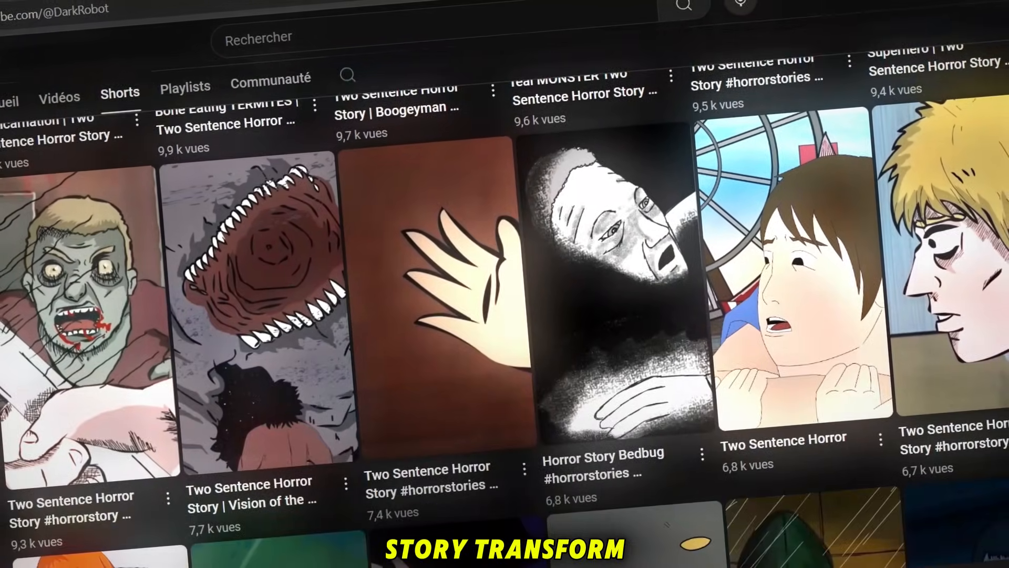
{"action": "scroll", "coordinate": [505, 315], "scroll_direction": "down", "scroll_amount": 4}
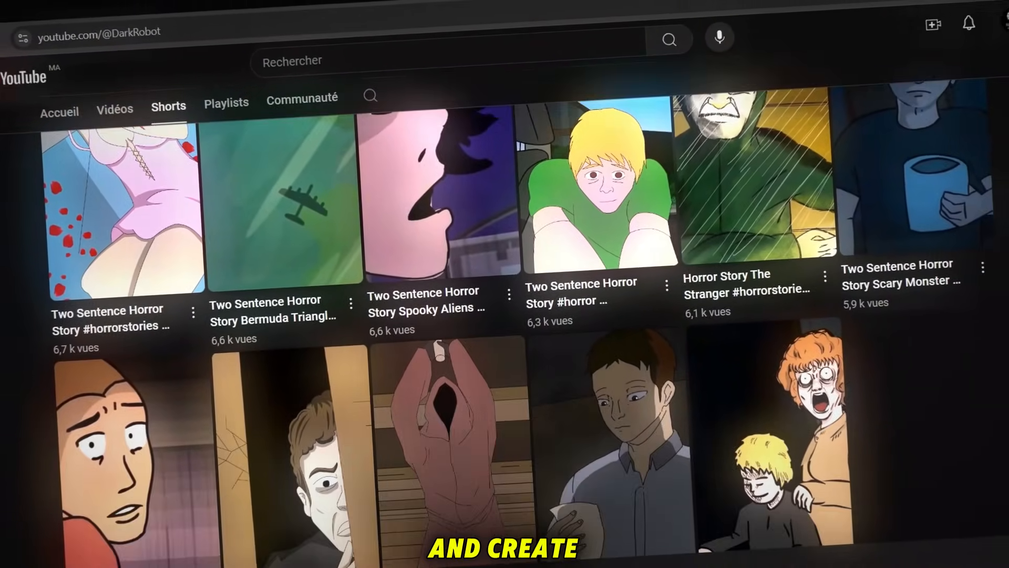
{"action": "scroll", "coordinate": [504, 315], "scroll_direction": "down", "scroll_amount": 2}
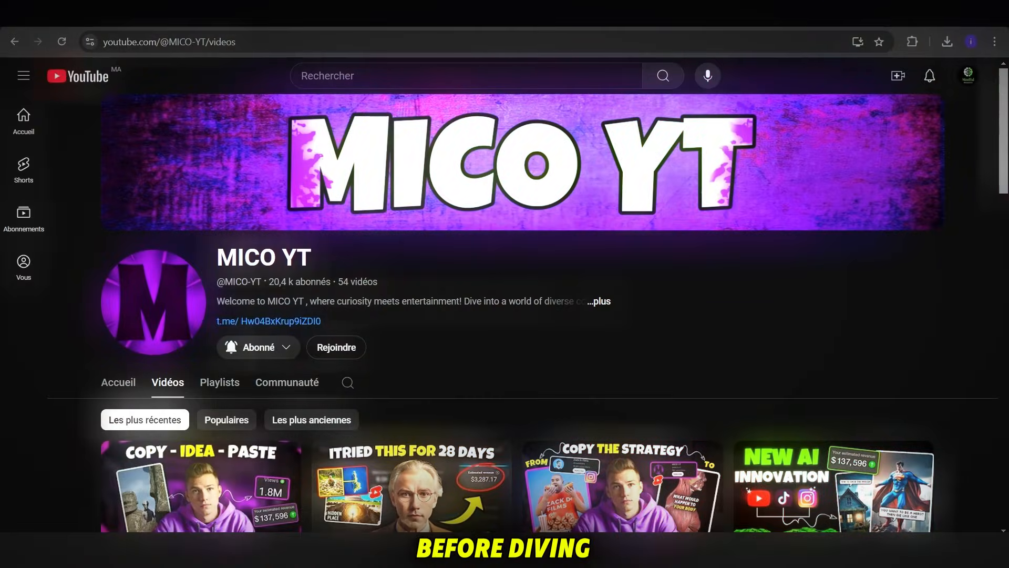
- Look through the MICO YT channel's videos and community posts, and open the Telegram group's details
{"action": "scroll", "coordinate": [504, 316], "scroll_direction": "down", "scroll_amount": 2}
{"action": "scroll", "coordinate": [994, 198], "scroll_direction": "down", "scroll_amount": 2}
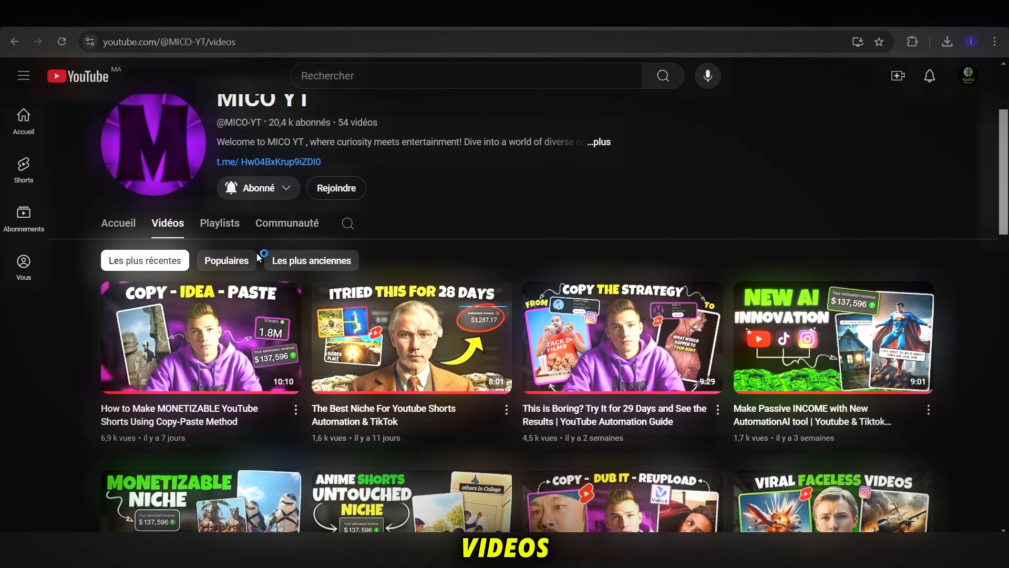
{"action": "scroll", "coordinate": [926, 203], "scroll_direction": "down", "scroll_amount": 5}
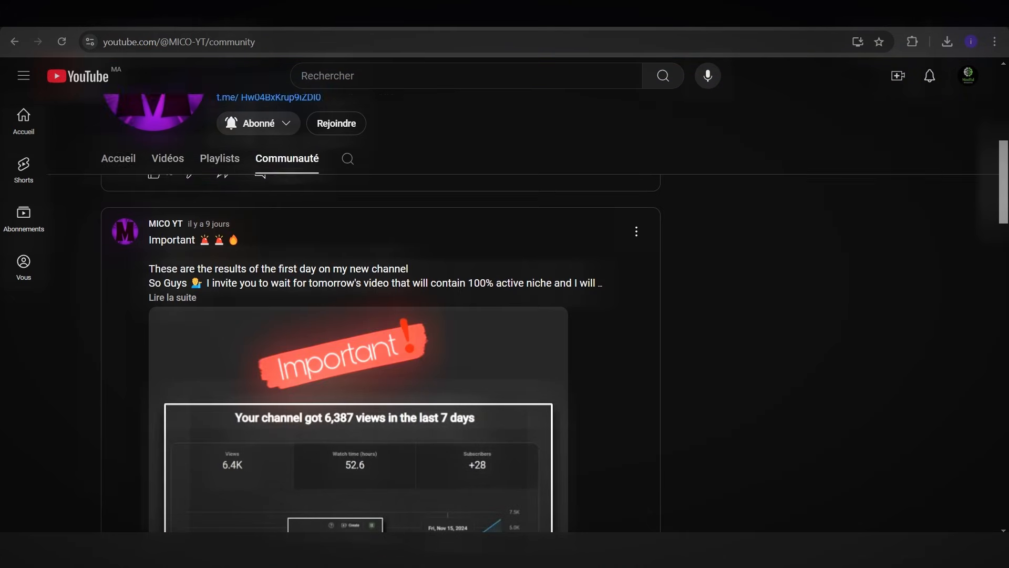
{"action": "scroll", "coordinate": [560, 376], "scroll_direction": "up", "scroll_amount": 5}
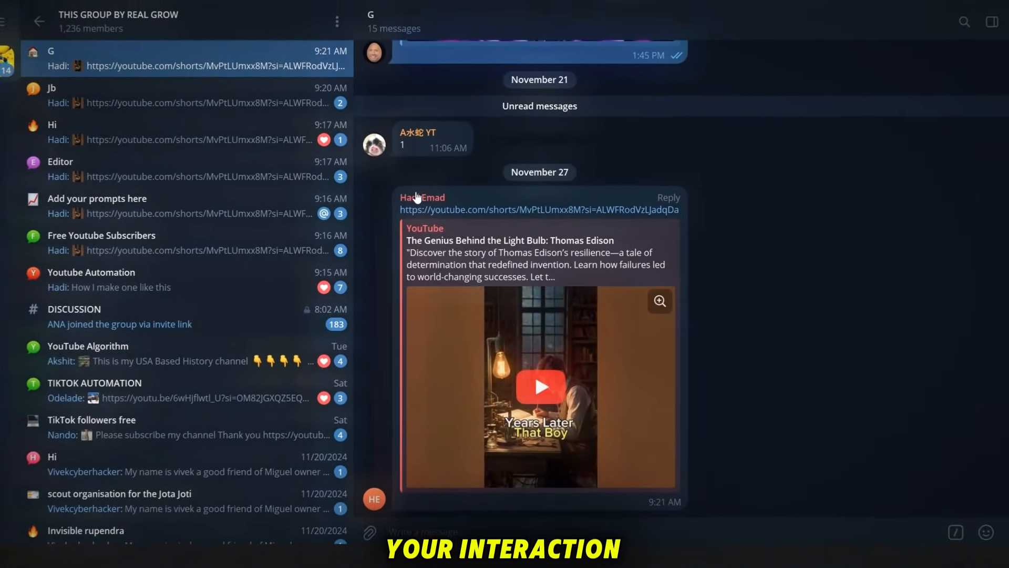
{"action": "left_click", "coordinate": [178, 16]}
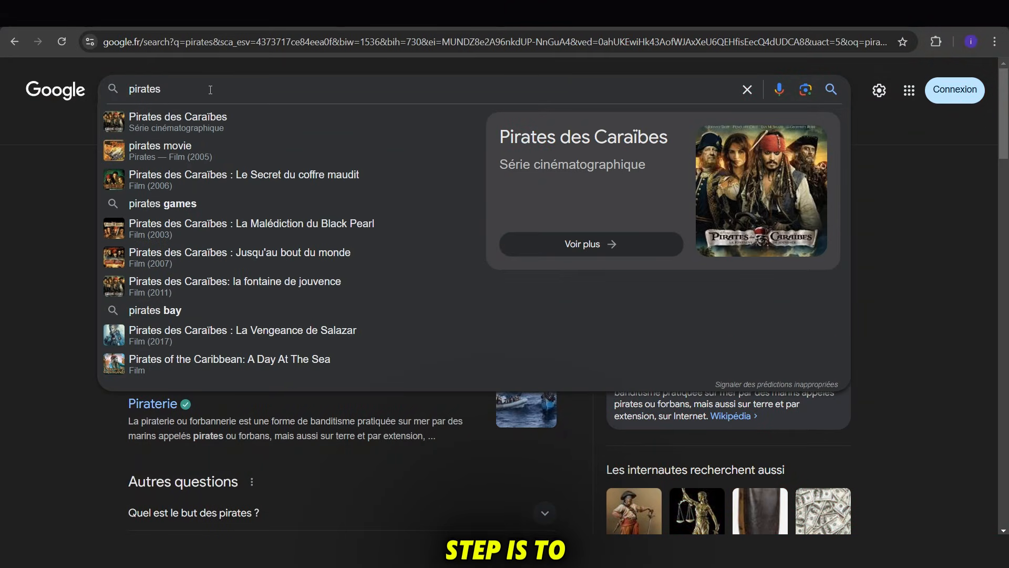
- Search Google for "pirates movie" and open the first Pirates des Caraïbes film from the results
{"action": "type", "text": "movie"}
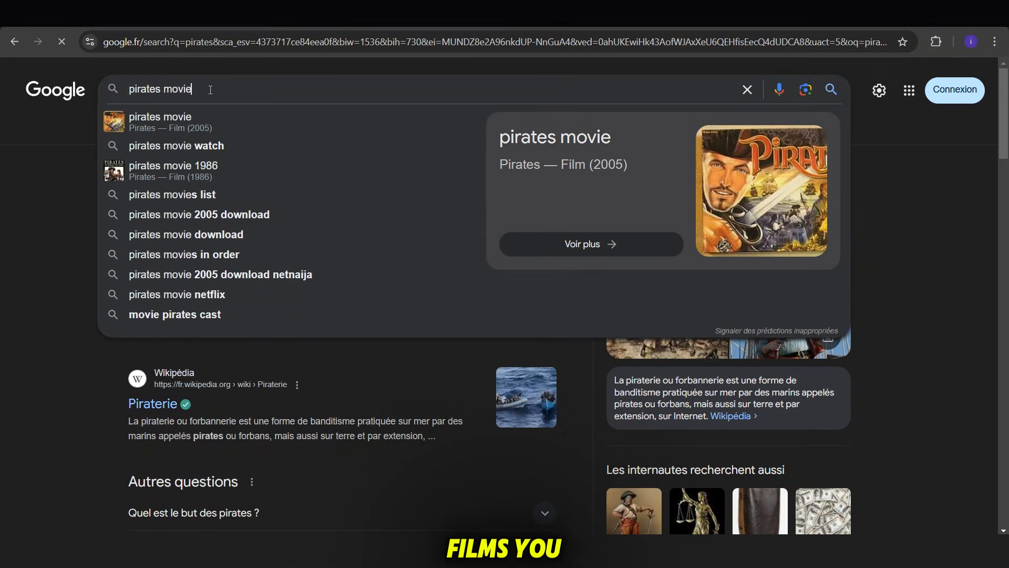
{"action": "key", "text": "Return"}
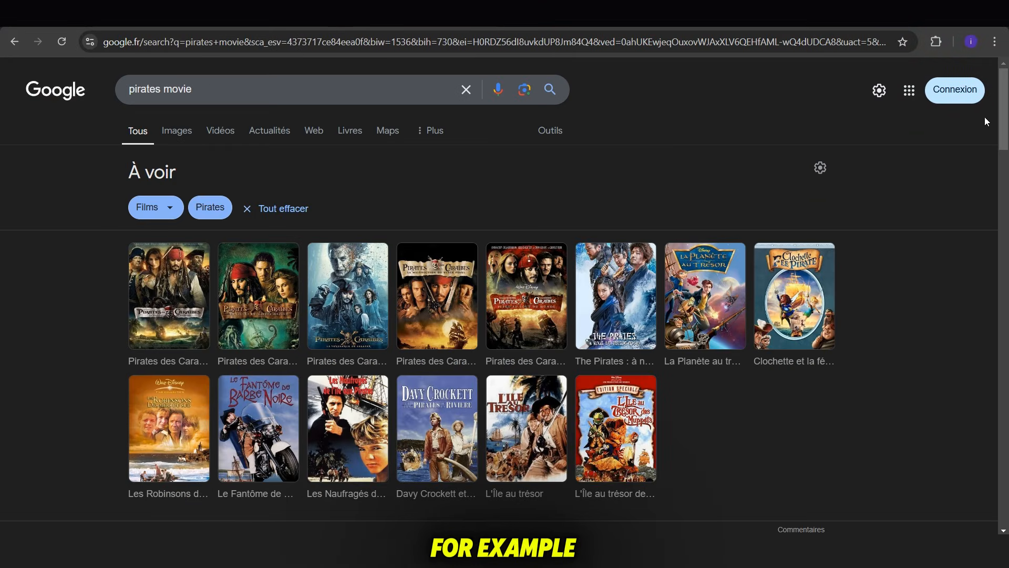
{"action": "scroll", "coordinate": [495, 407], "scroll_direction": "down", "scroll_amount": 2}
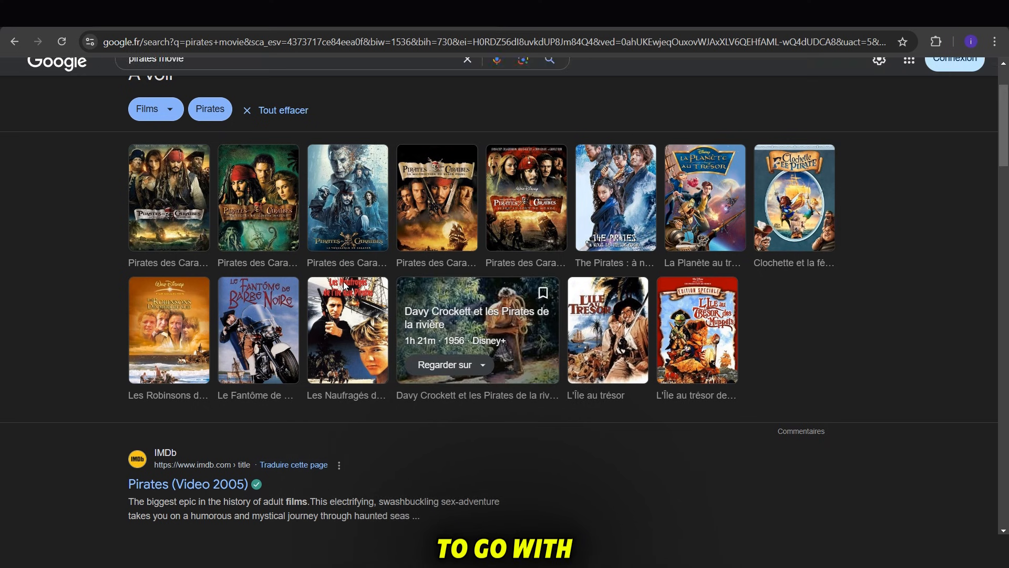
{"action": "left_click", "coordinate": [168, 200]}
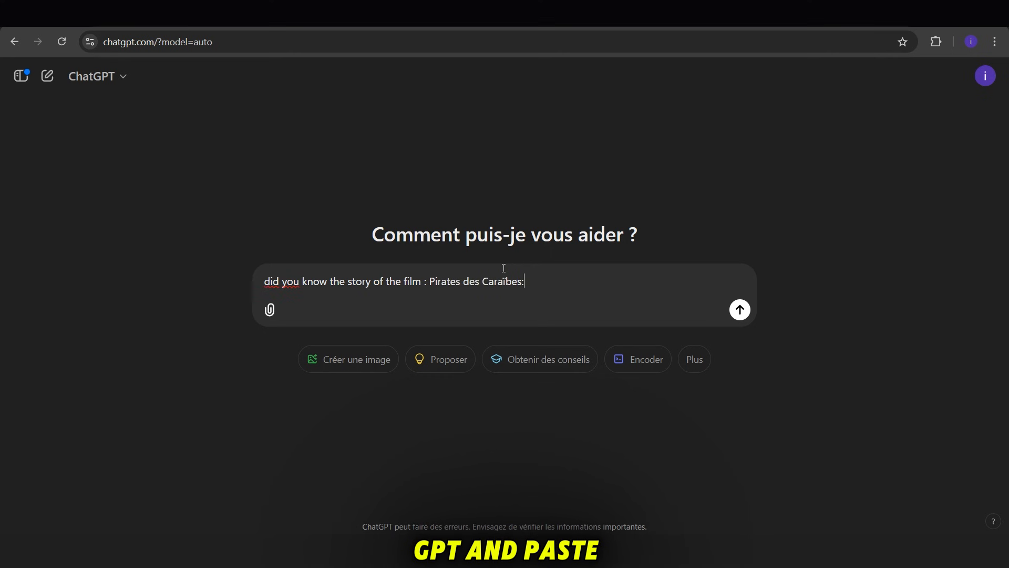
- Ask ChatGPT "did you know the story of the film : Pirates des Caraïbes:" and read the start of its reply
{"action": "key", "text": "Return"}
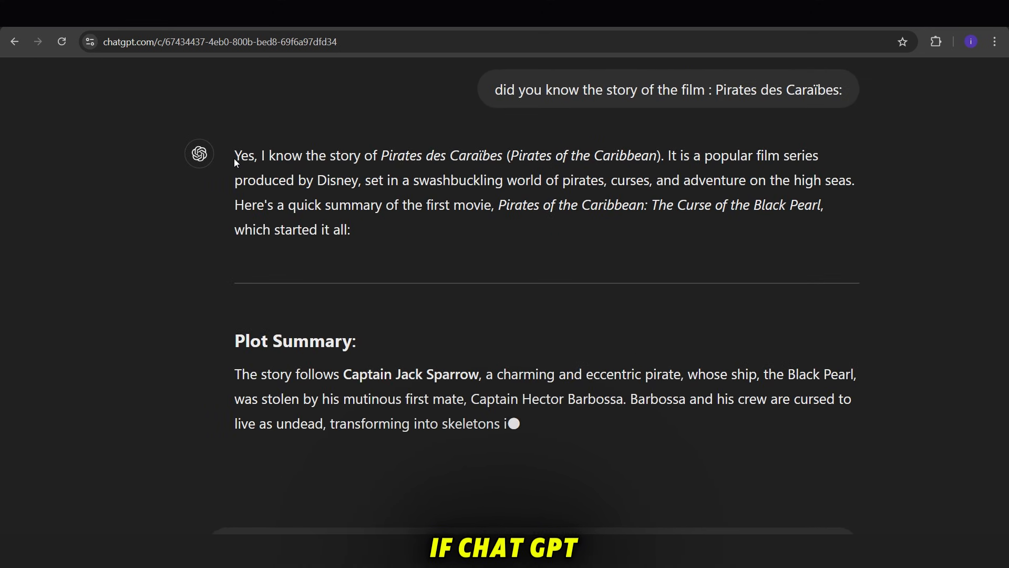
{"action": "left_click_drag", "start_coordinate": [235, 158], "coordinate": [504, 155]}
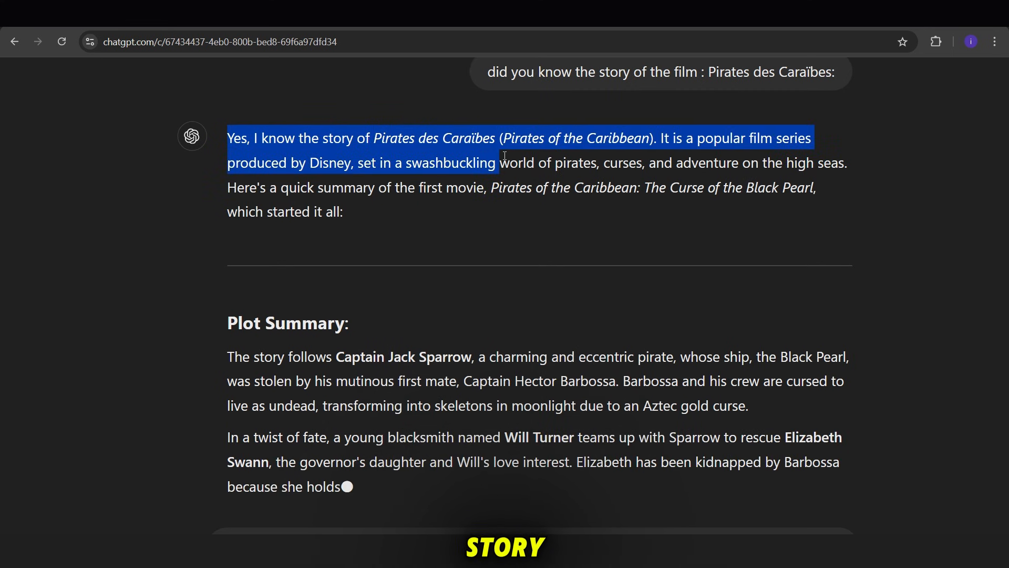
{"action": "left_click", "coordinate": [487, 231]}
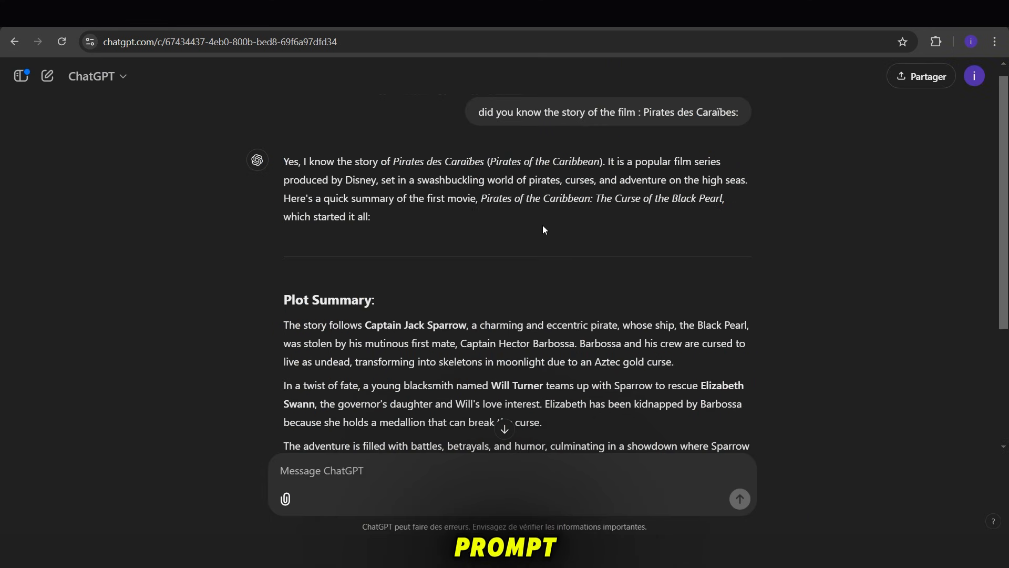
- Copy the note's prompt asking for a small short story paragraph for a short video and send it to ChatGPT
{"action": "scroll", "coordinate": [542, 225], "scroll_direction": "down", "scroll_amount": 4}
{"action": "key", "text": "alt+Tab"}
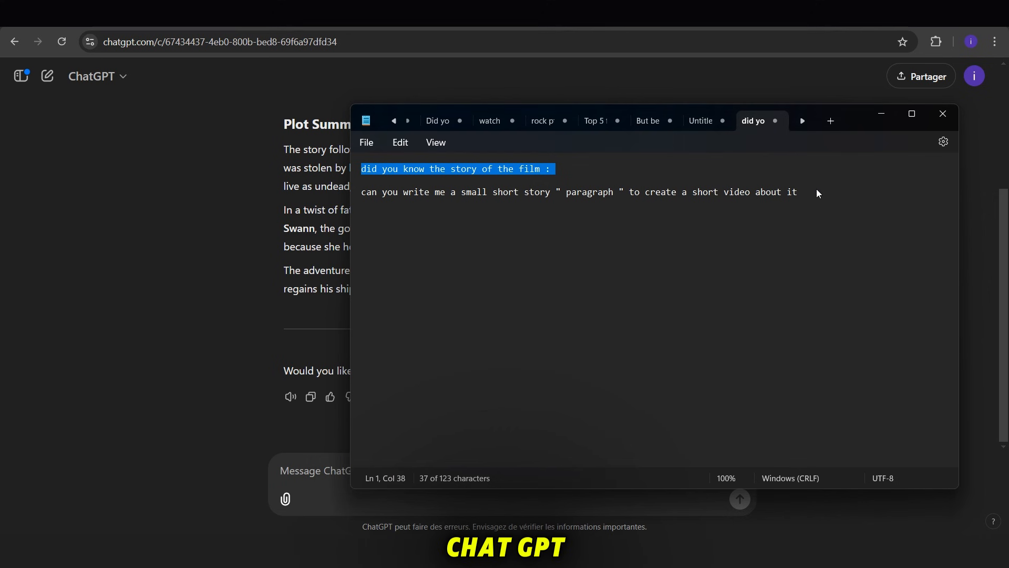
{"action": "triple_click", "coordinate": [404, 189]}
{"action": "key", "text": "ctrl+c"}
{"action": "left_click", "coordinate": [296, 466]}
{"action": "key", "text": "ctrl+v"}
{"action": "key", "text": "Return"}
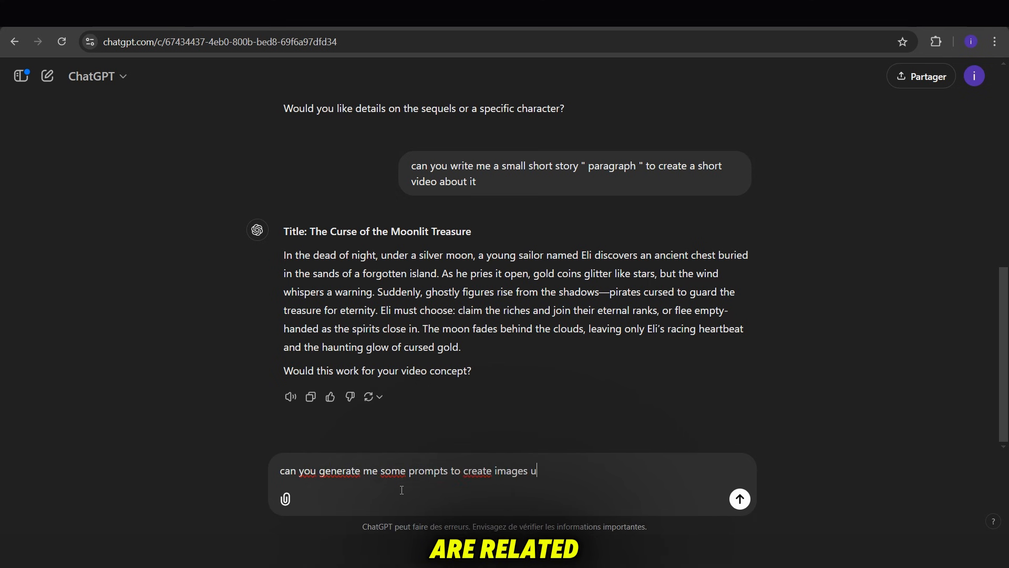
- Ask ChatGPT to generate some prompts to create images using AI related to this paragraph, and return to the start of its answer
{"action": "type", "text": "to this paragraphb"}
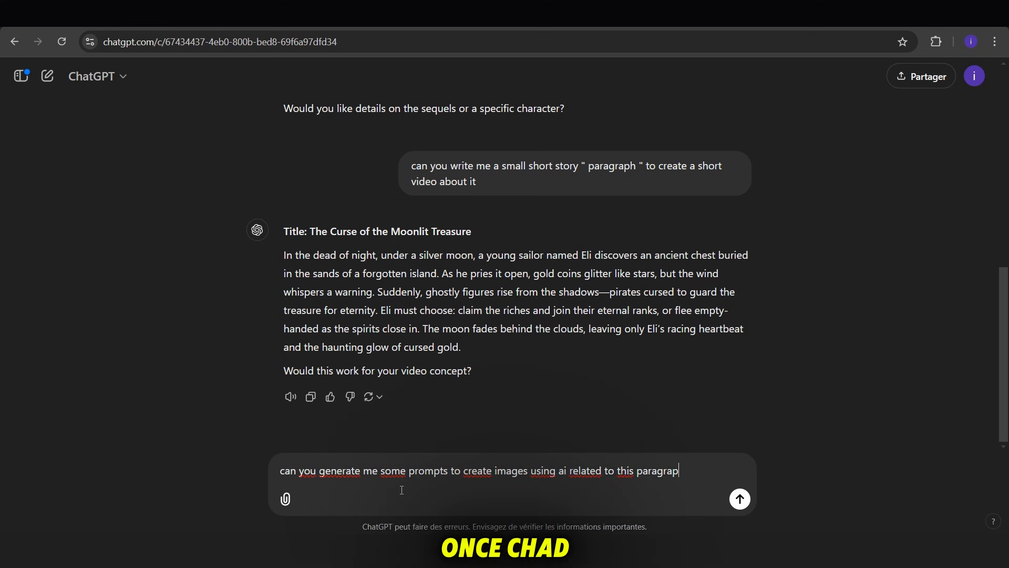
{"action": "key", "text": "Return"}
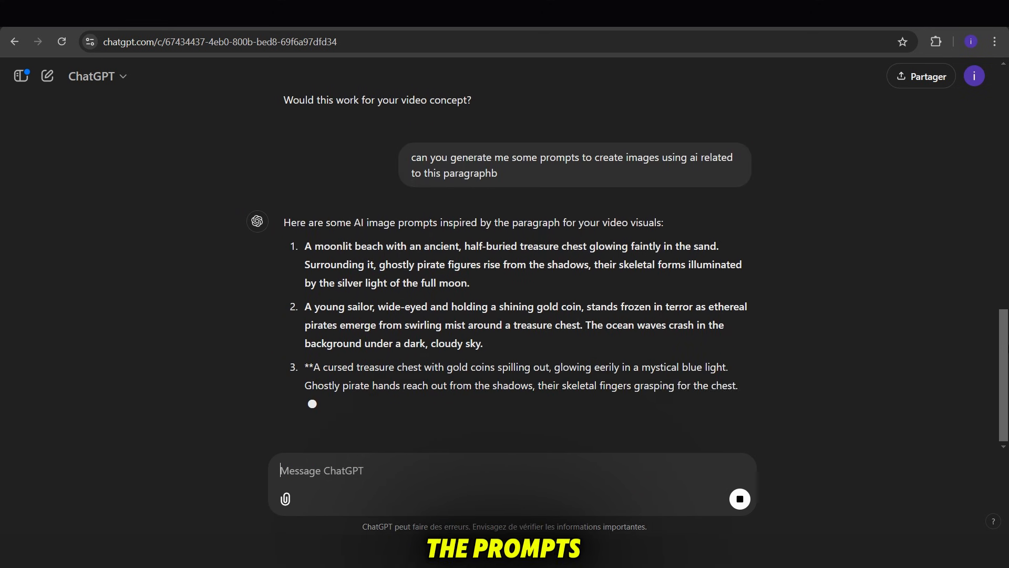
{"action": "scroll", "coordinate": [570, 455], "scroll_direction": "up", "scroll_amount": 6}
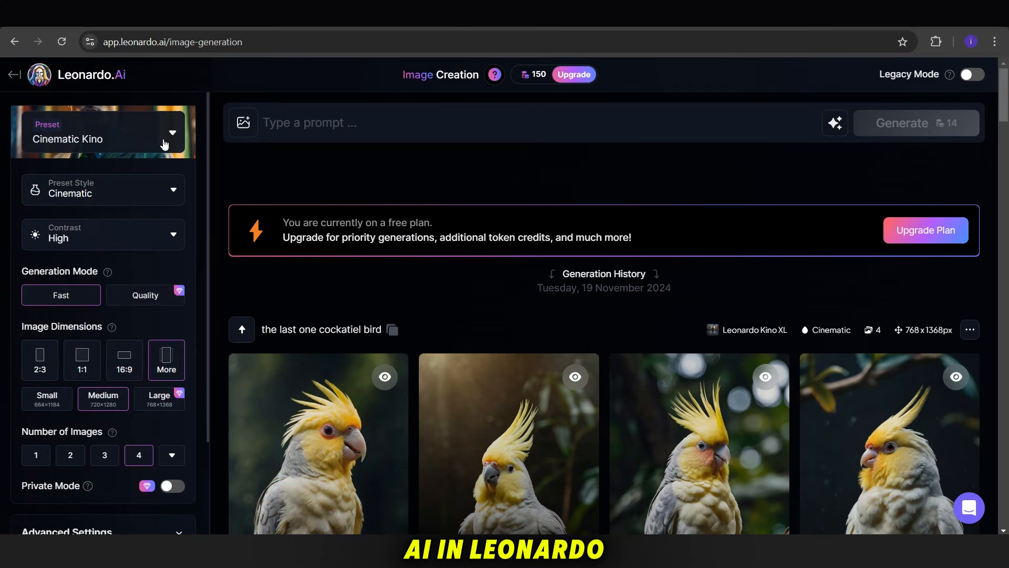
- In Leonardo.Ai, review the platform presets and the additional image dimension options without changing the Cinematic Kino preset
{"action": "left_click", "coordinate": [165, 145]}
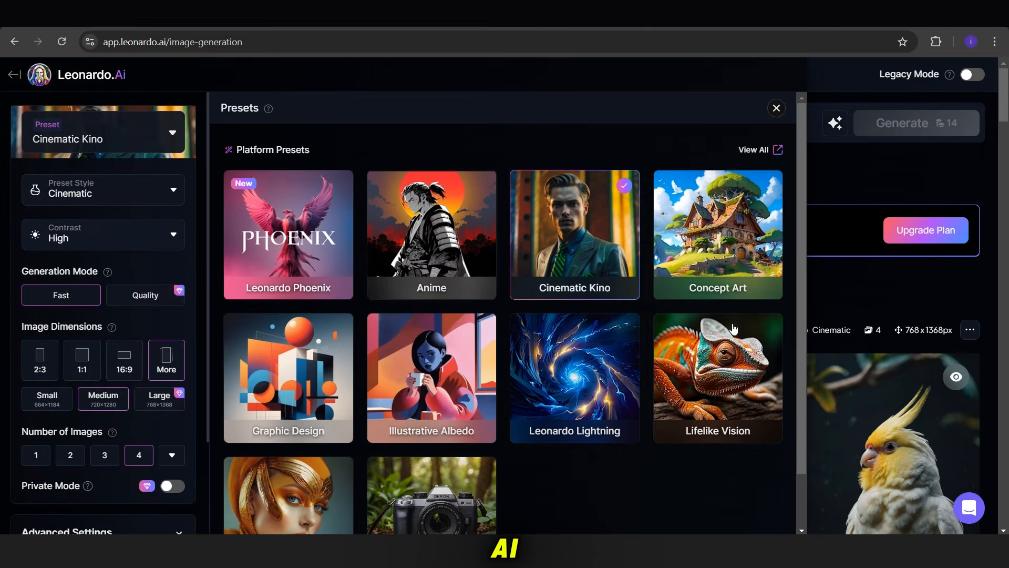
{"action": "left_click", "coordinate": [843, 184]}
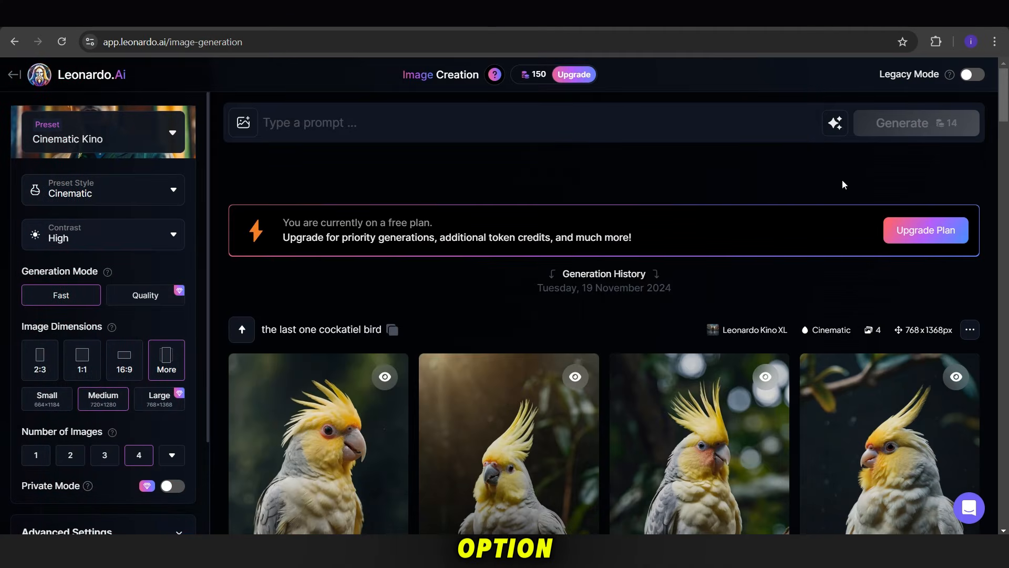
{"action": "left_click", "coordinate": [167, 370]}
{"action": "left_click", "coordinate": [438, 308]}
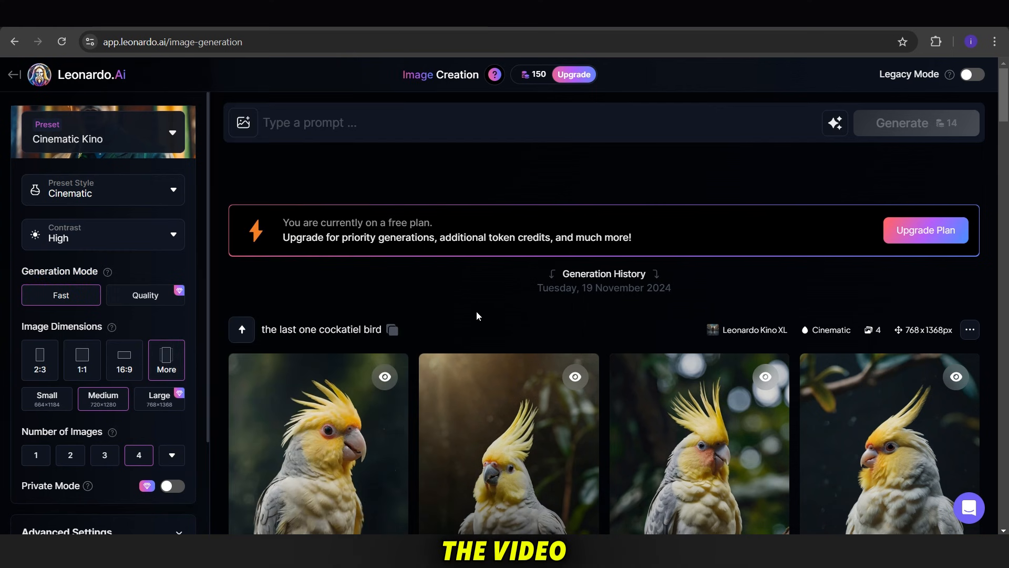
- Expand the advanced settings and keep Leonardo Kino XL as the model
{"action": "scroll", "coordinate": [208, 438], "scroll_direction": "down", "scroll_amount": 2}
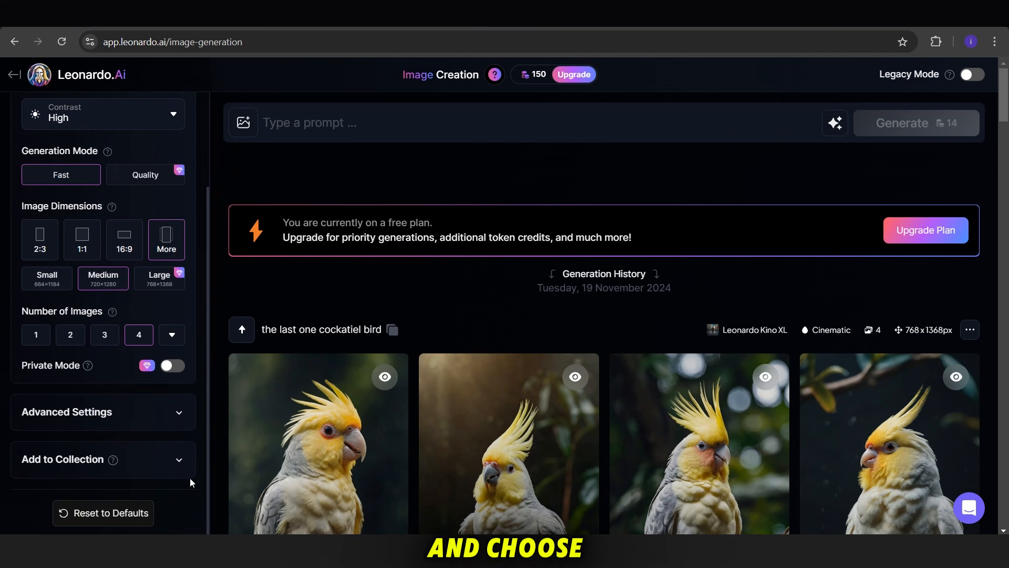
{"action": "left_click", "coordinate": [171, 412]}
{"action": "left_click", "coordinate": [177, 451]}
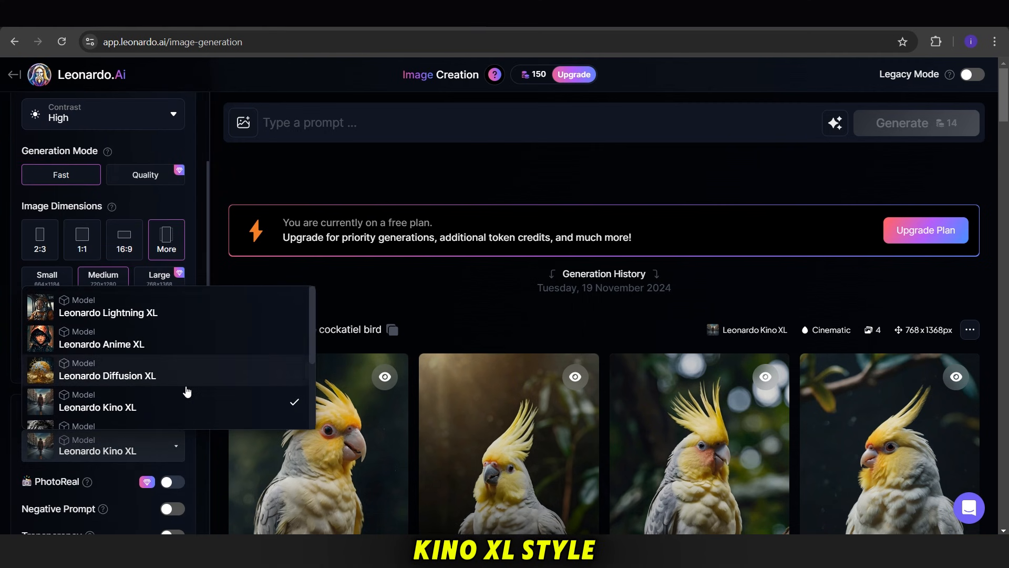
{"action": "left_click", "coordinate": [530, 166]}
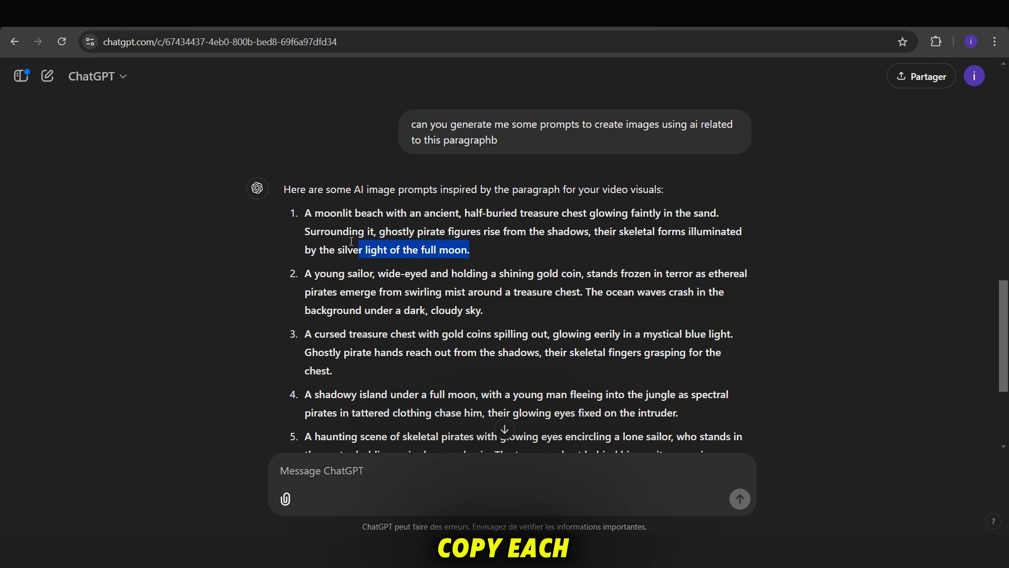
- Copy ChatGPT's first image prompt, about the moonlit beach and half-buried treasure chest, and generate images from it in Leonardo.Ai
{"action": "left_click_drag", "start_coordinate": [351, 241], "coordinate": [304, 216]}
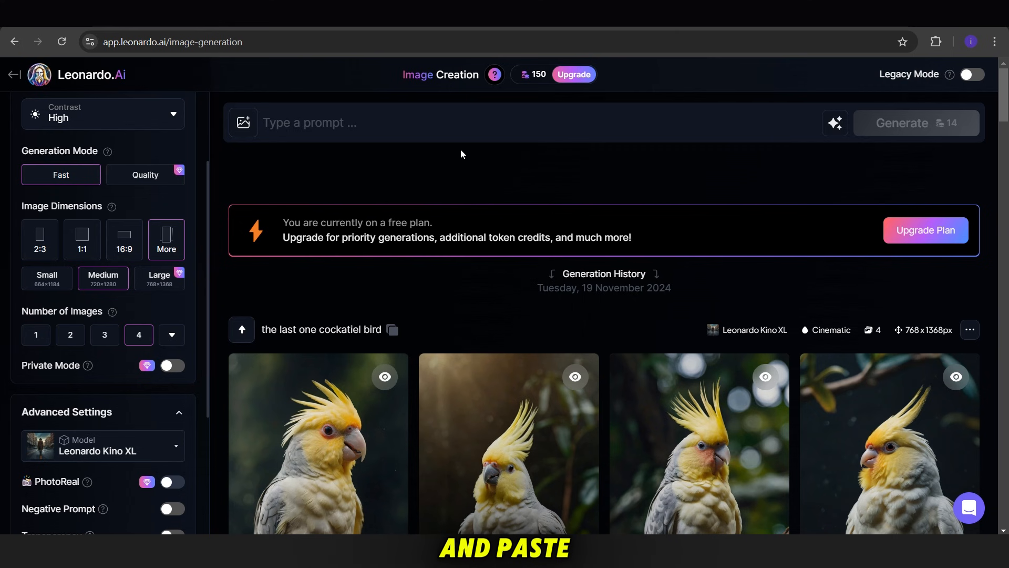
{"action": "key", "text": "ctrl+v"}
{"action": "key", "text": "Return"}
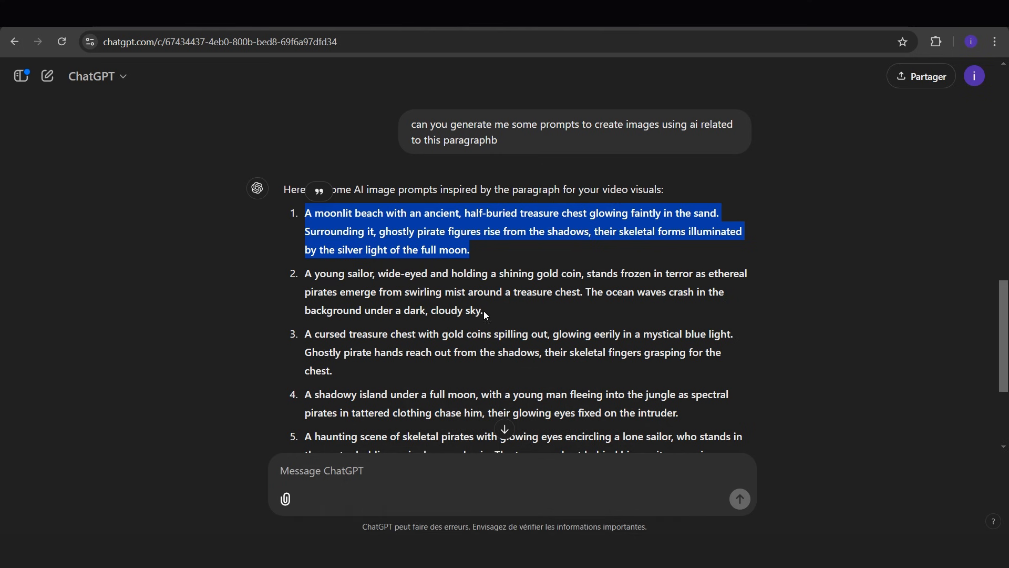
- Replace the Leonardo.Ai prompt with ChatGPT's second one, about the young sailor holding a shining gold coin, and generate its images
{"action": "left_click_drag", "start_coordinate": [485, 316], "coordinate": [305, 273]}
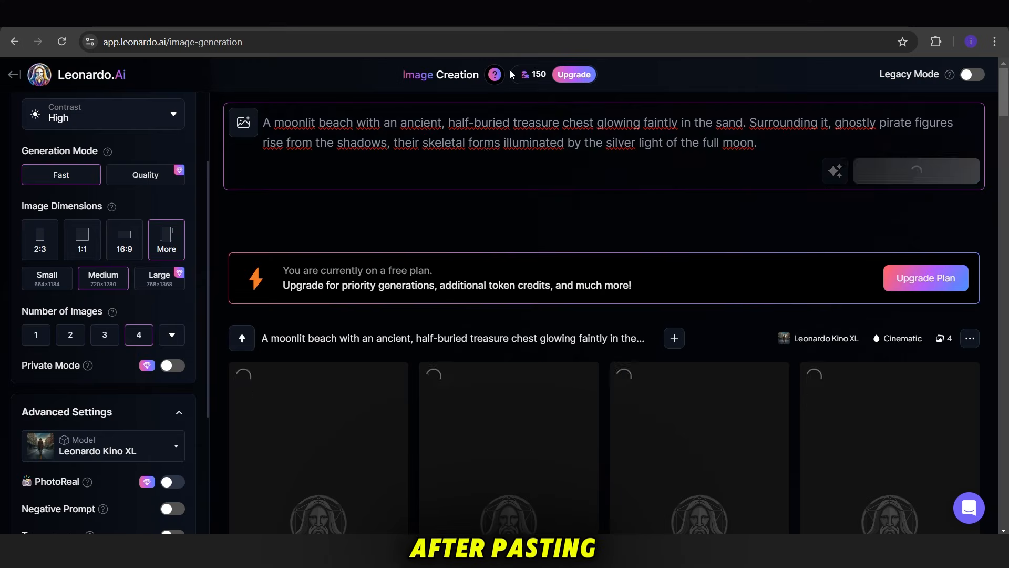
{"action": "key", "text": "ctrl+a"}
{"action": "key", "text": "ctrl+v"}
{"action": "key", "text": "Return"}
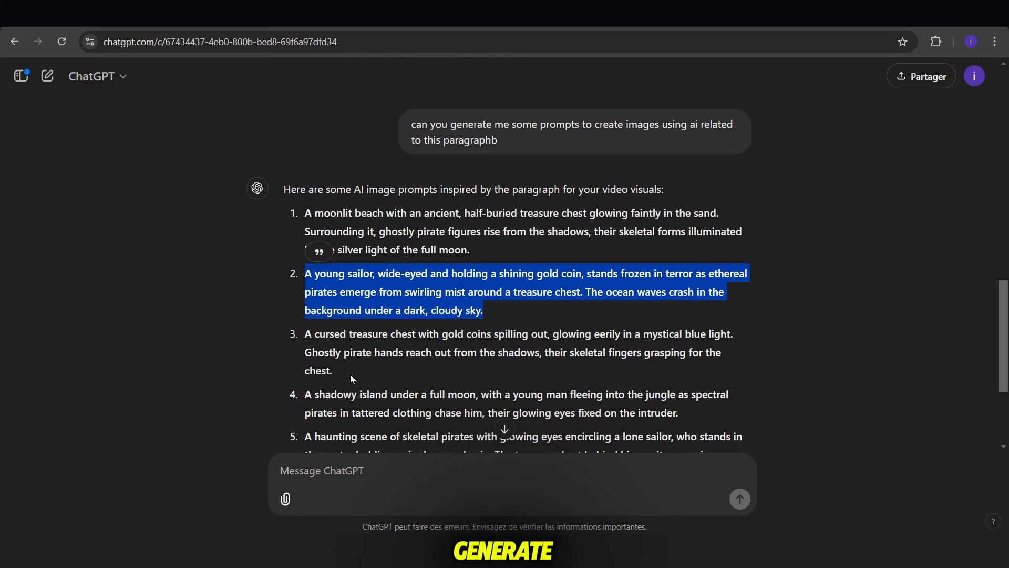
- Replace the Leonardo.Ai prompt with ChatGPT's third one, about the cursed treasure chest spilling gold coins, and generate its images
{"action": "left_click_drag", "start_coordinate": [333, 372], "coordinate": [338, 310]}
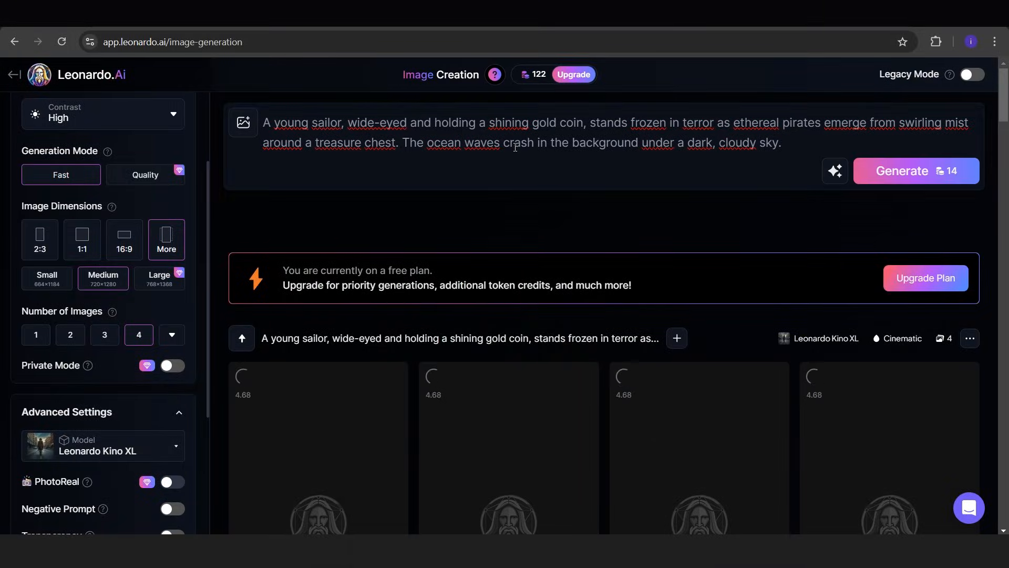
{"action": "key", "text": "ctrl+a"}
{"action": "key", "text": "ctrl+v"}
{"action": "key", "text": "Return"}
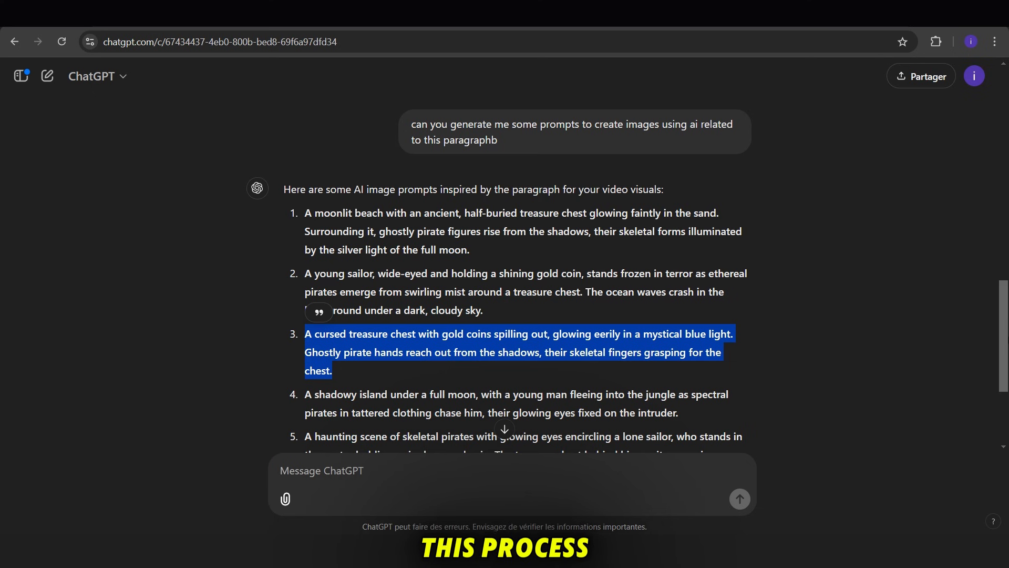
- Replace the Leonardo.Ai prompt with ChatGPT's fourth one, about the shadowy island under a full moon, and generate its images
{"action": "scroll", "coordinate": [515, 262], "scroll_direction": "down", "scroll_amount": 3}
{"action": "left_click_drag", "start_coordinate": [678, 237], "coordinate": [305, 218]}
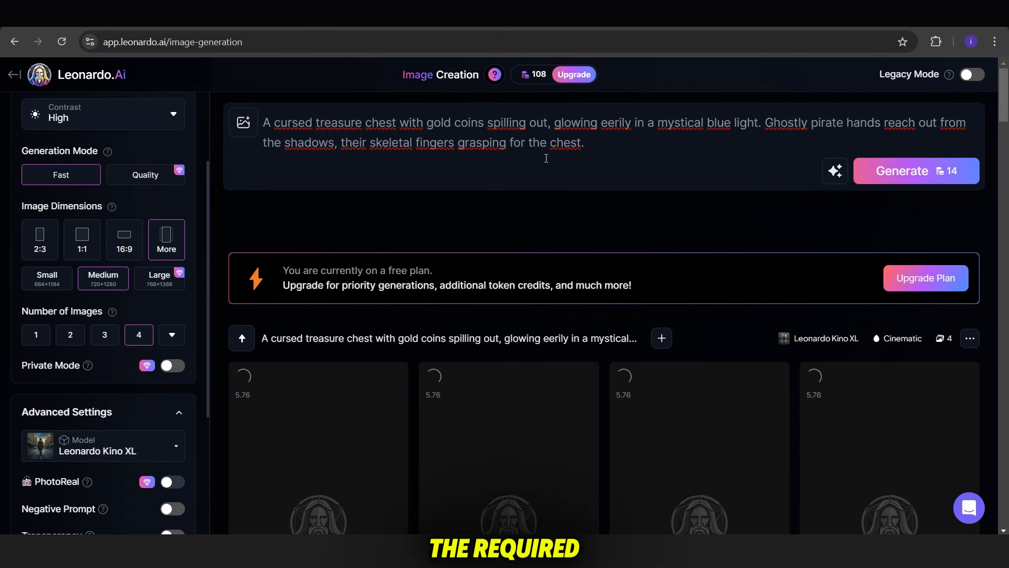
{"action": "key", "text": "ctrl+a"}
{"action": "key", "text": "ctrl+v"}
{"action": "key", "text": "Return"}
- Replace the Leonardo.Ai prompt with ChatGPT's fifth one, about skeletal pirates encircling a lone sailor, and generate its images
{"action": "left_click_drag", "start_coordinate": [366, 298], "coordinate": [307, 266]}
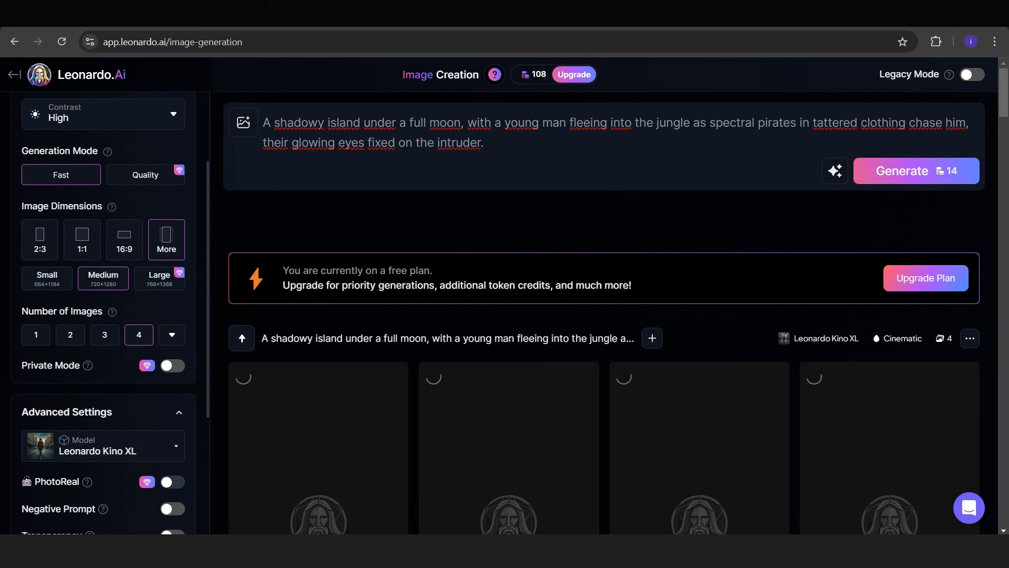
{"action": "key", "text": "ctrl+a"}
{"action": "key", "text": "ctrl+v"}
{"action": "key", "text": "Return"}
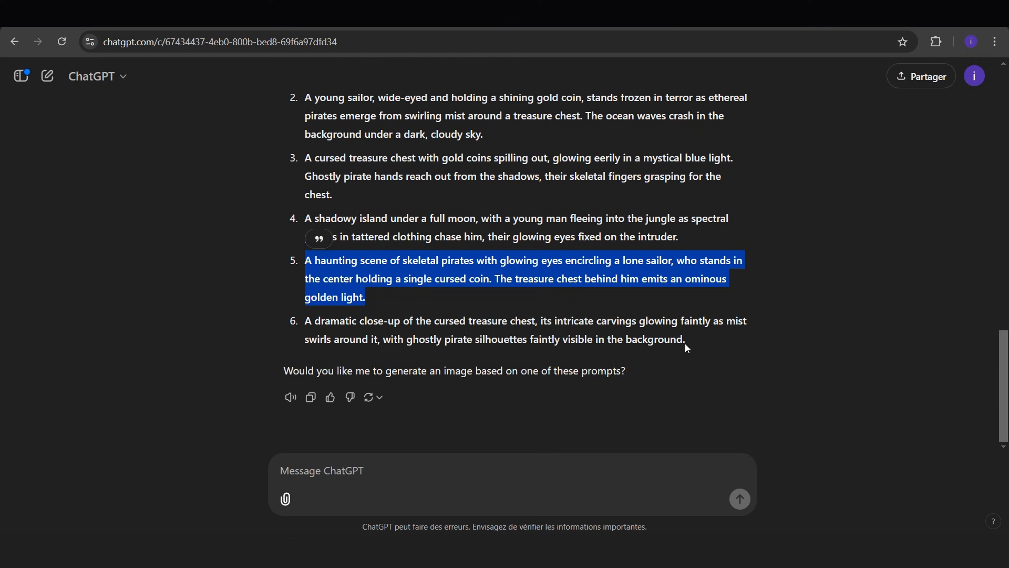
- Replace the Leonardo.Ai prompt with ChatGPT's sixth one, the dramatic close-up of the cursed treasure chest, and generate its images
{"action": "left_click_drag", "start_coordinate": [686, 341], "coordinate": [295, 324]}
{"action": "key", "text": "ctrl+c"}
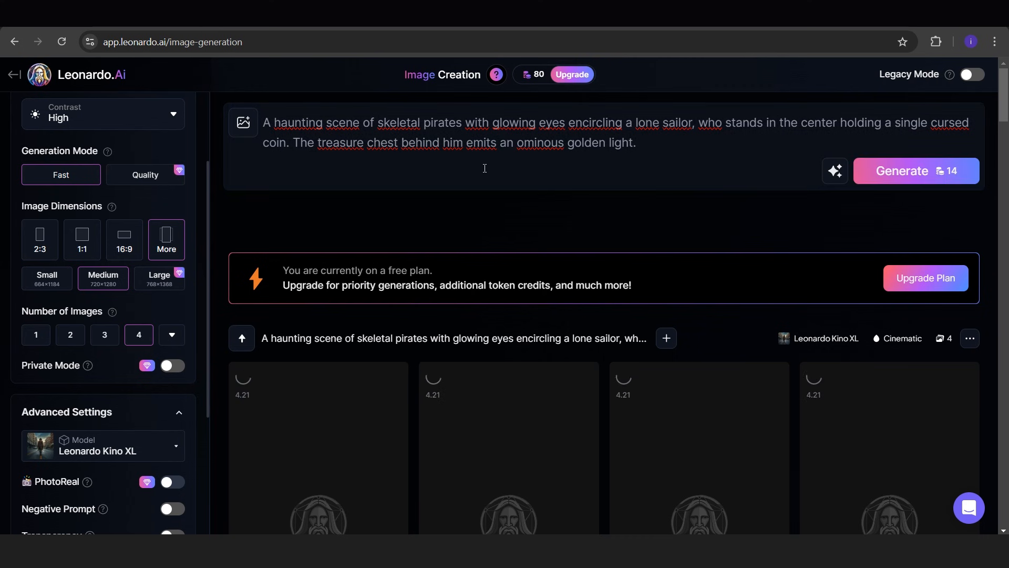
{"action": "key", "text": "ctrl+a"}
{"action": "key", "text": "ctrl+v"}
{"action": "left_click", "coordinate": [976, 179]}
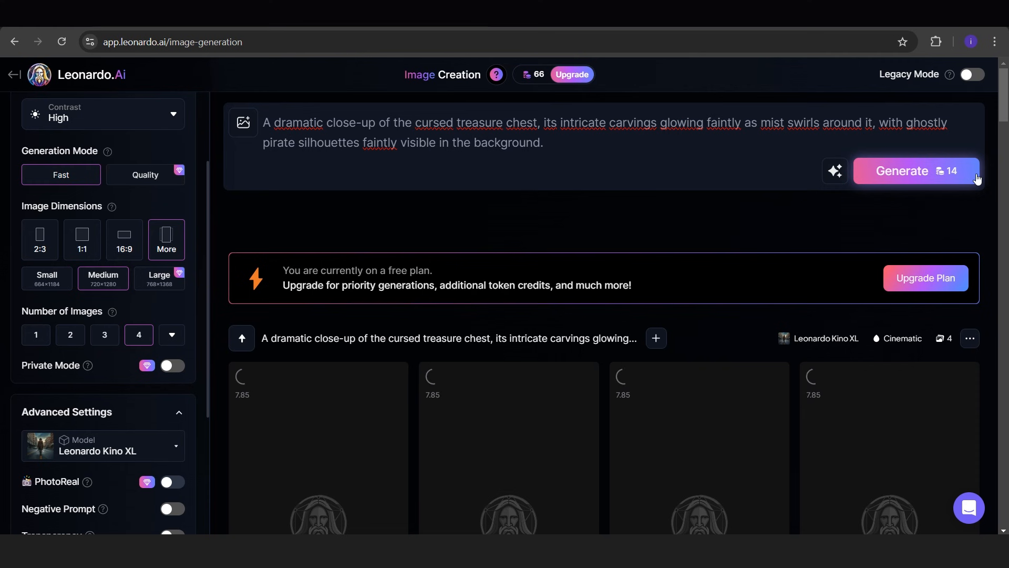
- Download two of the moonlit beach treasure chest images and two of the young sailor images
{"action": "scroll", "coordinate": [604, 315], "scroll_direction": "down", "scroll_amount": 20}
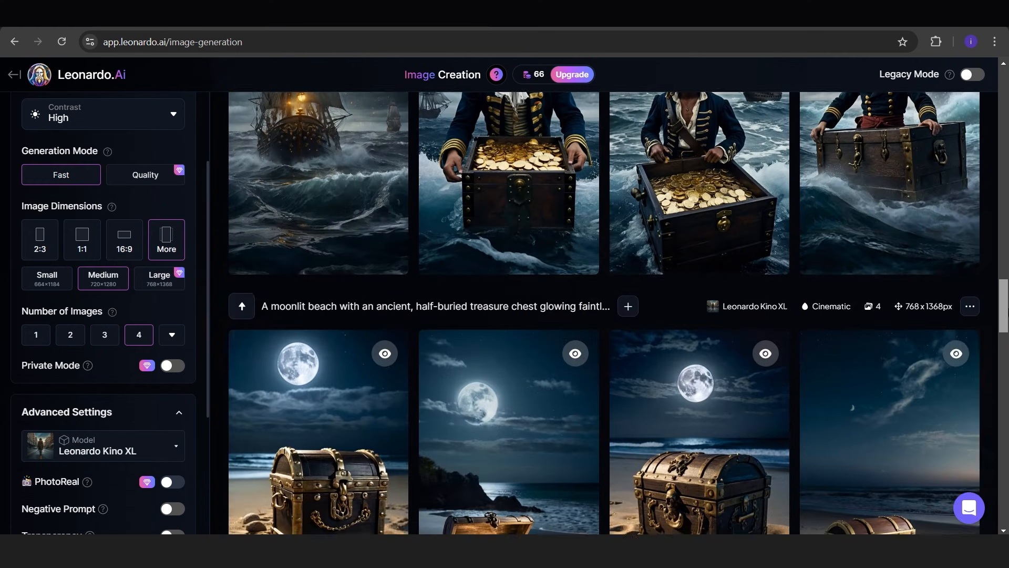
{"action": "scroll", "coordinate": [970, 124], "scroll_direction": "up", "scroll_amount": 10}
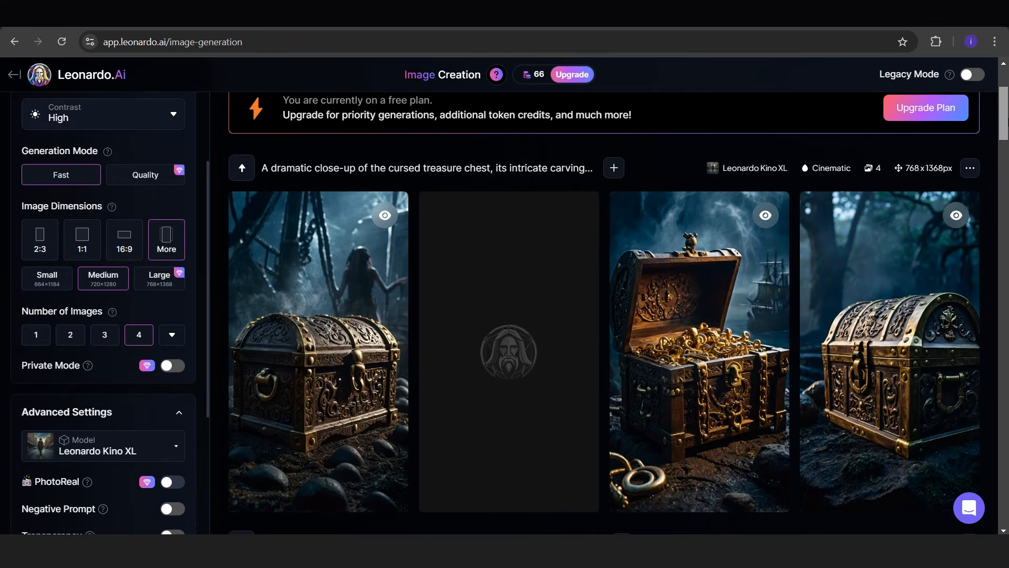
{"action": "scroll", "coordinate": [1005, 377], "scroll_direction": "down", "scroll_amount": 15}
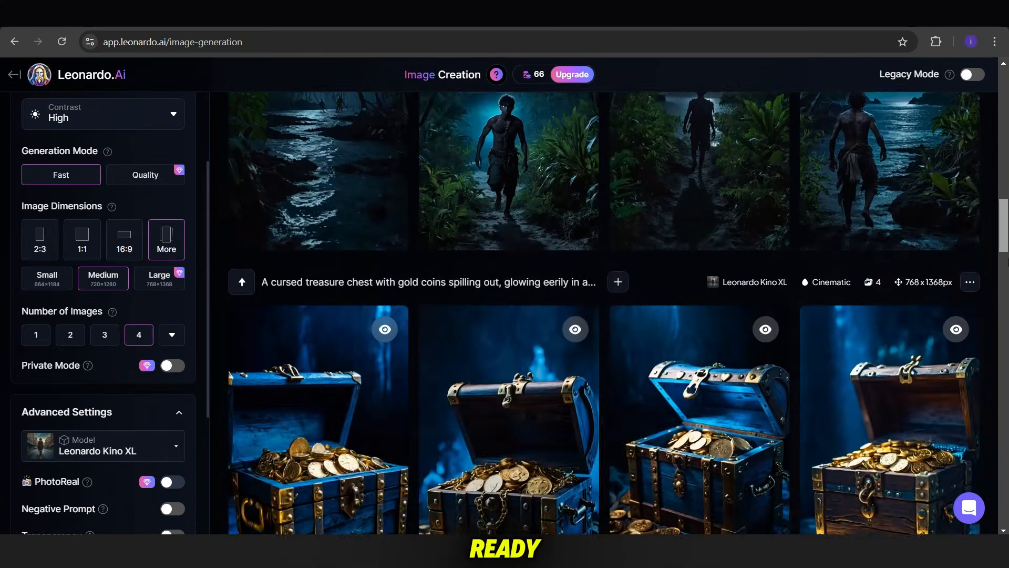
{"action": "scroll", "coordinate": [1005, 378], "scroll_direction": "up", "scroll_amount": 5}
{"action": "scroll", "coordinate": [1005, 377], "scroll_direction": "down", "scroll_amount": 1}
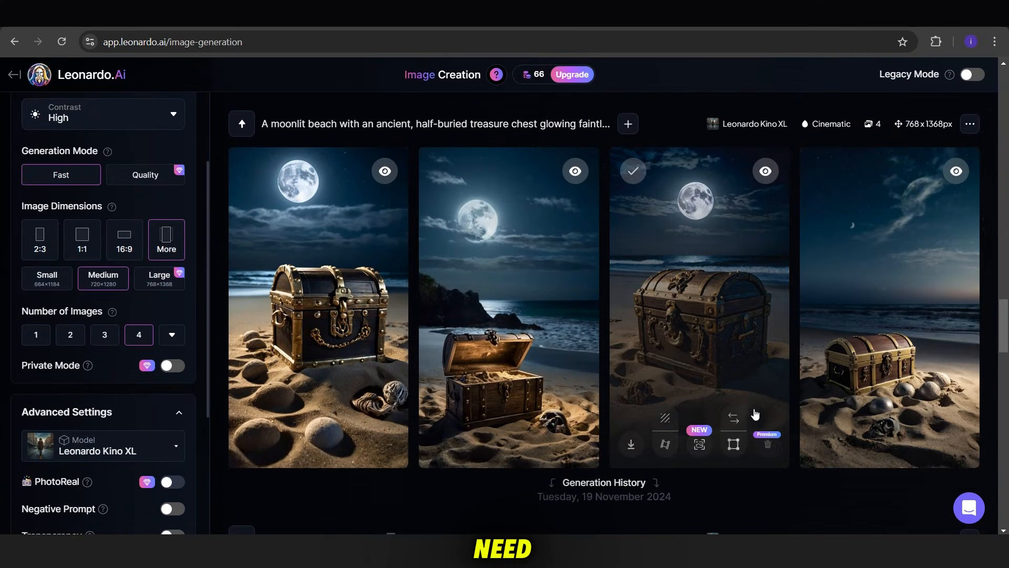
{"action": "left_click", "coordinate": [821, 446]}
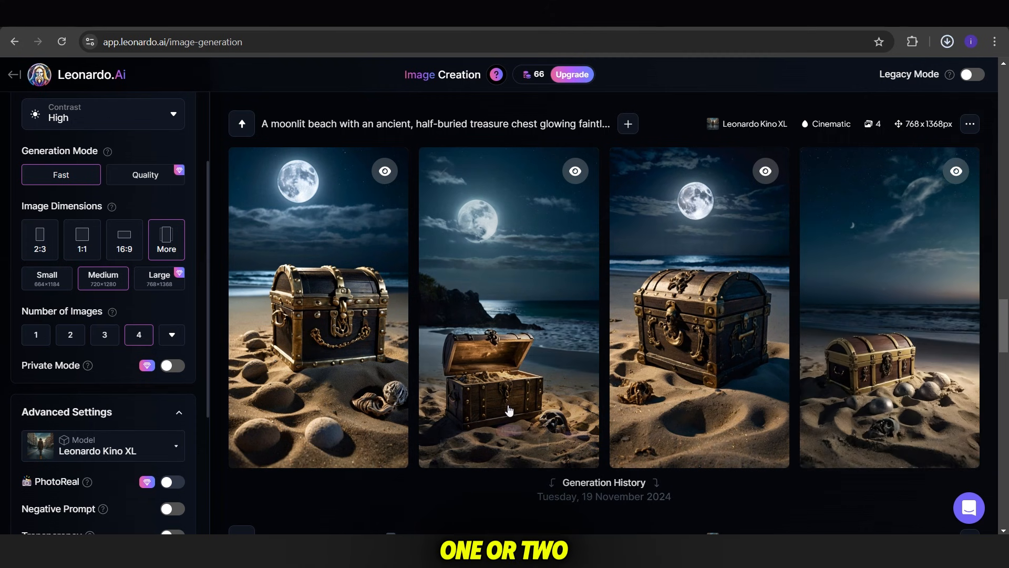
{"action": "scroll", "coordinate": [439, 444], "scroll_direction": "up", "scroll_amount": 7}
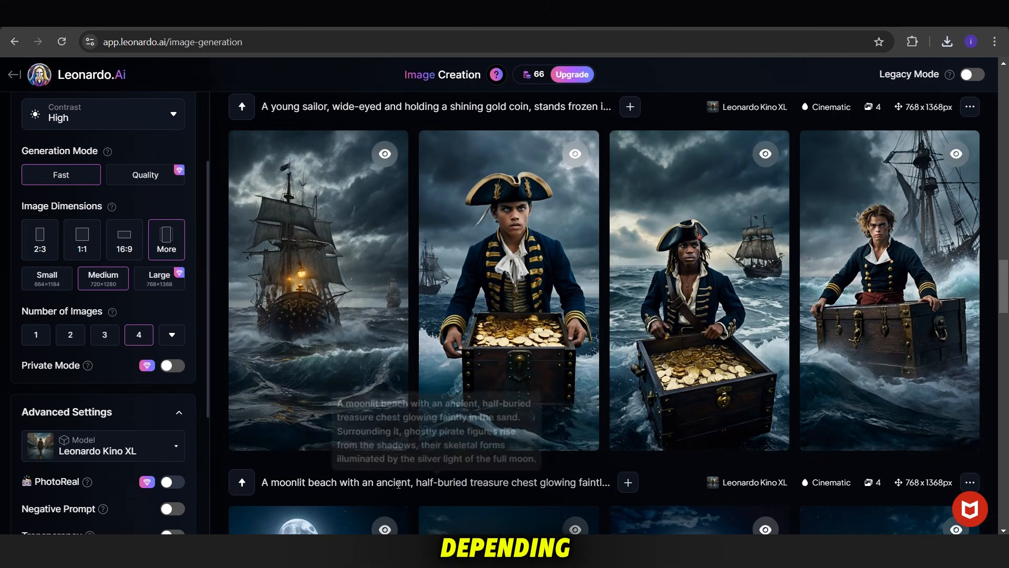
{"action": "mouse_move", "coordinate": [254, 430]}
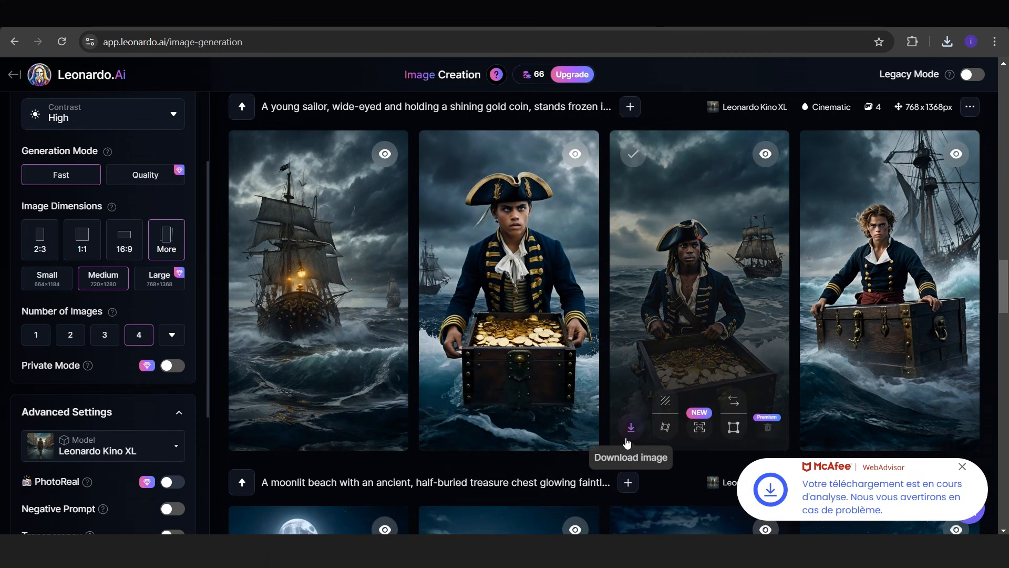
{"action": "left_click", "coordinate": [821, 426]}
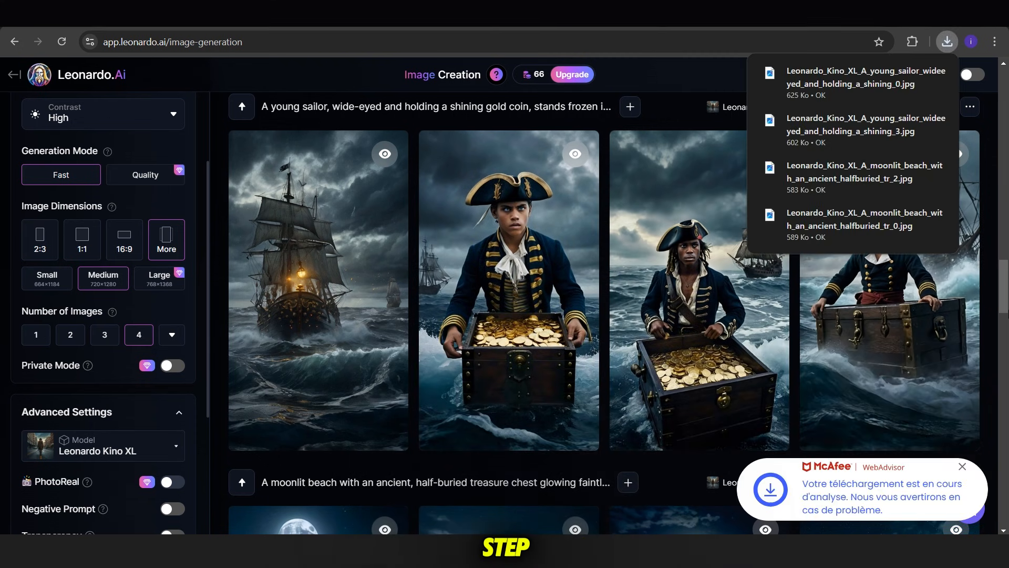
- Download images from the cursed treasure chest set and the shadowy island set
{"action": "scroll", "coordinate": [778, 341], "scroll_direction": "up", "scroll_amount": 7}
{"action": "left_click", "coordinate": [631, 440]}
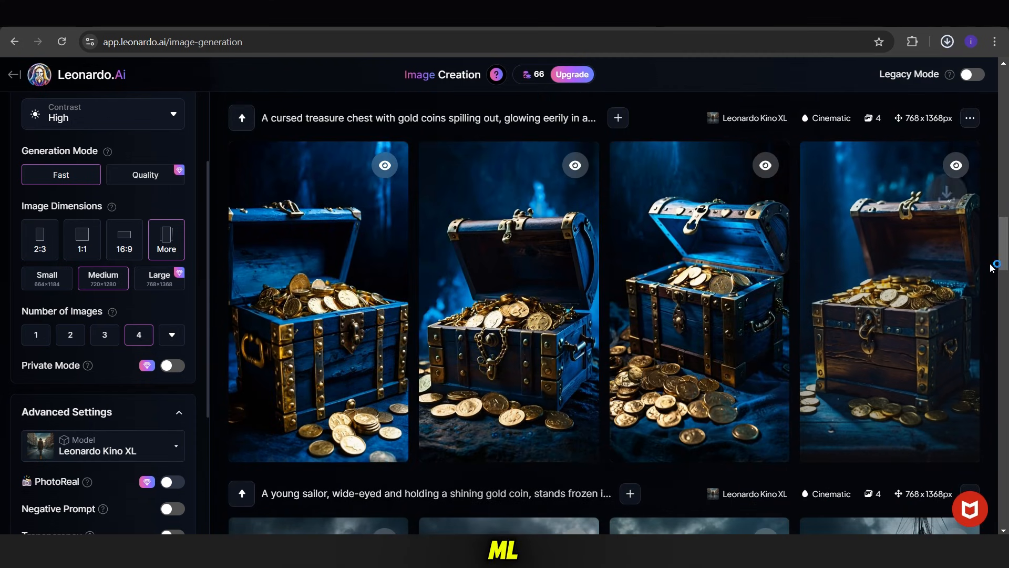
{"action": "scroll", "coordinate": [683, 410], "scroll_direction": "up", "scroll_amount": 7}
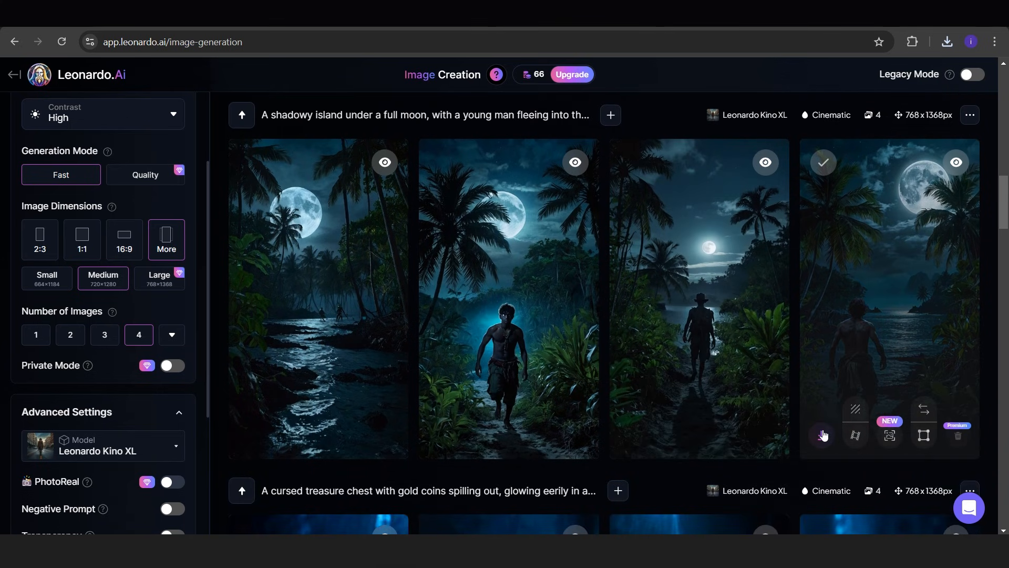
{"action": "left_click", "coordinate": [823, 435]}
{"action": "scroll", "coordinate": [831, 420], "scroll_direction": "up", "scroll_amount": 7}
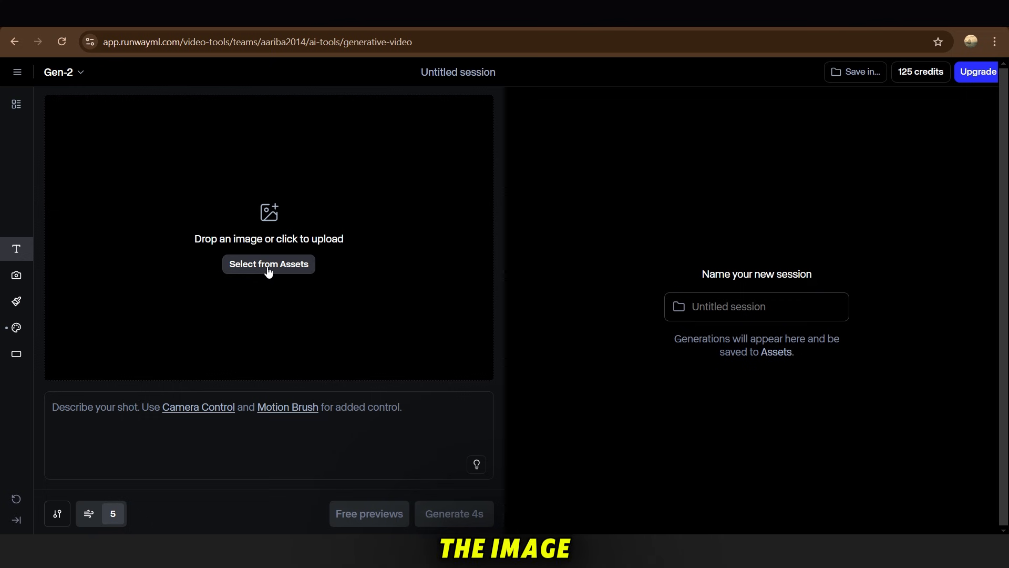
- Switch to Runway Gen-2, upload the shadowy island image and generate a 4-second video with motion set to 3
{"action": "left_click", "coordinate": [333, 187]}
{"action": "double_click", "coordinate": [105, 127]}
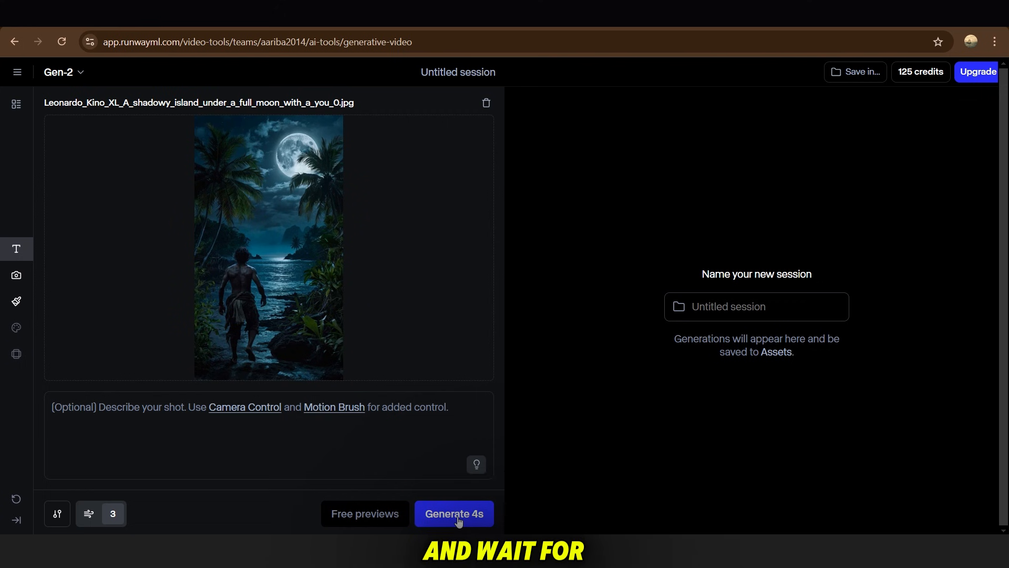
{"action": "left_click", "coordinate": [457, 515]}
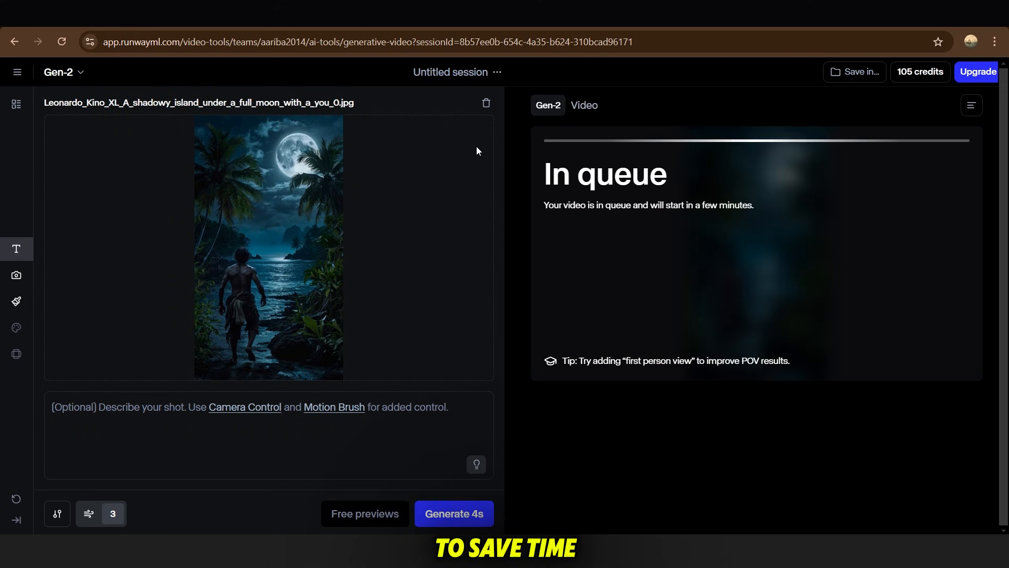
- Swap in further downloaded images, including the skeletal pirates one, and generate a 4-second Gen-2 video from each
{"action": "left_click", "coordinate": [487, 104]}
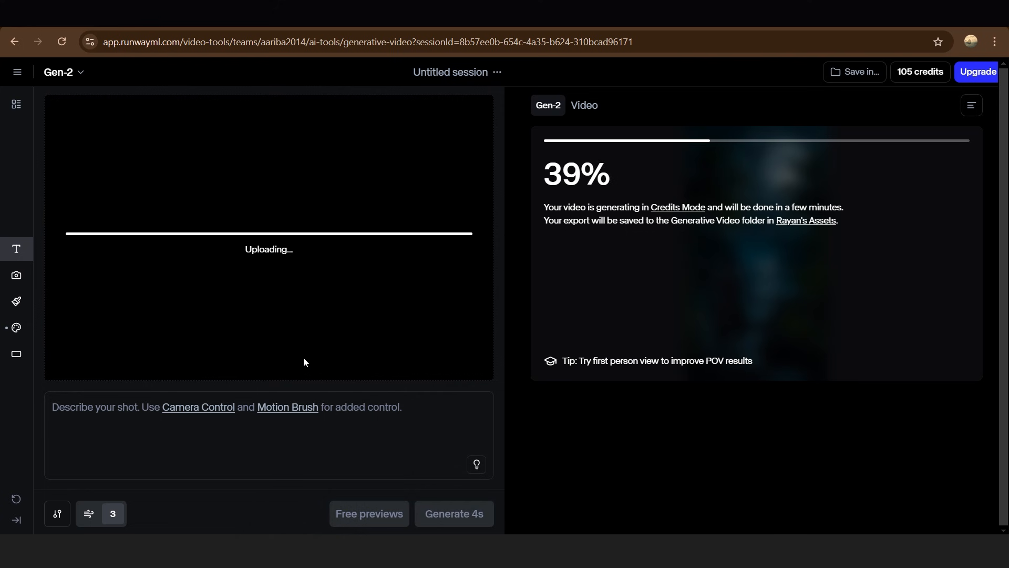
{"action": "left_click", "coordinate": [452, 514]}
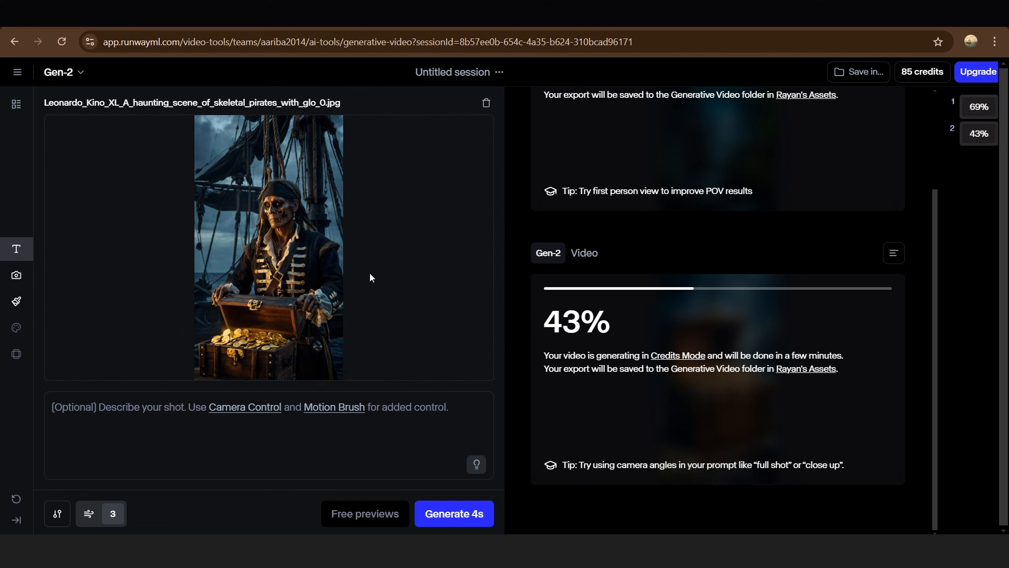
{"action": "left_click", "coordinate": [442, 515]}
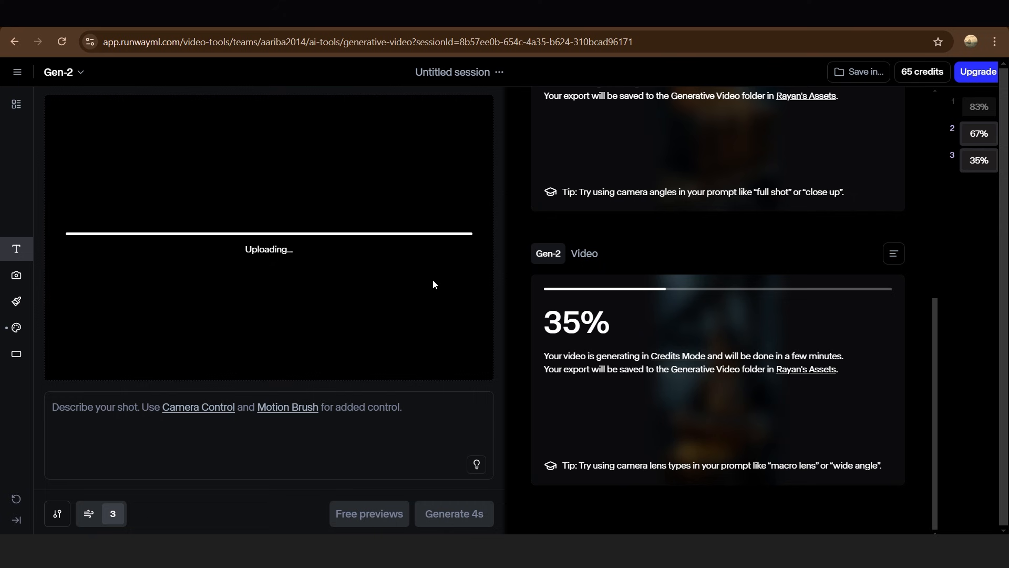
{"action": "left_click", "coordinate": [454, 513]}
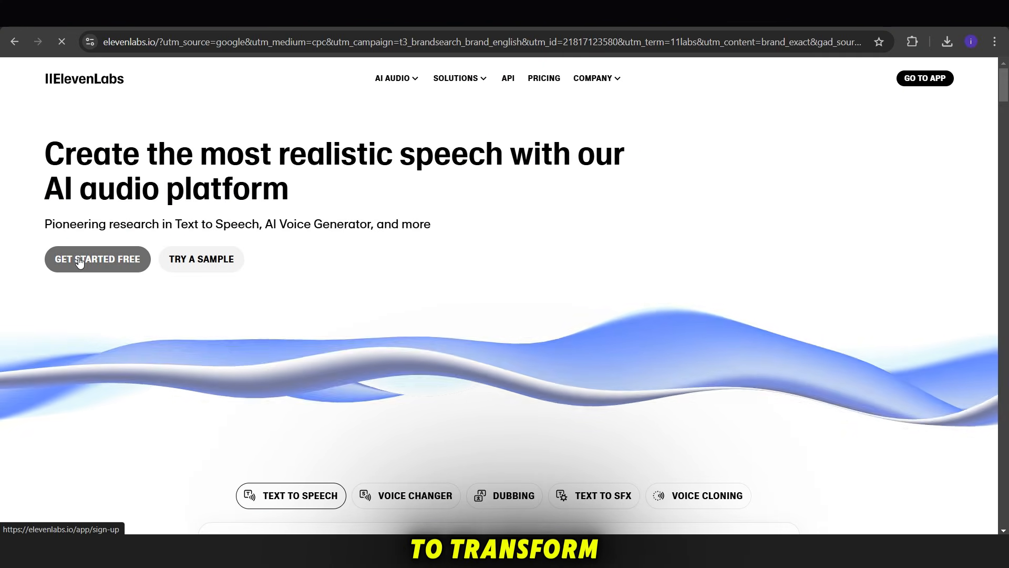
- Switch to ElevenLabs, open its text-to-speech tool and empty the text field
{"action": "left_click", "coordinate": [79, 260]}
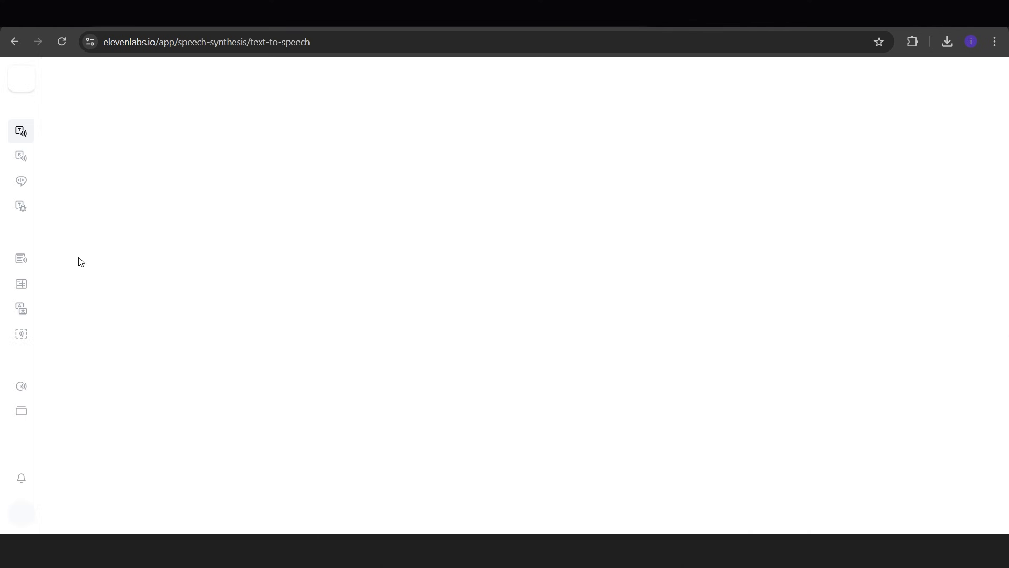
{"action": "key", "text": "ctrl+a"}
{"action": "key", "text": "BackSpace"}
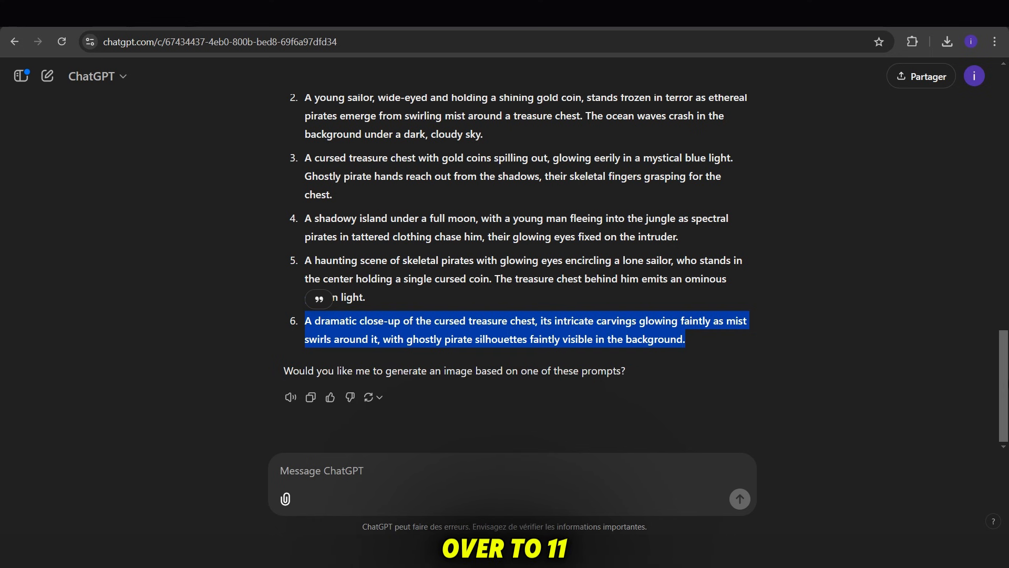
{"action": "scroll", "coordinate": [872, 278], "scroll_direction": "up", "scroll_amount": 10}
{"action": "left_click_drag", "start_coordinate": [478, 300], "coordinate": [285, 208]}
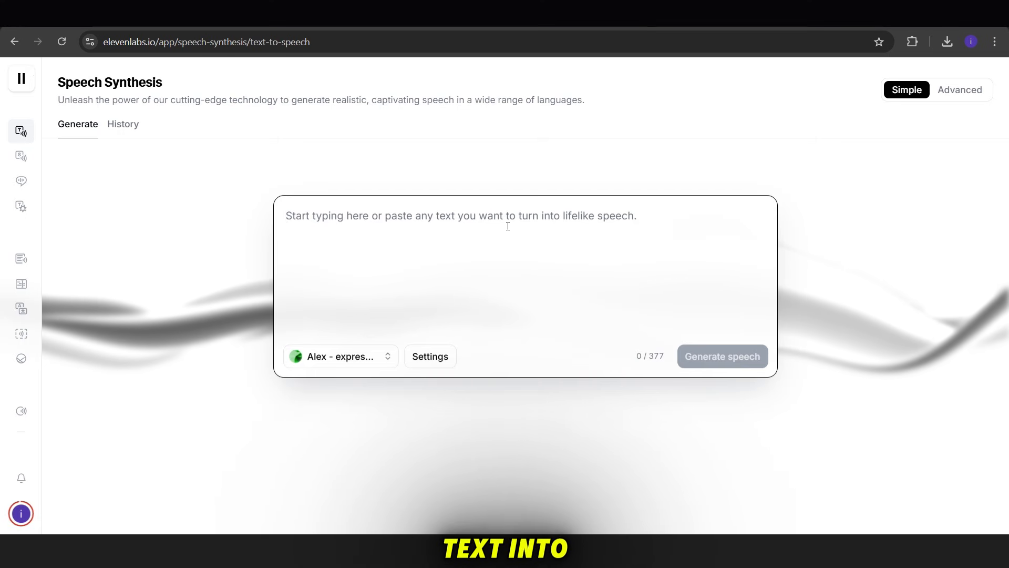
{"action": "type", "text": "In the dead of night, under a silver moon, a young sailor named Eli discovers an ancient chest buried in the sands of a forgotten island. As he pries it open, gold coins glitter like stars, but the wind whispers a warning. Suddenly, ghostly figures rise from the shadows—pirates cursed to guard the treasure for eternity. Eli must choose: claim the riches and join their eternal ranks, or flee empty-handed as the spirits close in. The moon fades behind the clouds, leaving only Eli’s racing heartbeat and the haunting glow of cursed gold."}
{"action": "key", "text": "ctrl+a"}
{"action": "key", "text": "BackSpace"}
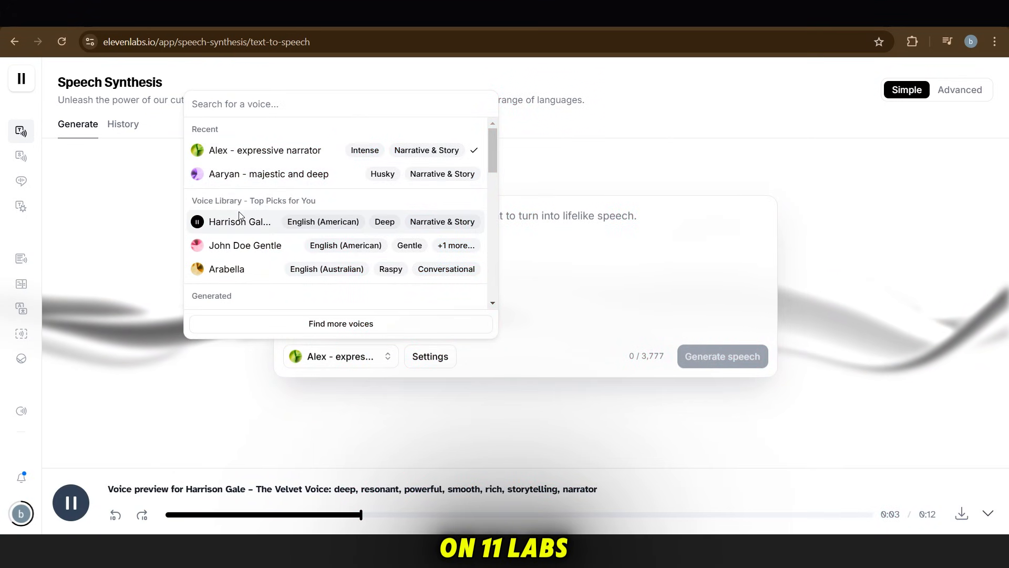
- Add the Harrison Gale – The Velvet Voice narrator to the saved voices for the speech
{"action": "left_click", "coordinate": [249, 223]}
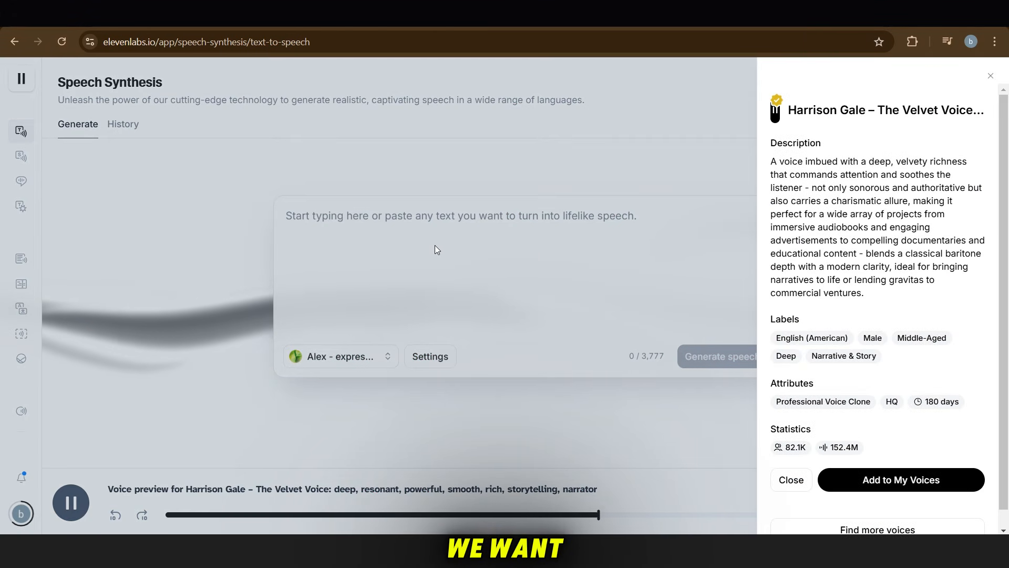
{"action": "left_click", "coordinate": [436, 249]}
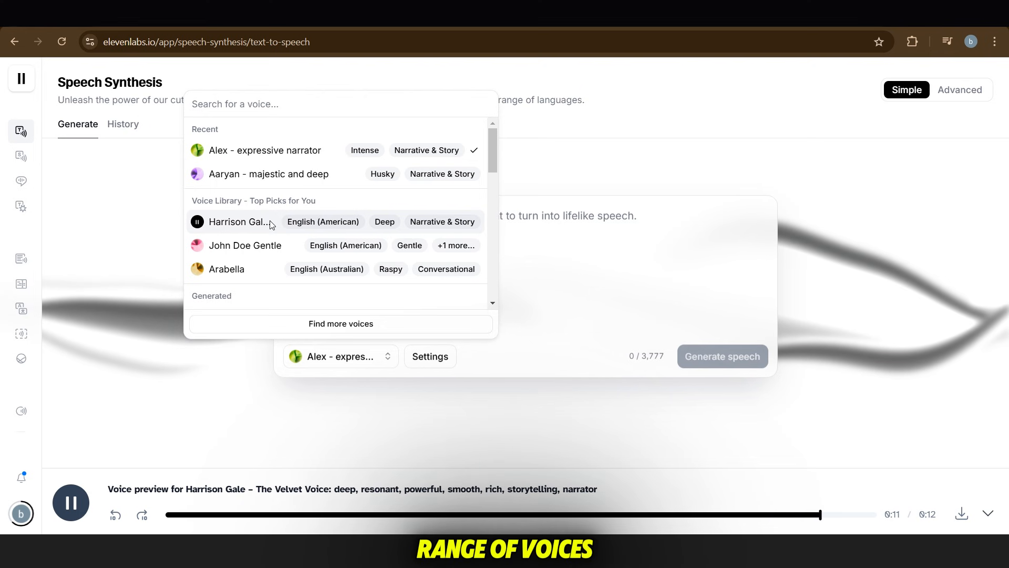
{"action": "left_click", "coordinate": [273, 224]}
{"action": "left_click", "coordinate": [898, 479]}
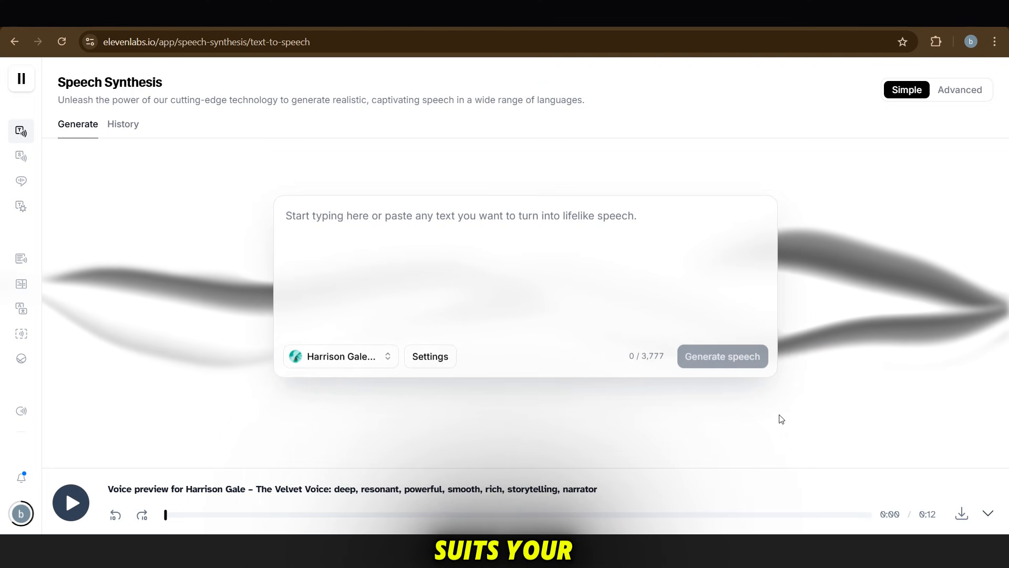
- Generate speech in ElevenLabs from ChatGPT's paragraph "The Curse of the Moonlit Treasure" and download the audio
{"action": "left_click", "coordinate": [454, 307]}
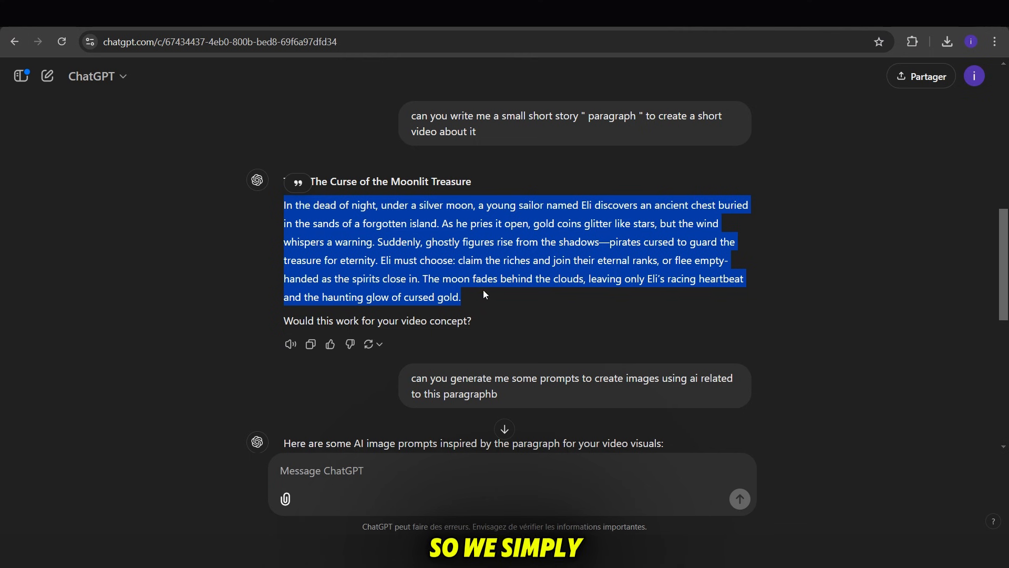
{"action": "left_click_drag", "start_coordinate": [476, 298], "coordinate": [508, 308]}
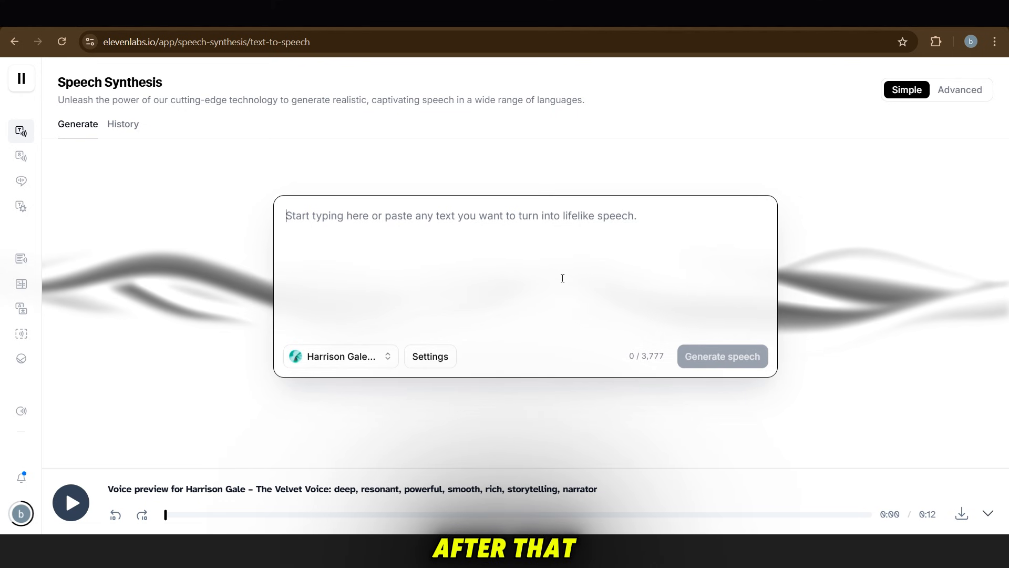
{"action": "type", "text": "In the dead of night, under a silver moon, a young sailor named Eli discovers an ancient chest buried in the sands of a forgotten island. As he pries it open, gold coins glitter like stars, but the wind whispers a warning. Suddenly, ghostly figures rise from the shadows—pirates cursed to guard the treasure for eternity. Eli must choose: claim the riches and join their eternal ranks, or flee empty-handed as the spirits close in. The moon fades behind the clouds, leaving only Eli’s racing heartbeat and the haunting glow of cursed gold."}
{"action": "left_click", "coordinate": [734, 356]}
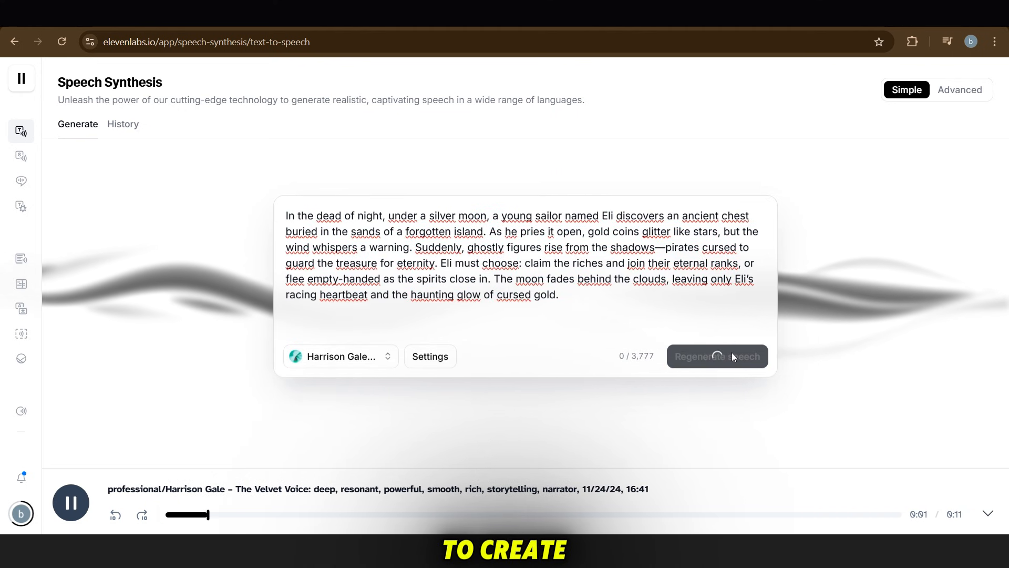
{"action": "key", "text": "space"}
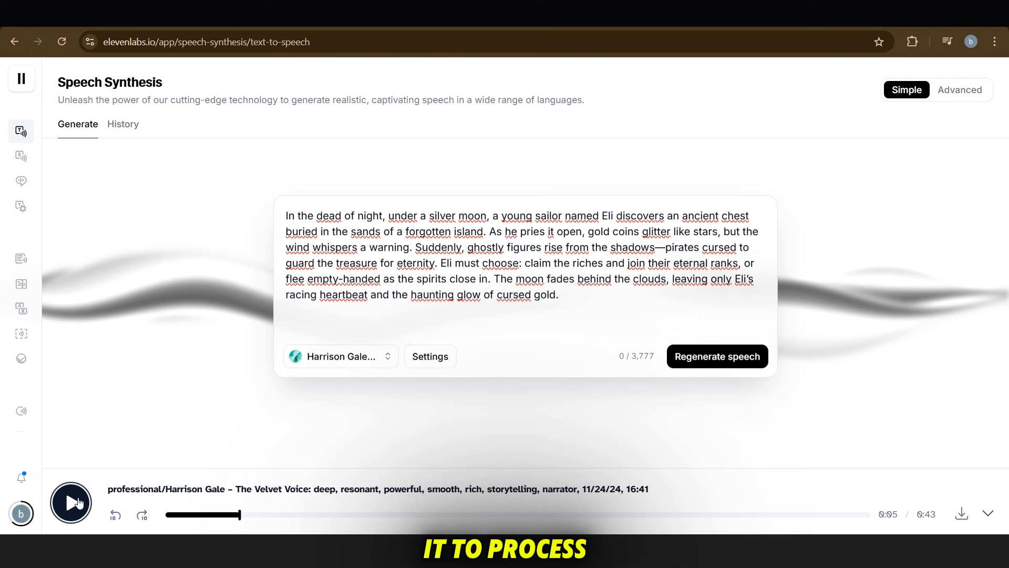
{"action": "left_click", "coordinate": [963, 514]}
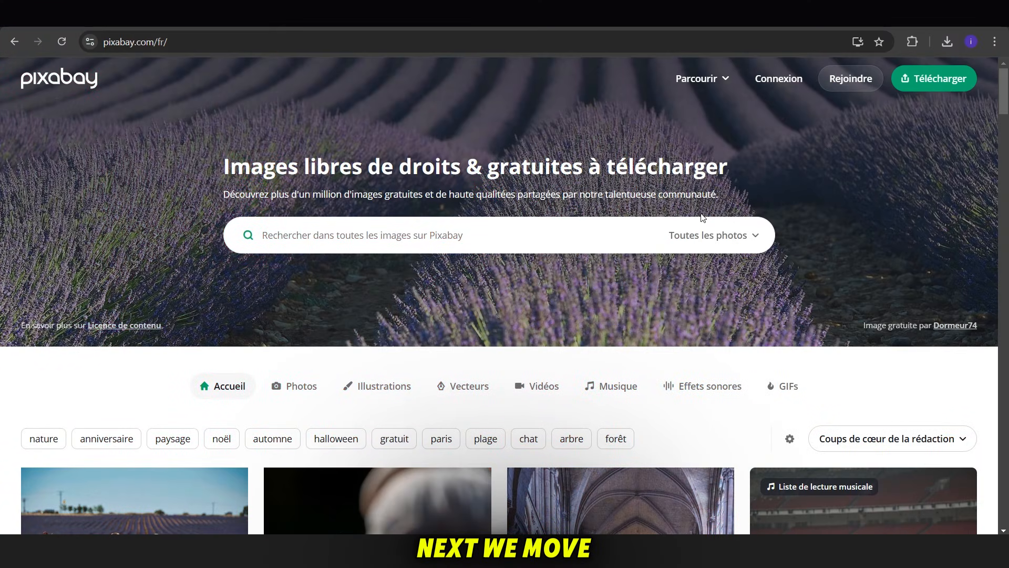
- Switch to Pixabay, limit the search to music and search for "music of pirates"
{"action": "left_click", "coordinate": [734, 235]}
{"action": "left_click", "coordinate": [701, 419]}
{"action": "left_click", "coordinate": [515, 229]}
{"action": "type", "text": "music of pir"}
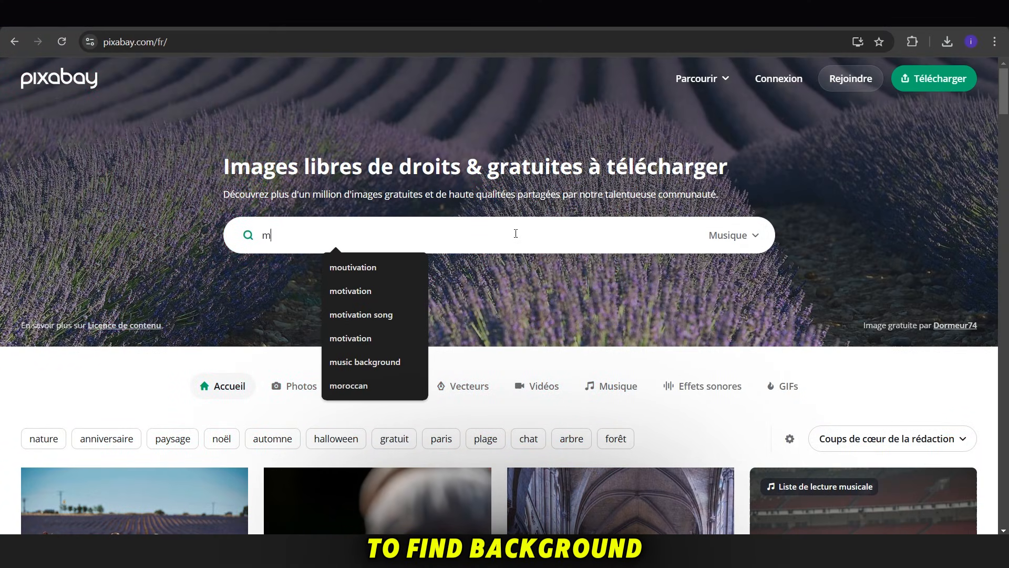
{"action": "type", "text": "ates"}
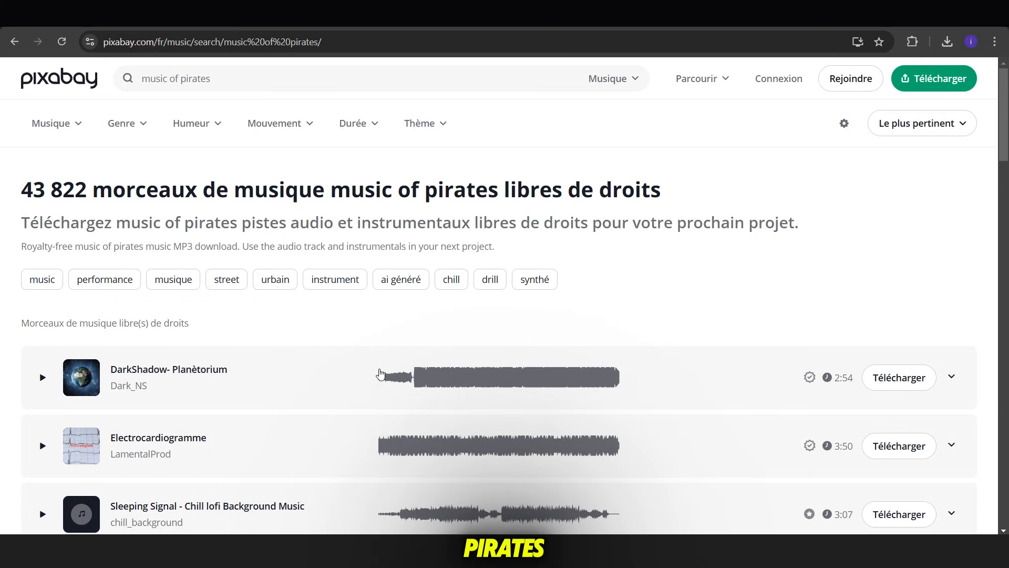
- Preview tracks in the music results, including DarkShadow- Planètorium and Sleeping Signal - Chill lofi Background Music
{"action": "left_click", "coordinate": [379, 372]}
{"action": "scroll", "coordinate": [383, 371], "scroll_direction": "down", "scroll_amount": 8}
{"action": "scroll", "coordinate": [383, 336], "scroll_direction": "up", "scroll_amount": 6}
{"action": "left_click", "coordinate": [381, 331]}
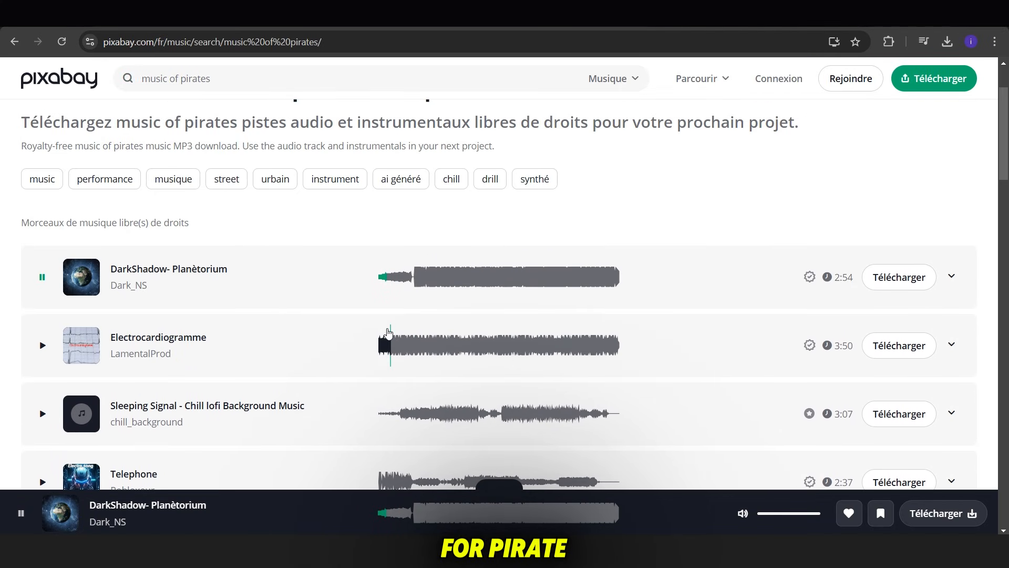
{"action": "left_click", "coordinate": [397, 410]}
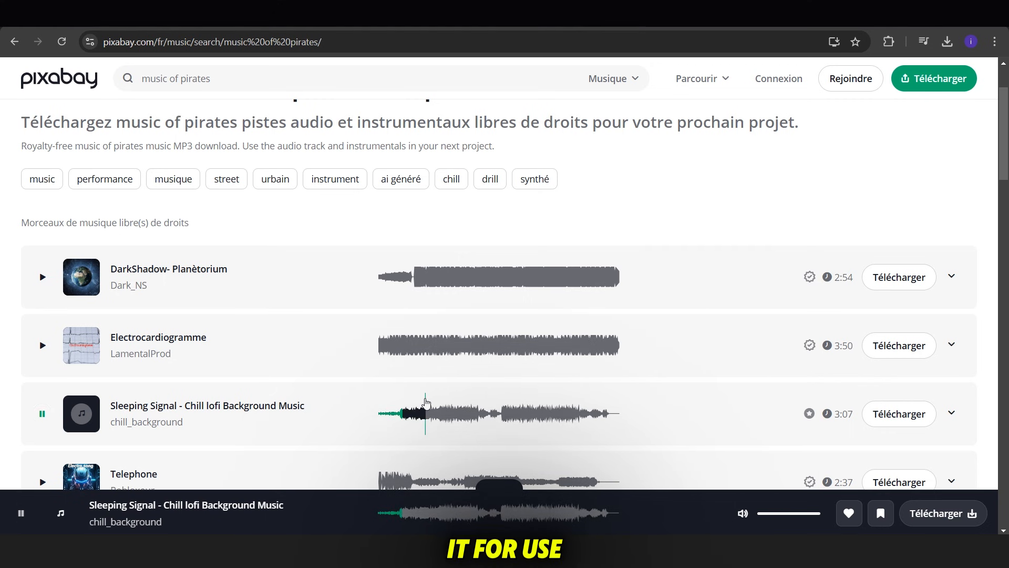
- Search the Pixabay music for "music sea" and preview the Electrocardiogramme track
{"action": "scroll", "coordinate": [505, 334], "scroll_direction": "down", "scroll_amount": 5}
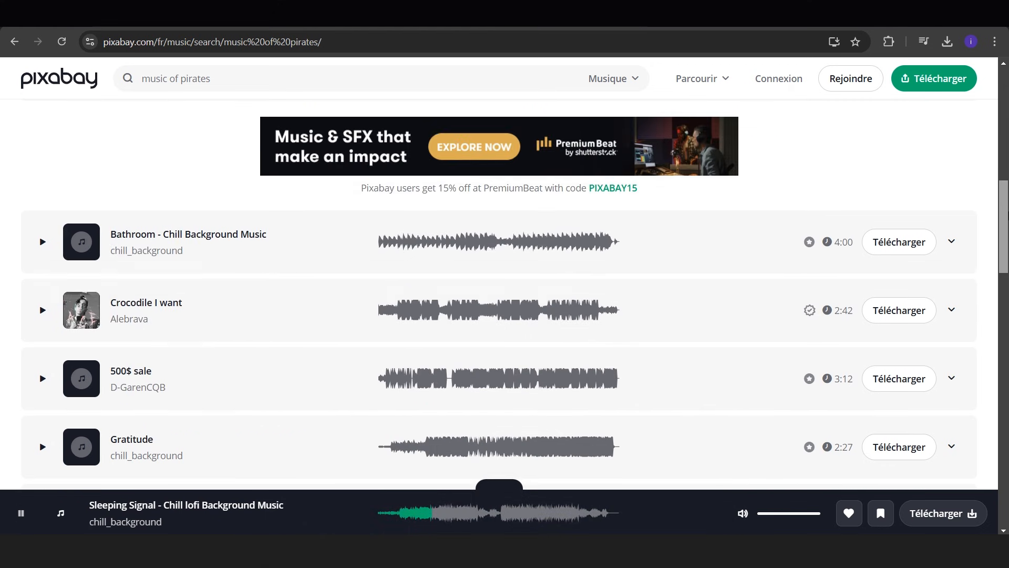
{"action": "scroll", "coordinate": [505, 333], "scroll_direction": "up", "scroll_amount": 7}
{"action": "left_click_drag", "start_coordinate": [211, 79], "coordinate": [167, 79]}
{"action": "key", "text": "Return"}
{"action": "scroll", "coordinate": [379, 315], "scroll_direction": "down", "scroll_amount": 2}
{"action": "left_click", "coordinate": [380, 309]}
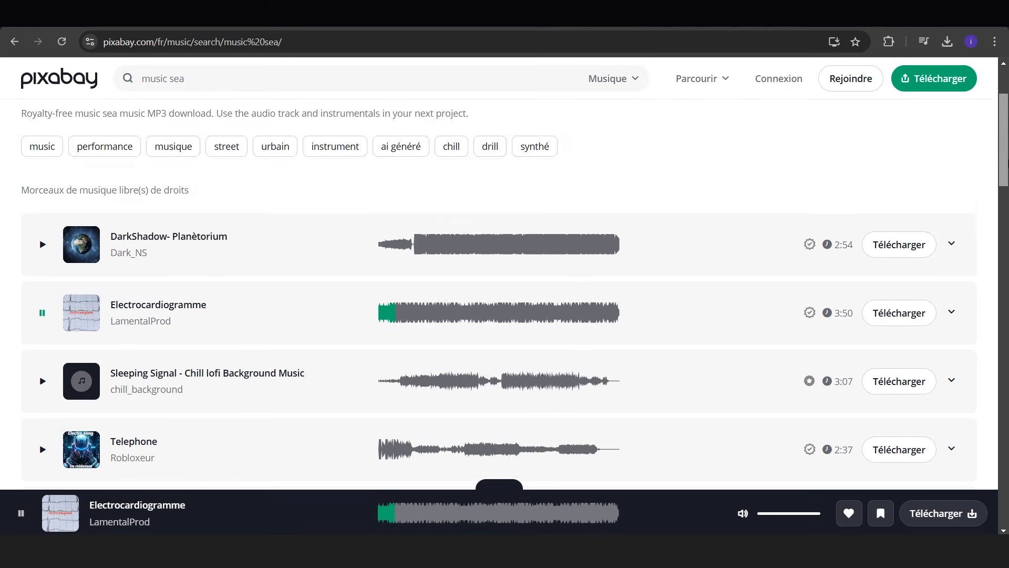
- Preview further tracks in the "music sea" results, including Crocodile I want
{"action": "scroll", "coordinate": [381, 302], "scroll_direction": "down", "scroll_amount": 3}
{"action": "left_click", "coordinate": [382, 303]}
{"action": "left_click", "coordinate": [383, 297]}
{"action": "left_click", "coordinate": [1004, 223]}
{"action": "left_click", "coordinate": [389, 242]}
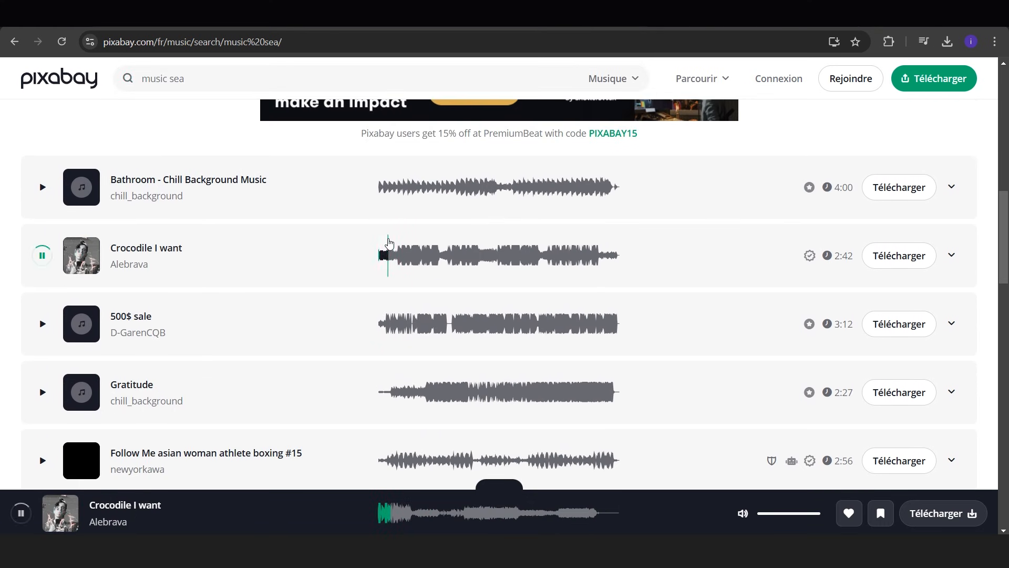
{"action": "scroll", "coordinate": [534, 308], "scroll_direction": "down", "scroll_amount": 7}
{"action": "mouse_move", "coordinate": [794, 314]}
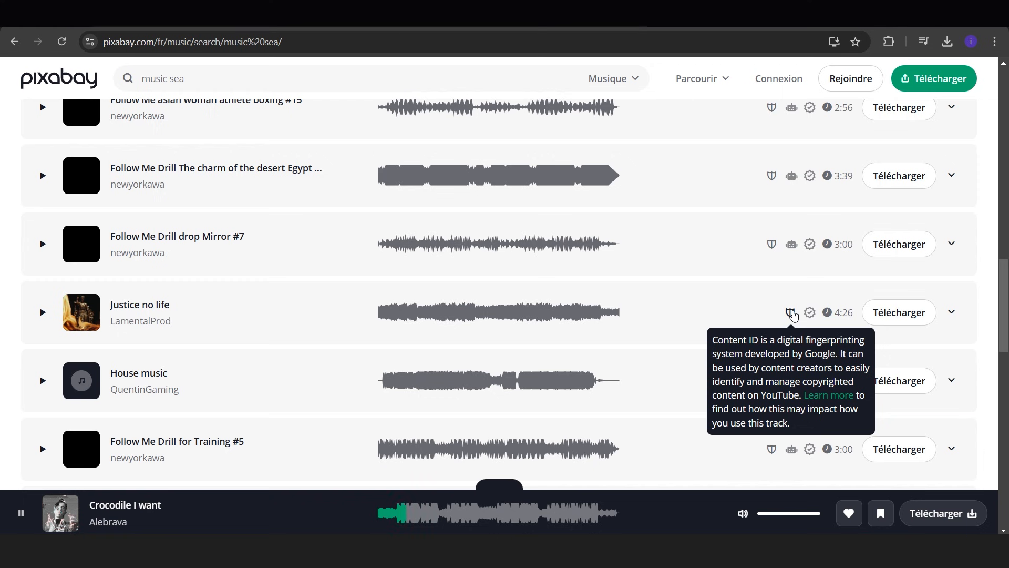
- Preview tracks at the end of the first results page, including Brahms-Lullaby
{"action": "left_click_drag", "start_coordinate": [1004, 316], "coordinate": [1008, 398]}
{"action": "left_click", "coordinate": [389, 234]}
{"action": "left_click", "coordinate": [390, 323]}
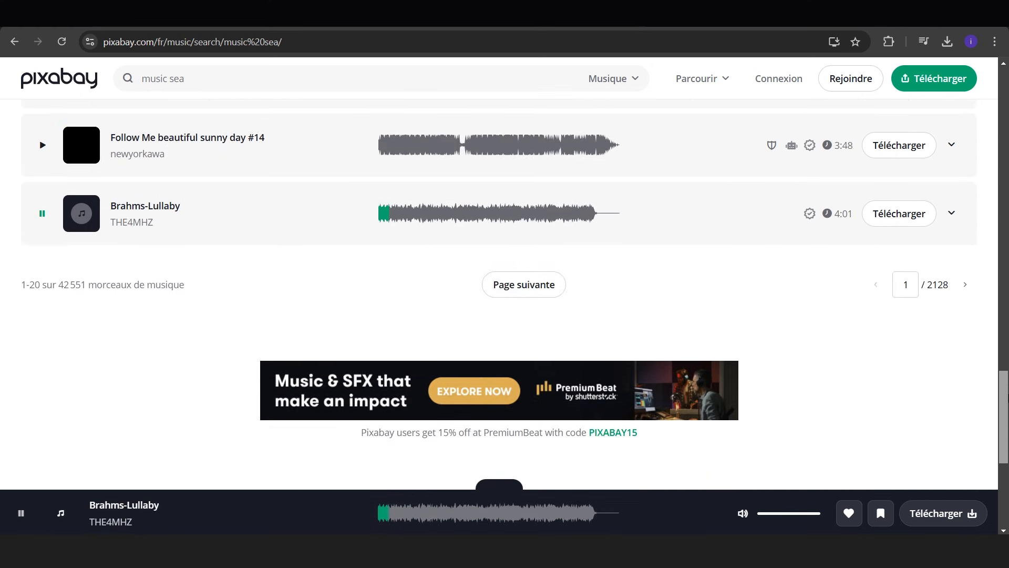
{"action": "scroll", "coordinate": [415, 288], "scroll_direction": "up", "scroll_amount": 2}
{"action": "left_click", "coordinate": [414, 288]}
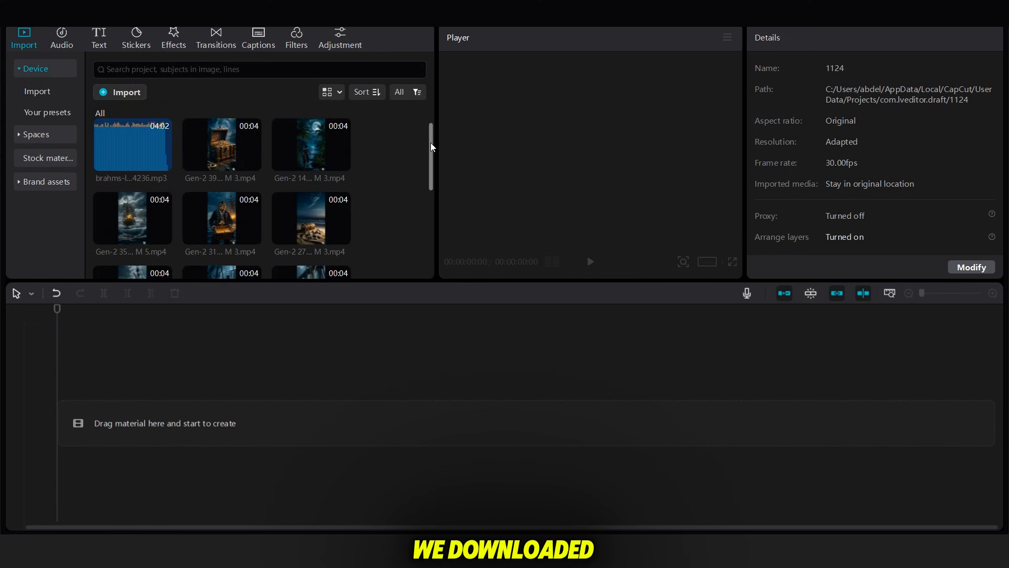
- Switch to CapCut, put the ElevenLabs voice-over on the timeline and place the open-chest and closed-chest beach clips above it
{"action": "left_click_drag", "start_coordinate": [432, 147], "coordinate": [432, 248]}
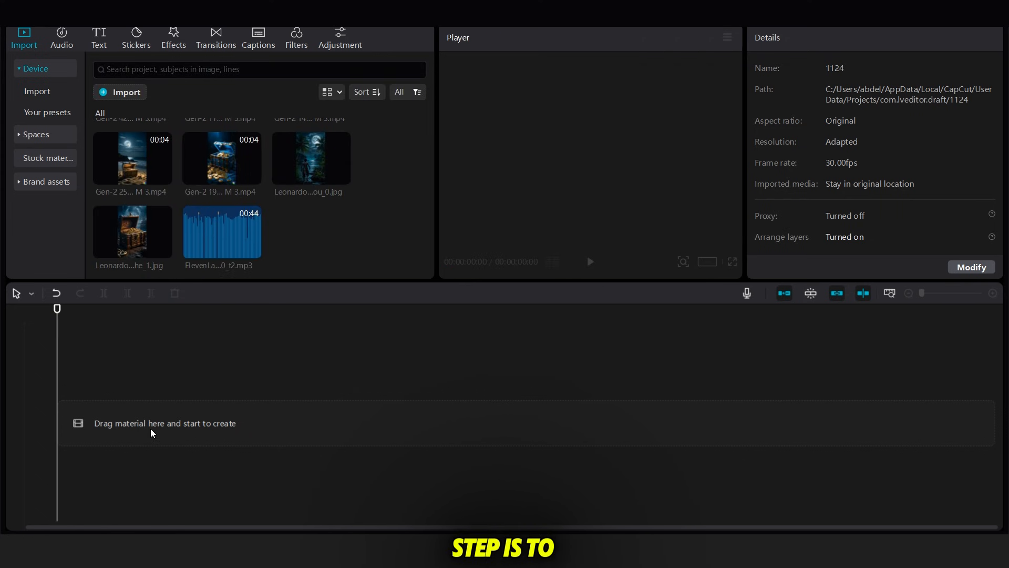
{"action": "left_click_drag", "start_coordinate": [188, 267], "coordinate": [116, 447]}
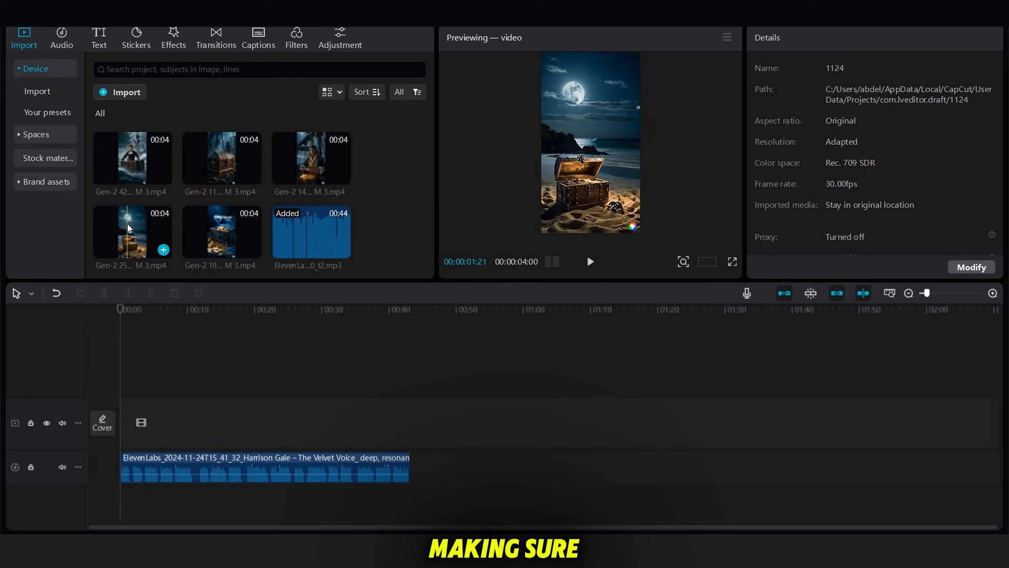
{"action": "left_click_drag", "start_coordinate": [129, 227], "coordinate": [131, 421]}
{"action": "scroll", "coordinate": [420, 231], "scroll_direction": "down", "scroll_amount": 3}
{"action": "left_click_drag", "start_coordinate": [311, 211], "coordinate": [157, 415]}
{"action": "left_click", "coordinate": [126, 389]}
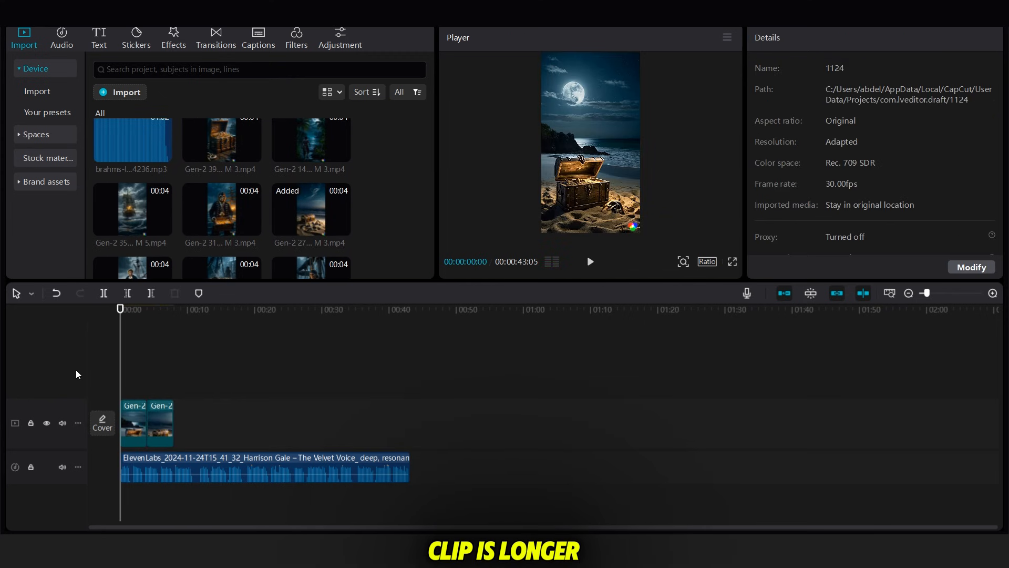
- Trim the two beach chest clips on the timeline to match the narration
{"action": "left_click", "coordinate": [134, 423]}
{"action": "key", "text": "q"}
{"action": "left_click", "coordinate": [121, 389]}
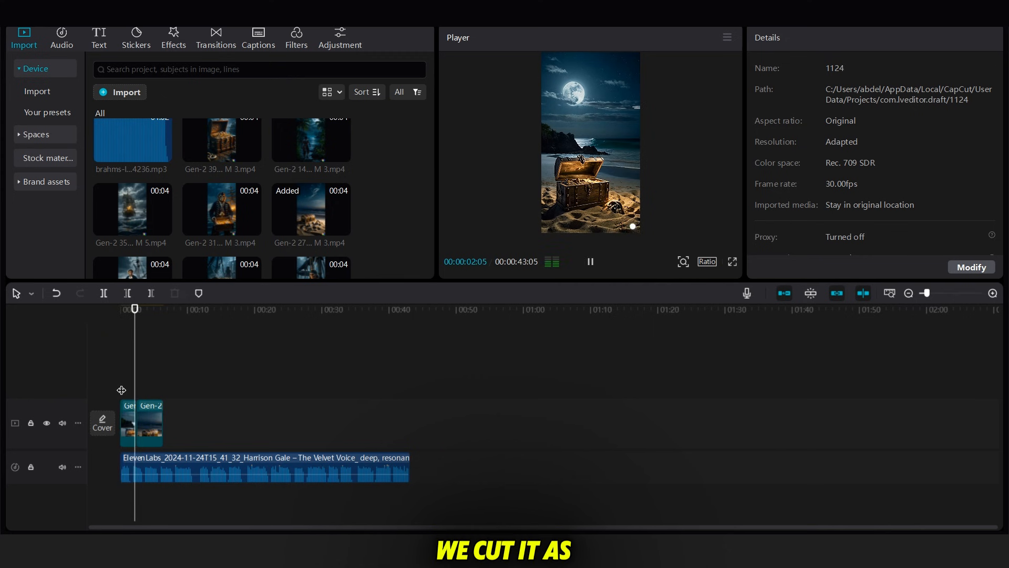
{"action": "key", "text": "space"}
{"action": "left_click", "coordinate": [151, 420]}
{"action": "left_click", "coordinate": [150, 293]}
{"action": "left_click", "coordinate": [493, 184]}
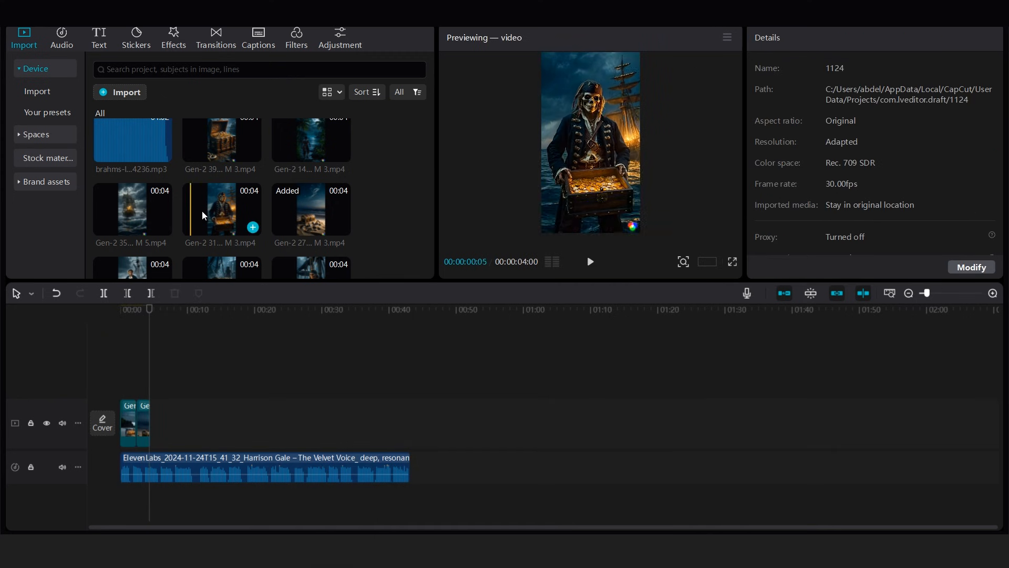
- Append the clip of the sailor with the chest at sea and the sailing ship clip, checking them against the narration
{"action": "left_click_drag", "start_coordinate": [431, 198], "coordinate": [431, 259]}
{"action": "left_click_drag", "start_coordinate": [152, 178], "coordinate": [158, 412]}
{"action": "key", "text": "space"}
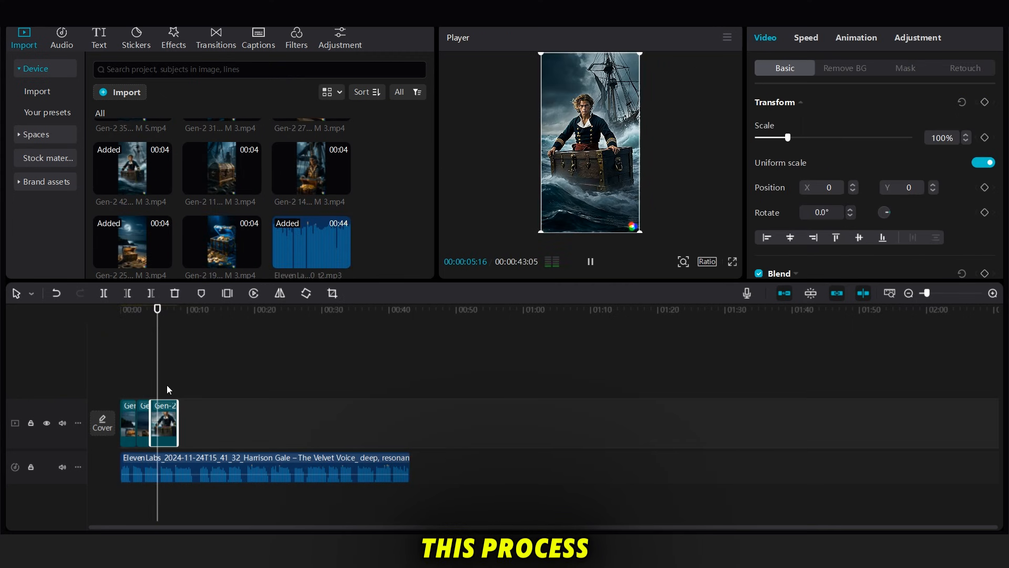
{"action": "scroll", "coordinate": [157, 174], "scroll_direction": "up", "scroll_amount": 2}
{"action": "left_click_drag", "start_coordinate": [158, 168], "coordinate": [177, 397]}
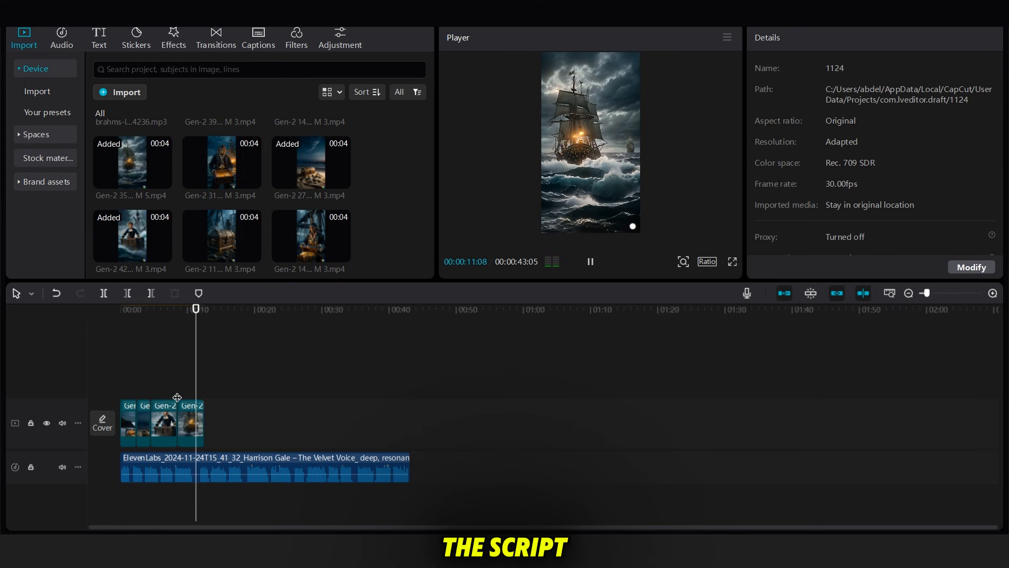
{"action": "key", "text": "space"}
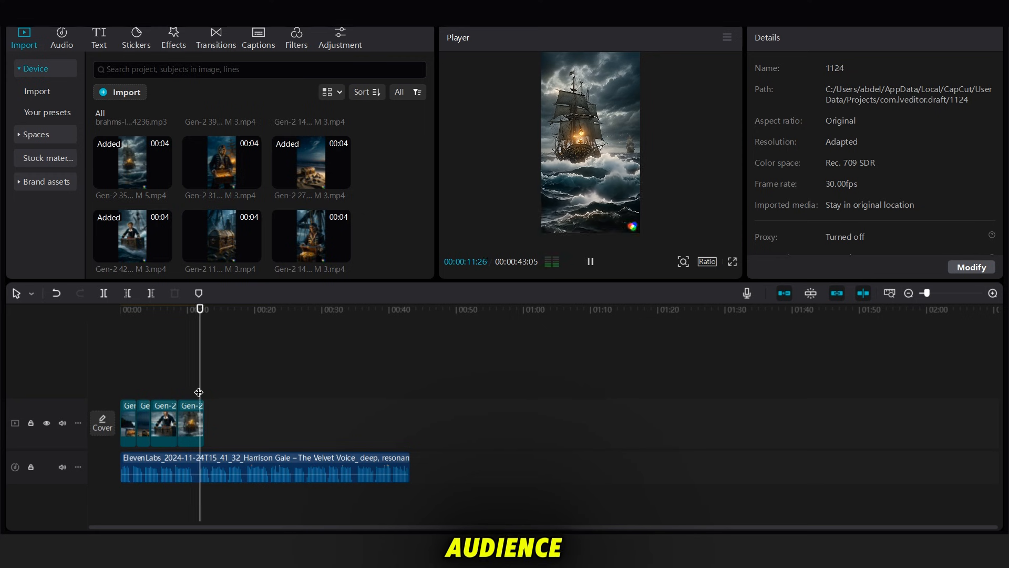
{"action": "key", "text": "space"}
- Append the blue treasure chest clip and the moonlit jungle clip after the ship clip
{"action": "left_click_drag", "start_coordinate": [432, 195], "coordinate": [432, 235]}
{"action": "left_click_drag", "start_coordinate": [223, 233], "coordinate": [223, 399]}
{"action": "left_click", "coordinate": [224, 395]}
{"action": "left_click_drag", "start_coordinate": [432, 250], "coordinate": [434, 179]}
{"action": "left_click_drag", "start_coordinate": [311, 150], "coordinate": [237, 405]}
{"action": "left_click", "coordinate": [219, 395]}
{"action": "key", "text": "space"}
- Append the "Gen-2 14..." pirate clip and the skeleton pirate clip after the jungle clip, playing them against the voice-over
{"action": "left_click_drag", "start_coordinate": [432, 202], "coordinate": [432, 256]}
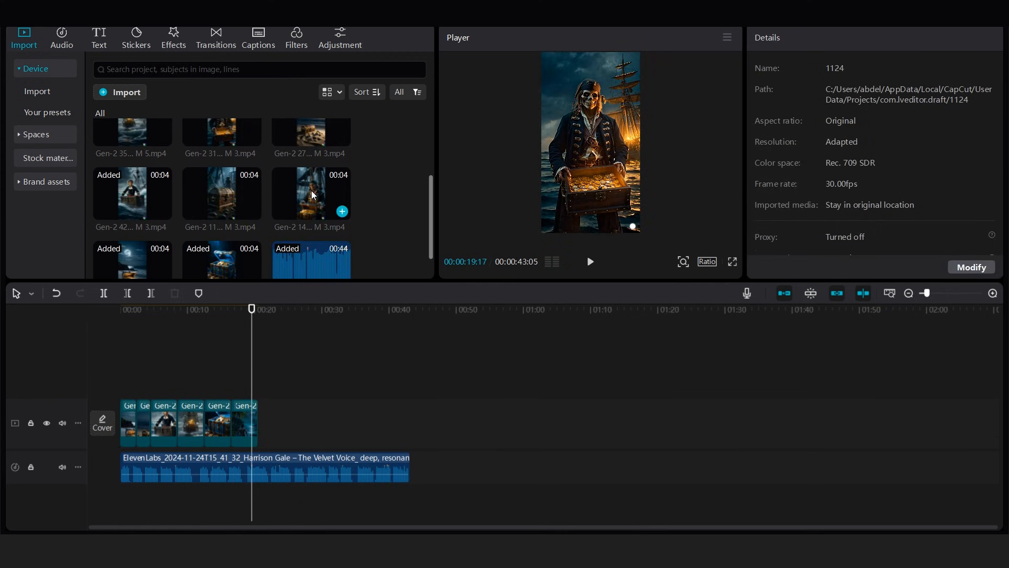
{"action": "left_click_drag", "start_coordinate": [311, 194], "coordinate": [268, 416]}
{"action": "left_click", "coordinate": [277, 398]}
{"action": "key", "text": "space"}
{"action": "key", "text": "space"}
{"action": "left_click_drag", "start_coordinate": [222, 133], "coordinate": [295, 415]}
{"action": "left_click", "coordinate": [293, 397]}
{"action": "key", "text": "space"}
- Append the two remaining treasure chest clips, "Gen-2 11..." and "Gen-2 39...", to the end of the video track
{"action": "left_click_drag", "start_coordinate": [229, 200], "coordinate": [318, 420]}
{"action": "left_click_drag", "start_coordinate": [432, 194], "coordinate": [435, 138]}
{"action": "left_click_drag", "start_coordinate": [222, 152], "coordinate": [343, 424]}
{"action": "key", "text": "space"}
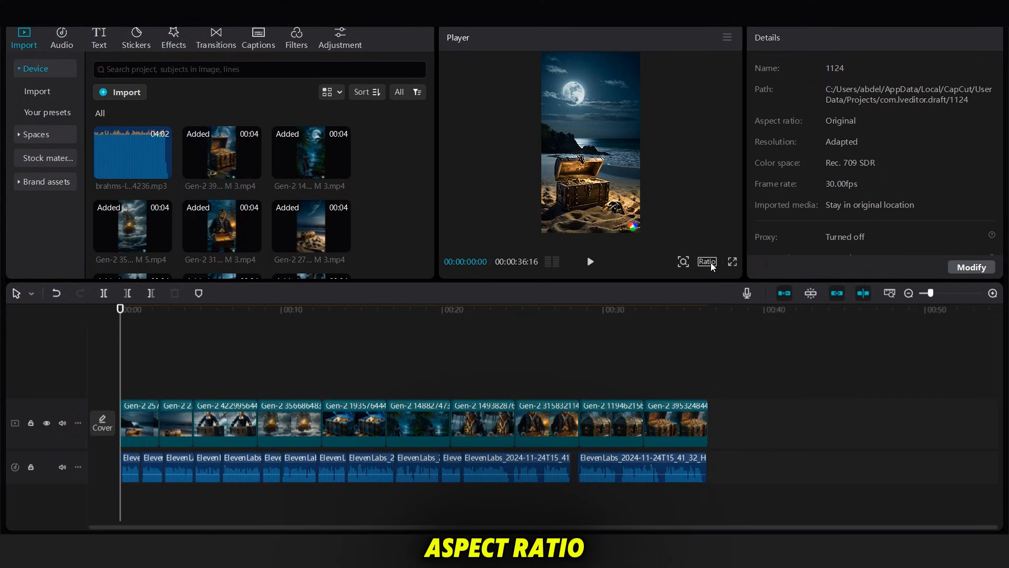
- Set the project's aspect ratio to 9:16 and scale the first clip to 111% with a Y position of -203
{"action": "left_click", "coordinate": [710, 263]}
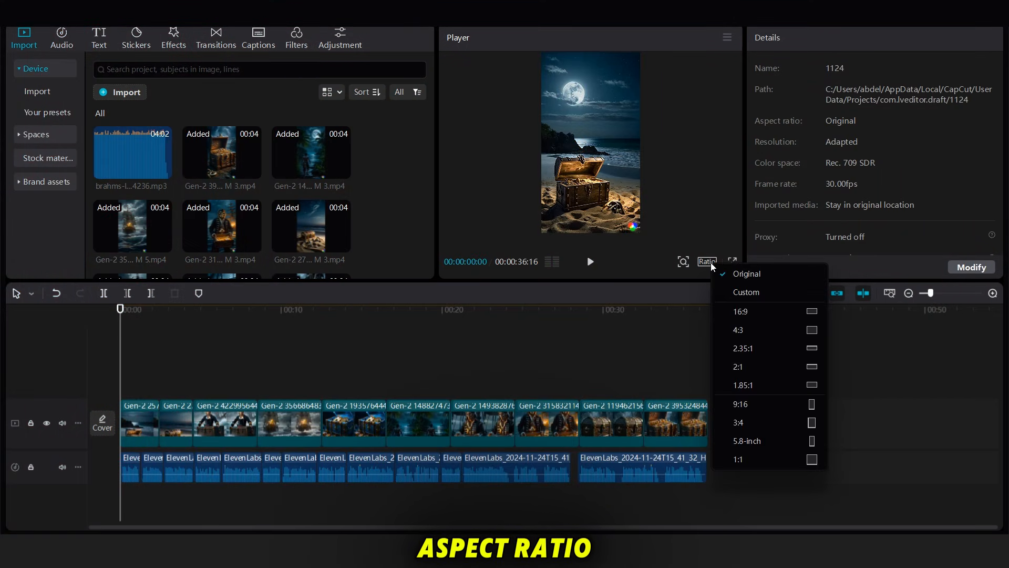
{"action": "left_click", "coordinate": [757, 405]}
{"action": "left_click", "coordinate": [150, 420]}
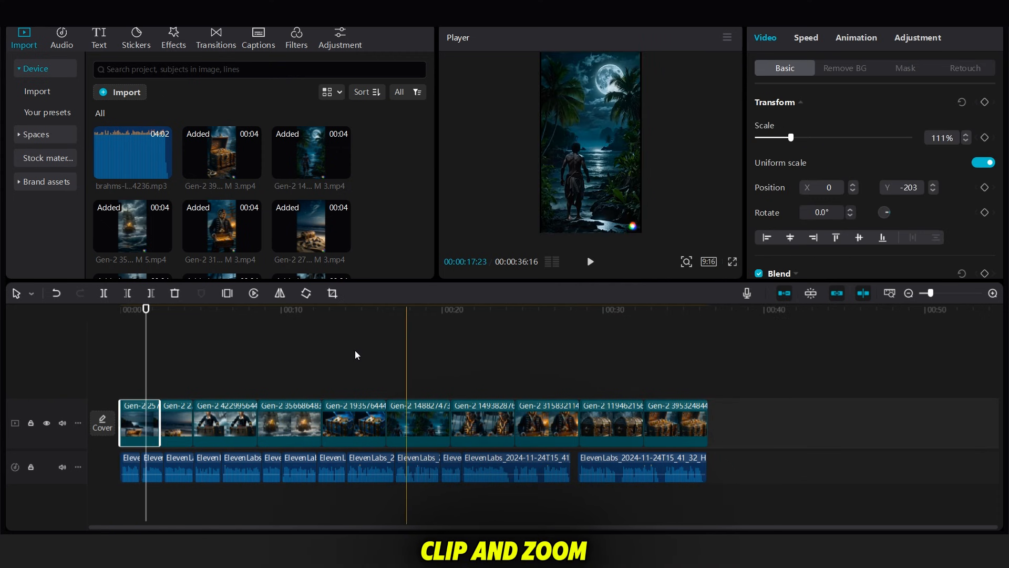
- Scale the second clip to 109% with a Y position of -170 and enlarge the following clips to fill the frame
{"action": "left_click", "coordinate": [175, 420]}
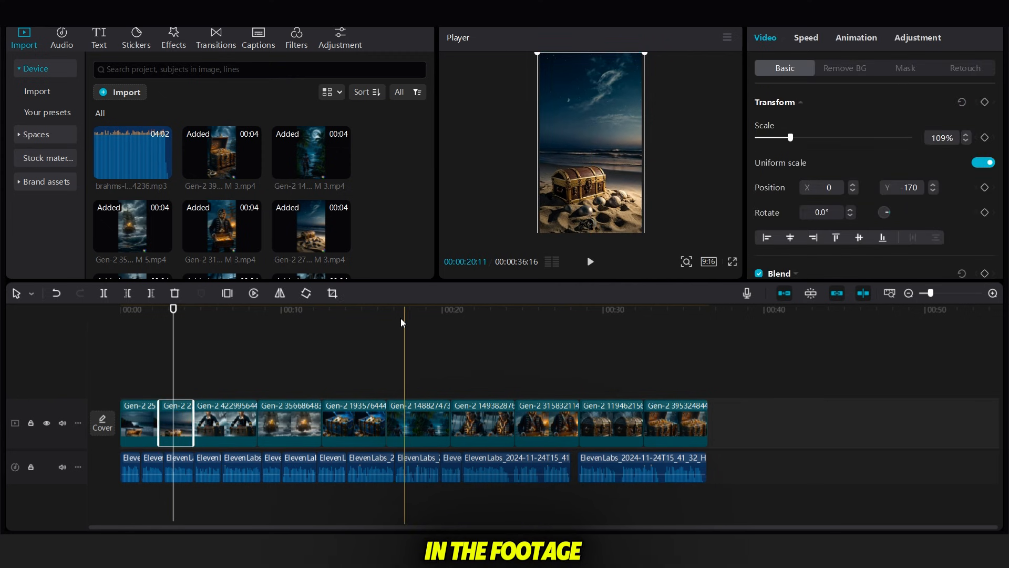
{"action": "left_click", "coordinate": [244, 357]}
{"action": "left_click", "coordinate": [243, 421]}
{"action": "left_click", "coordinate": [280, 421]}
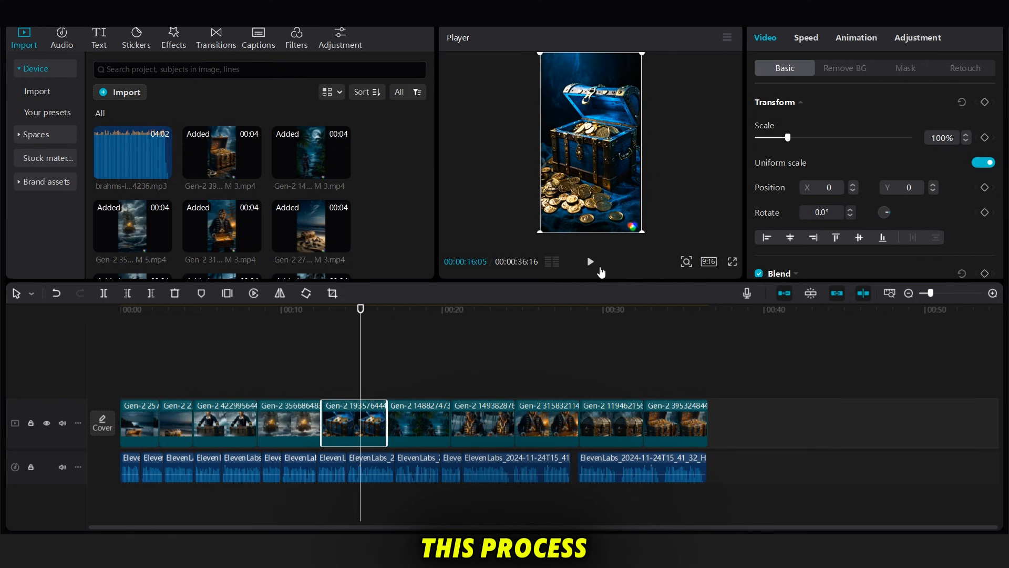
{"action": "left_click", "coordinate": [487, 420]}
{"action": "left_click", "coordinate": [520, 358]}
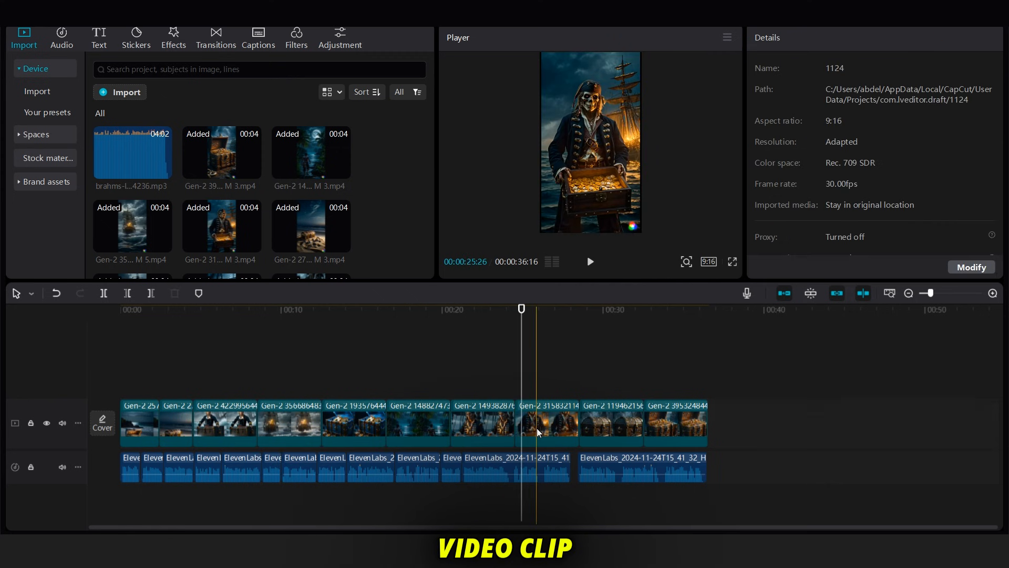
{"action": "left_click", "coordinate": [521, 420]}
{"action": "left_click", "coordinate": [656, 421]}
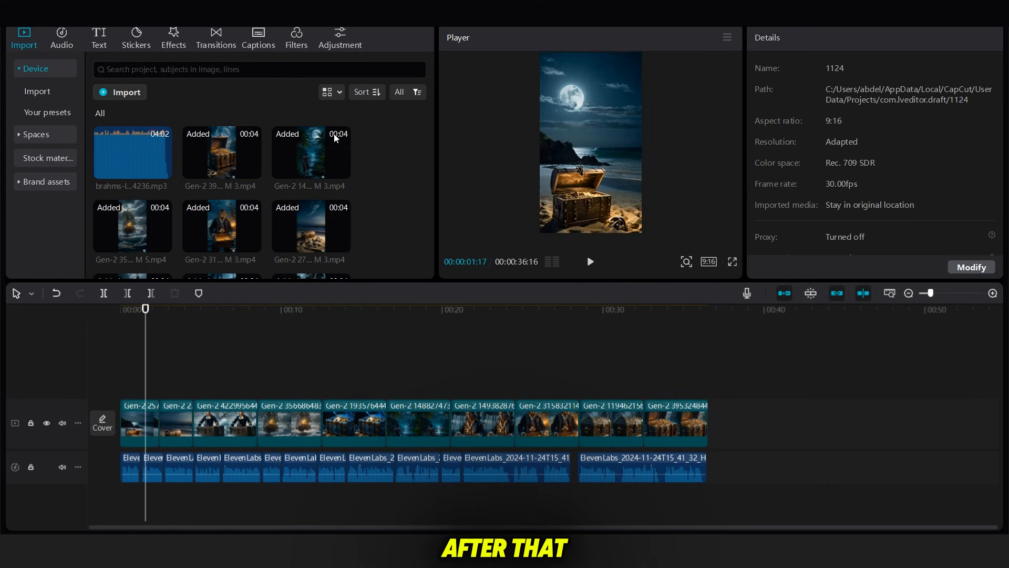
- Try the Left transition between the first two clips, then replace it with a 0.5 s Mix transition using duplicate frames
{"action": "left_click", "coordinate": [214, 40]}
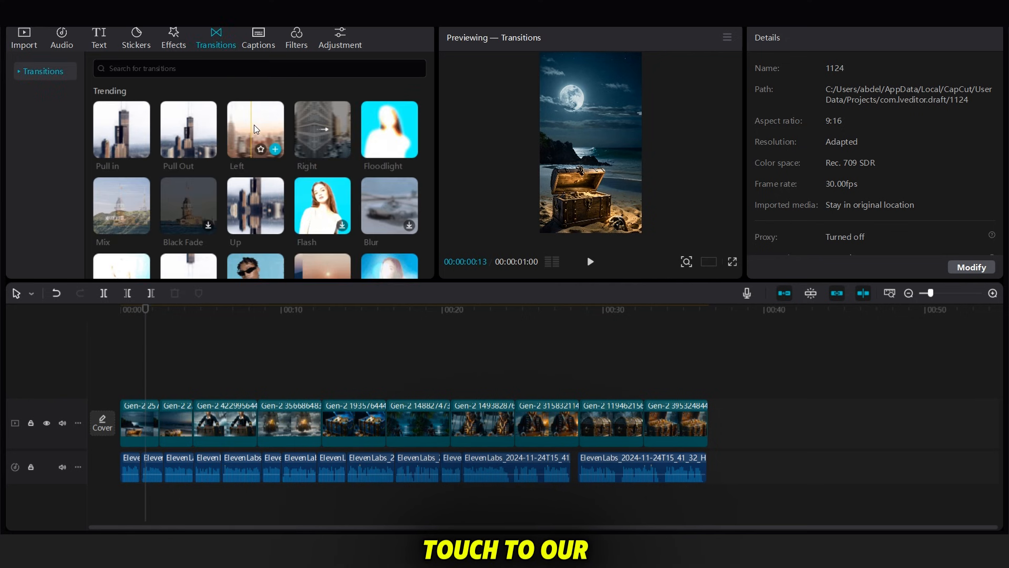
{"action": "left_click_drag", "start_coordinate": [257, 129], "coordinate": [158, 423]}
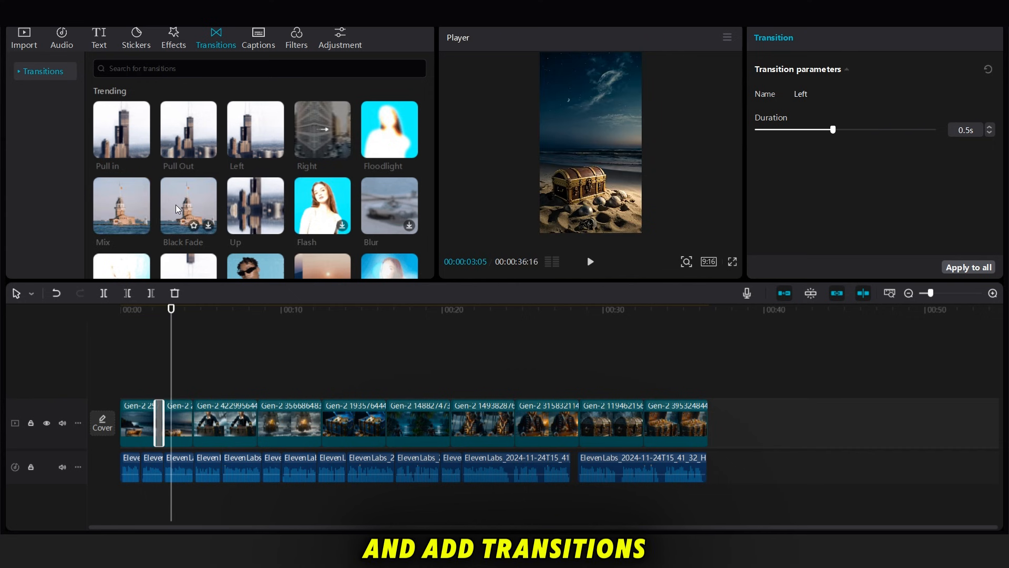
{"action": "left_click", "coordinate": [148, 412]}
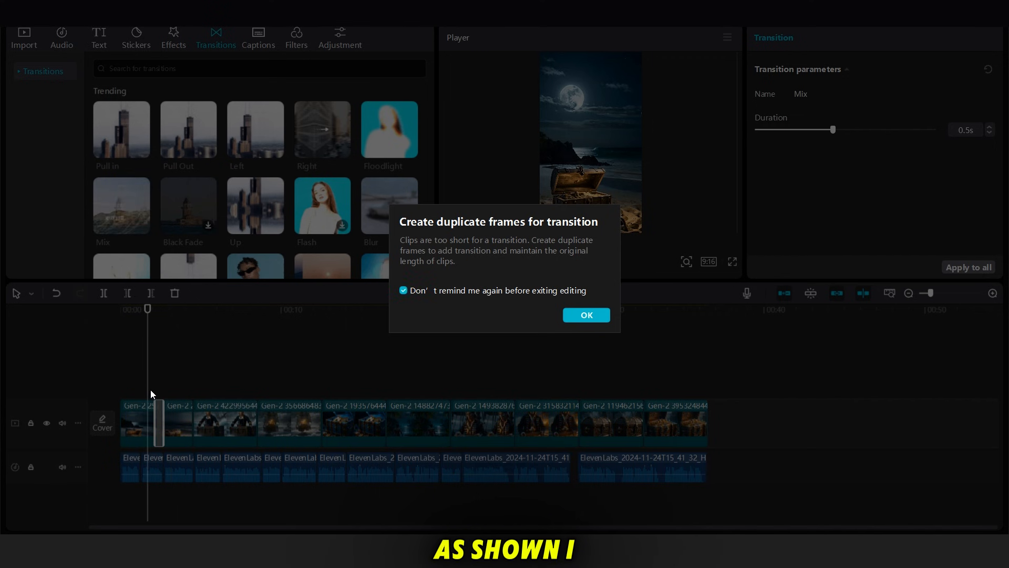
{"action": "left_click", "coordinate": [578, 314]}
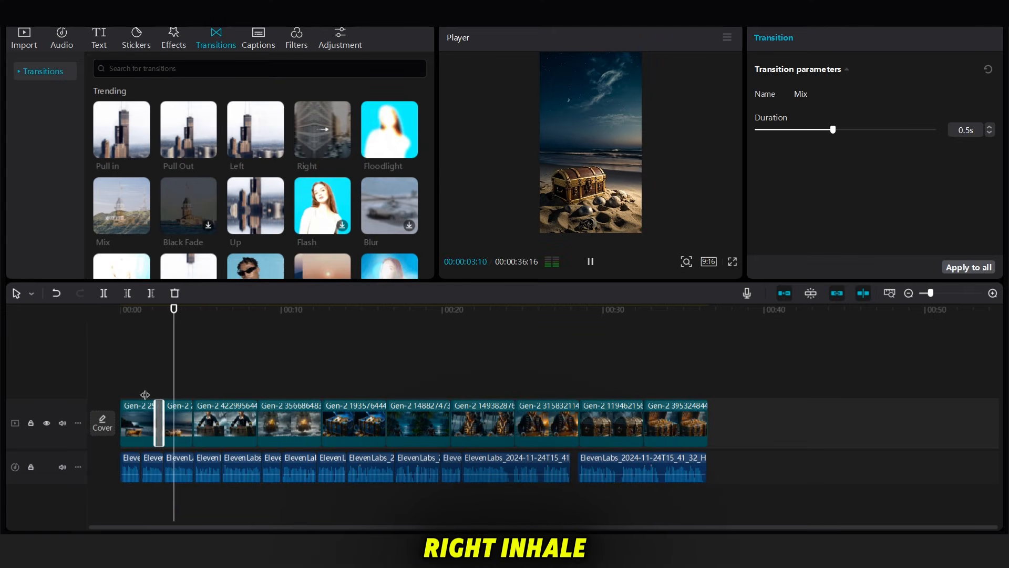
- Add transitions at all remaining cuts, including Mix after the second clip and Right after the seventh, and play them back
{"action": "left_click_drag", "start_coordinate": [121, 208], "coordinate": [194, 418]}
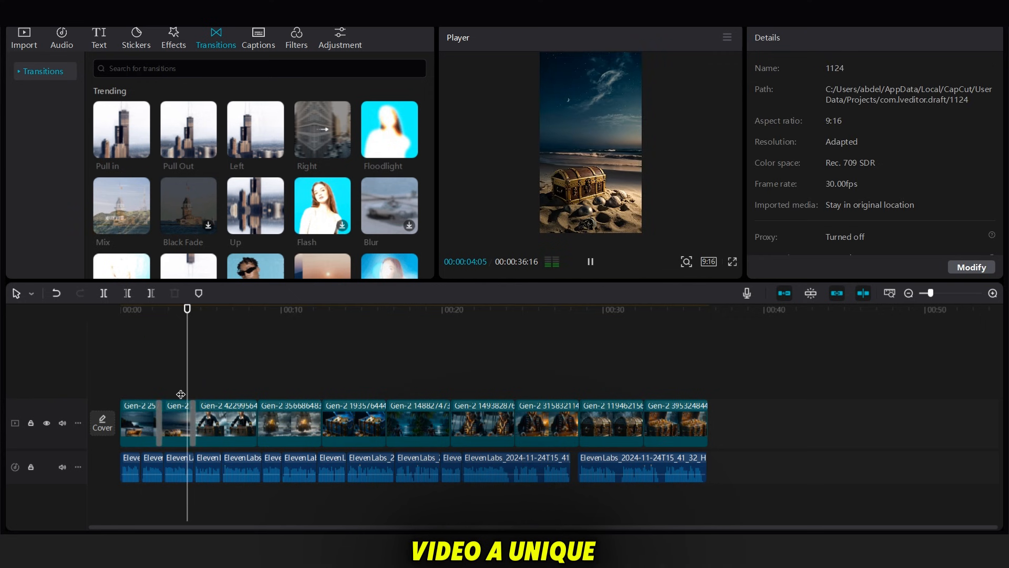
{"action": "left_click_drag", "start_coordinate": [257, 241], "coordinate": [314, 391]}
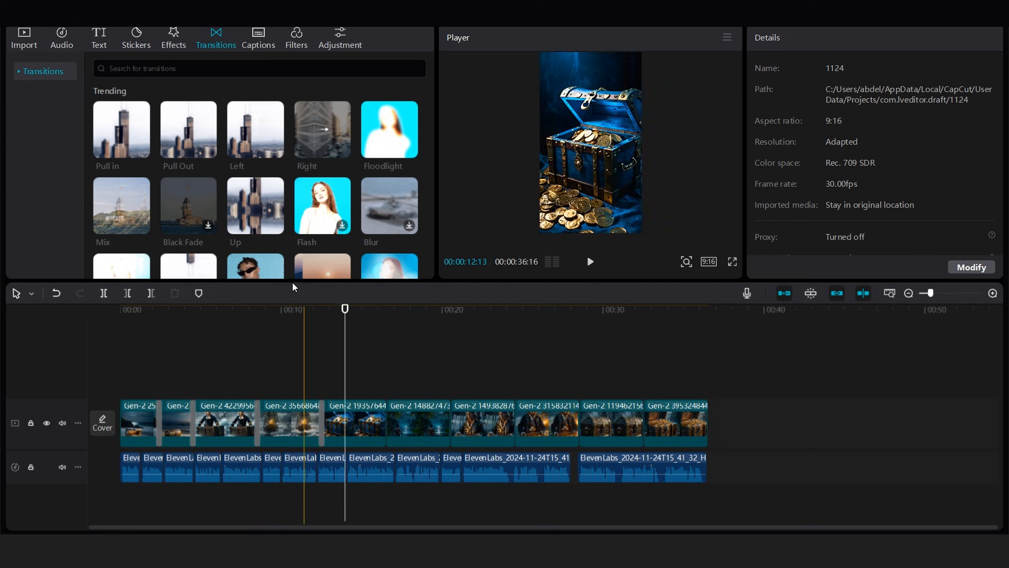
{"action": "left_click_drag", "start_coordinate": [121, 205], "coordinate": [513, 418]}
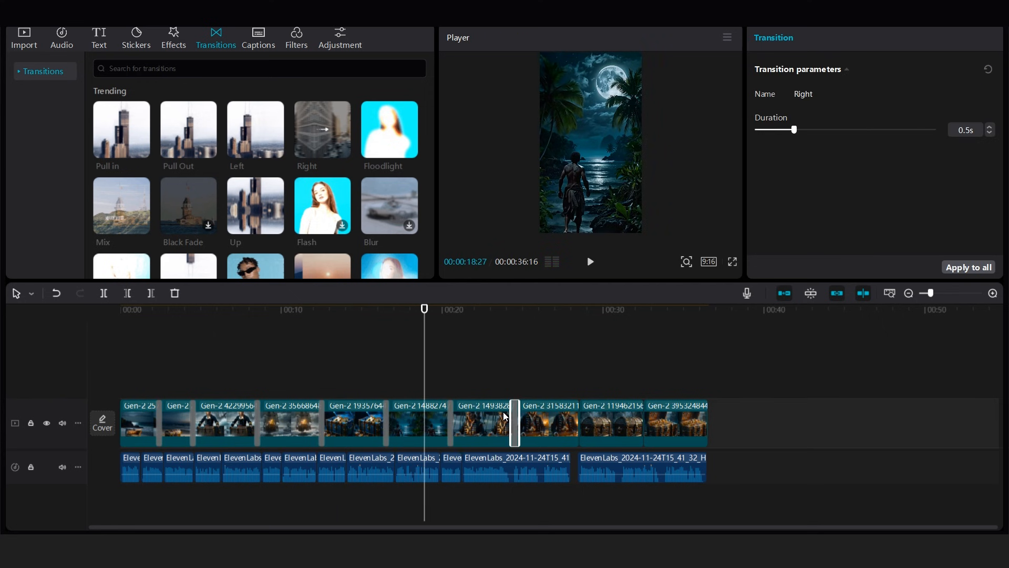
{"action": "left_click", "coordinate": [489, 374]}
{"action": "key", "text": "space"}
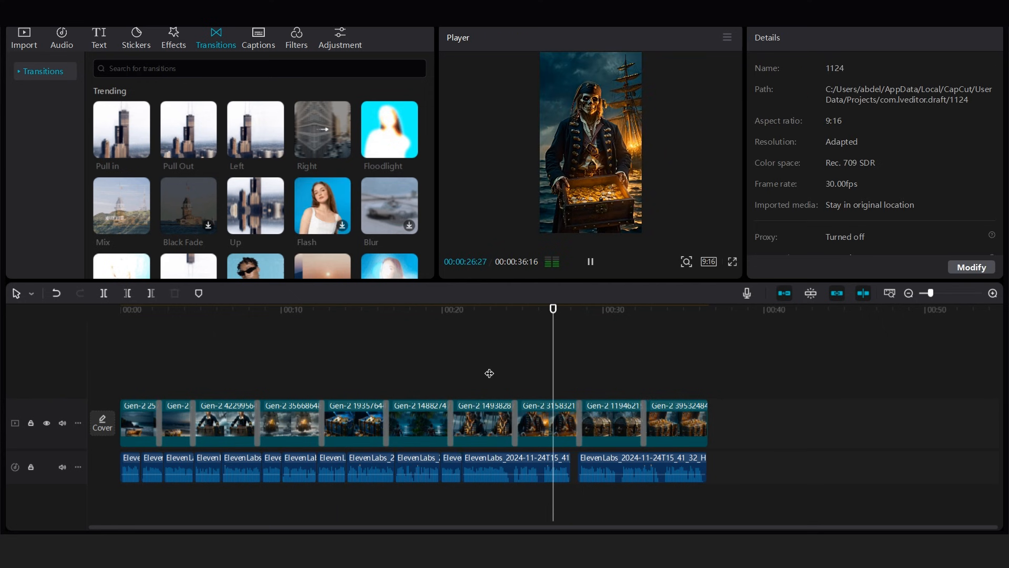
{"action": "key", "text": "space"}
{"action": "left_click", "coordinate": [489, 373]}
{"action": "left_click", "coordinate": [322, 376]}
- Add the trending Vignette video effect above the clips, stretching it from the start to beyond the last clip
{"action": "left_click", "coordinate": [178, 39]}
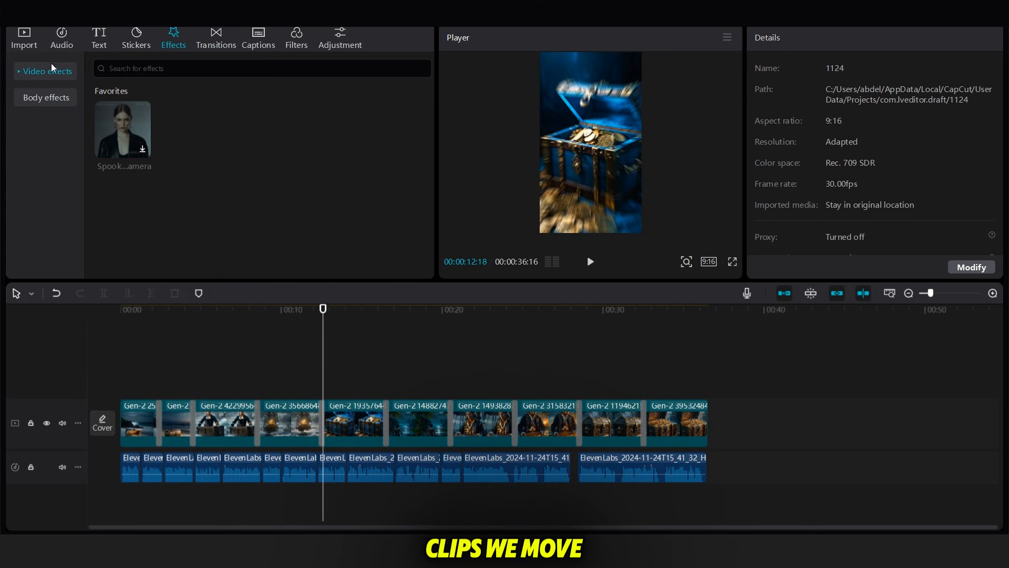
{"action": "left_click", "coordinate": [48, 124]}
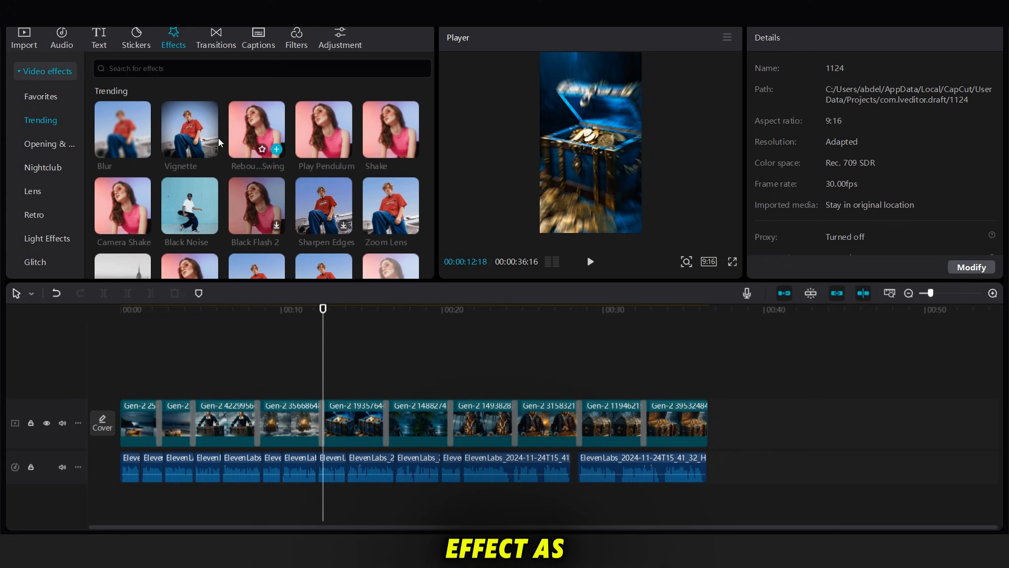
{"action": "left_click_drag", "start_coordinate": [190, 130], "coordinate": [871, 387]}
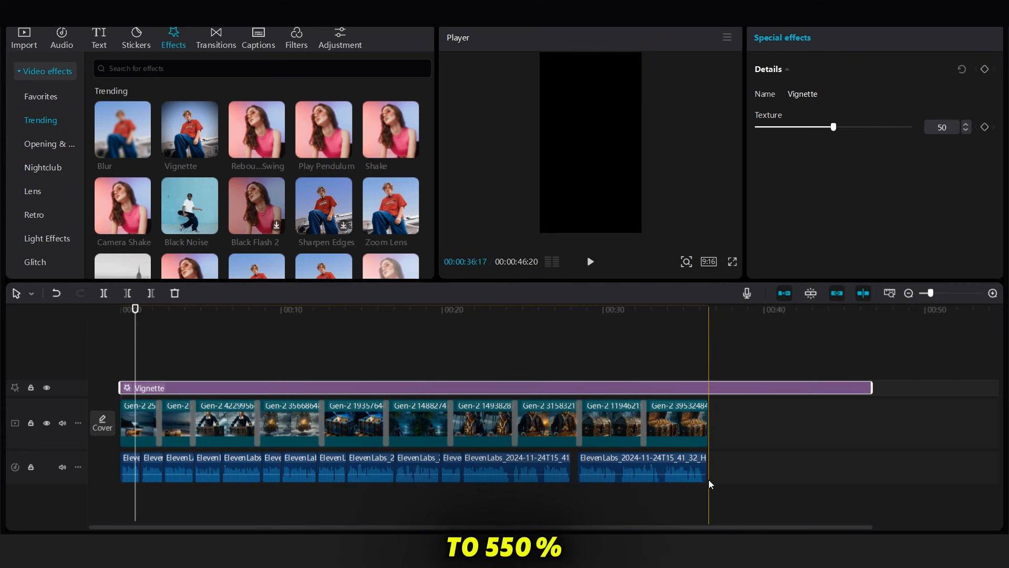
- Trim the Vignette effect to the end of the last clip and play back the result
{"action": "left_click", "coordinate": [708, 362]}
{"action": "scroll", "coordinate": [708, 363], "scroll_direction": "up", "scroll_amount": 3}
{"action": "left_click_drag", "start_coordinate": [609, 360], "coordinate": [708, 363]}
{"action": "left_click", "coordinate": [712, 388]}
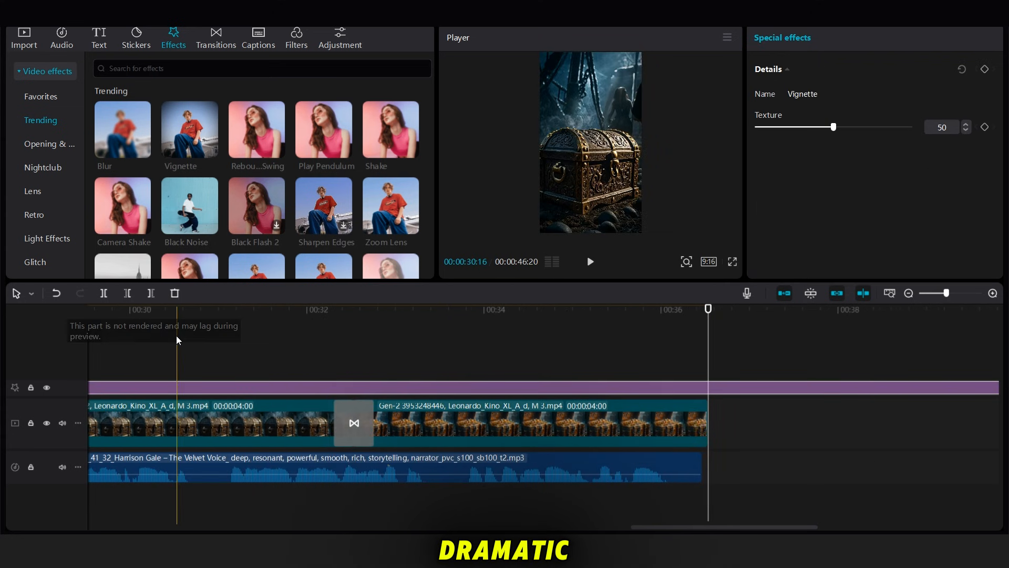
{"action": "left_click", "coordinate": [151, 293]}
{"action": "left_click", "coordinate": [168, 342]}
{"action": "scroll", "coordinate": [170, 341], "scroll_direction": "down", "scroll_amount": 3}
{"action": "scroll", "coordinate": [169, 338], "scroll_direction": "down", "scroll_amount": 3}
{"action": "left_click", "coordinate": [275, 342]}
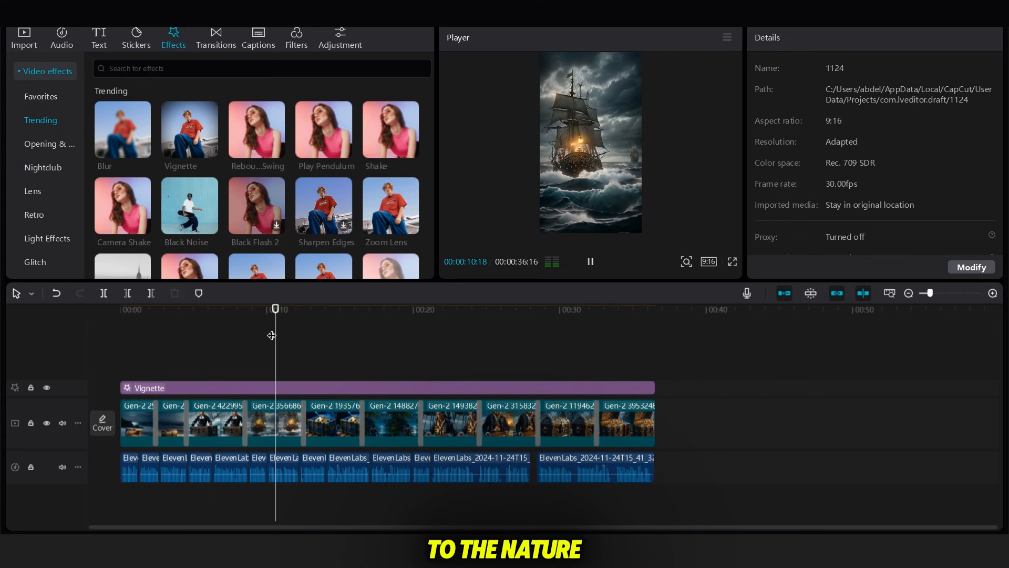
- Find the Nature video effects and apply one to the fifth clip, the blue treasure chest
{"action": "left_click", "coordinate": [311, 342]}
{"action": "scroll", "coordinate": [434, 134], "scroll_direction": "down", "scroll_amount": 2}
{"action": "left_click", "coordinate": [50, 144]}
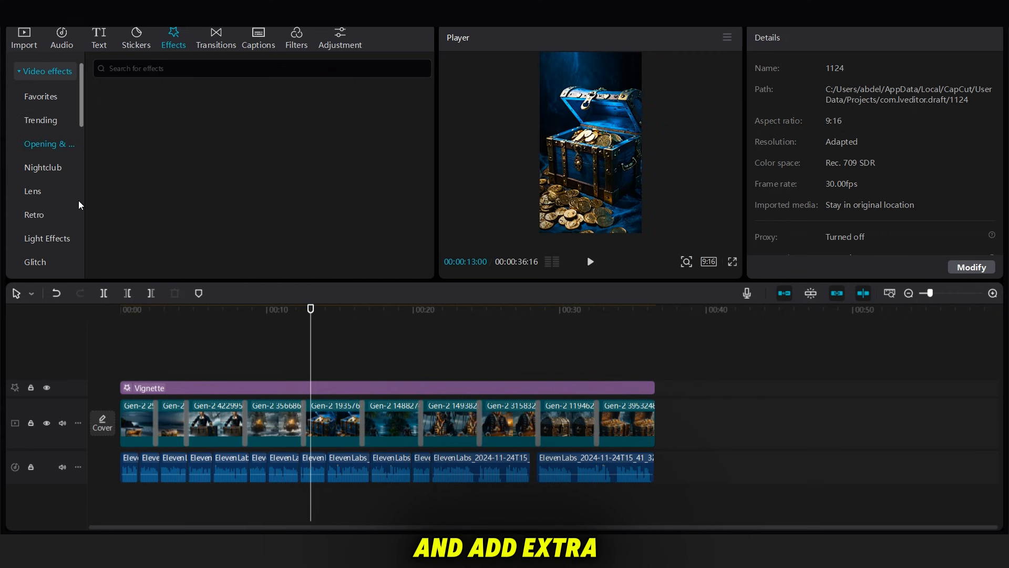
{"action": "scroll", "coordinate": [50, 157], "scroll_direction": "down", "scroll_amount": 5}
{"action": "left_click", "coordinate": [72, 182]}
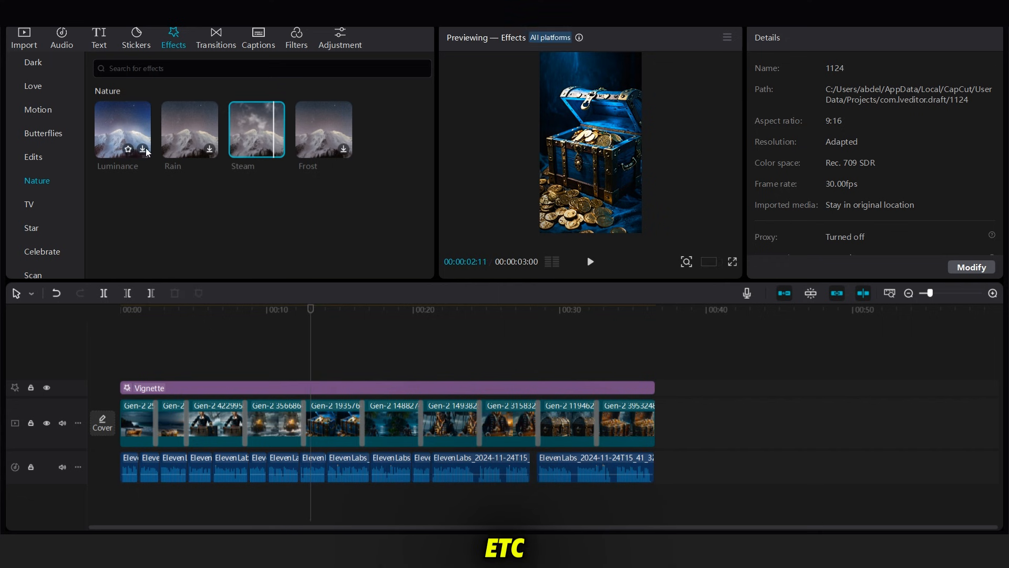
{"action": "left_click_drag", "start_coordinate": [123, 129], "coordinate": [326, 421]}
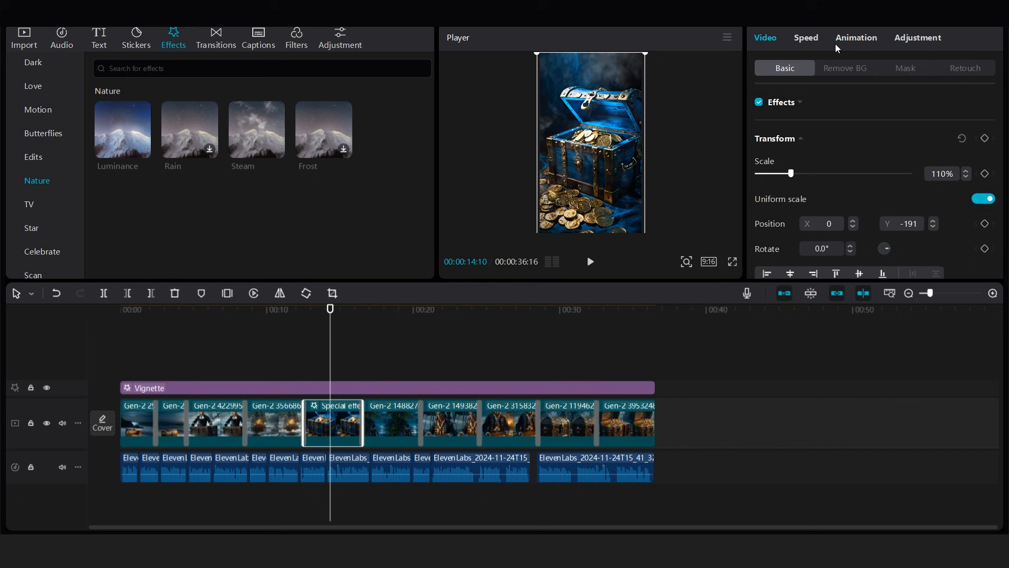
- Try the Zoom 1 combo animation on the fifth clip, then replace it with Fall Right
{"action": "left_click", "coordinate": [840, 44]}
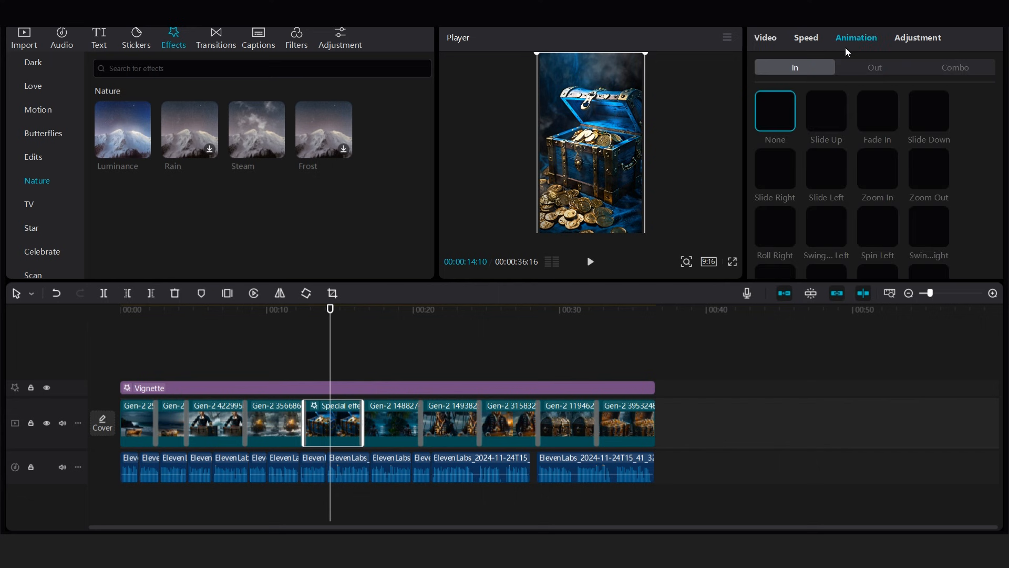
{"action": "left_click", "coordinate": [943, 70]}
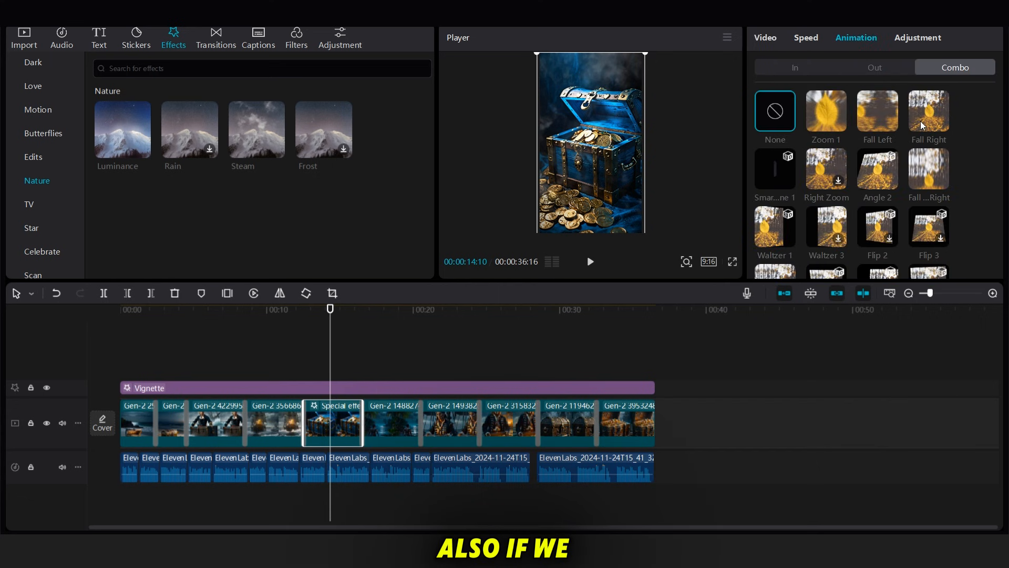
{"action": "left_click", "coordinate": [829, 116]}
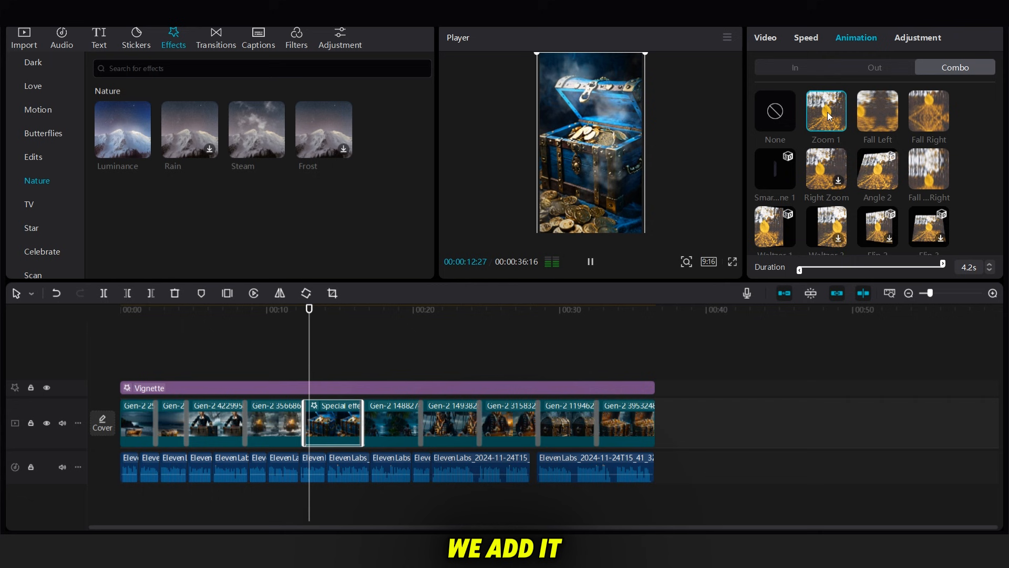
{"action": "left_click", "coordinate": [927, 128]}
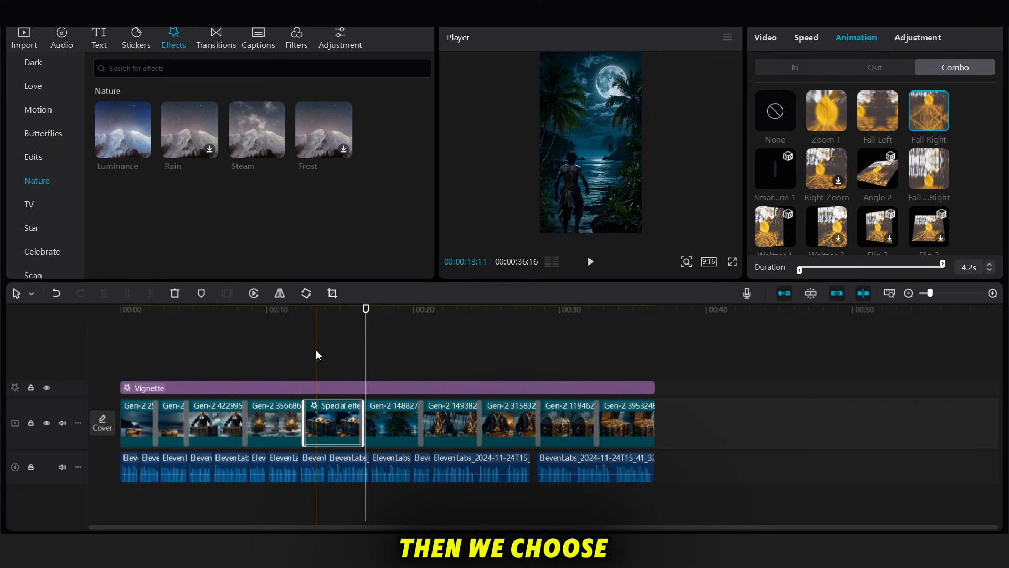
- Apply the Luminance effect to the sixth clip and the first clip, setting the first one's strength to 17
{"action": "left_click", "coordinate": [122, 129]}
{"action": "left_click_drag", "start_coordinate": [123, 129], "coordinate": [391, 420]}
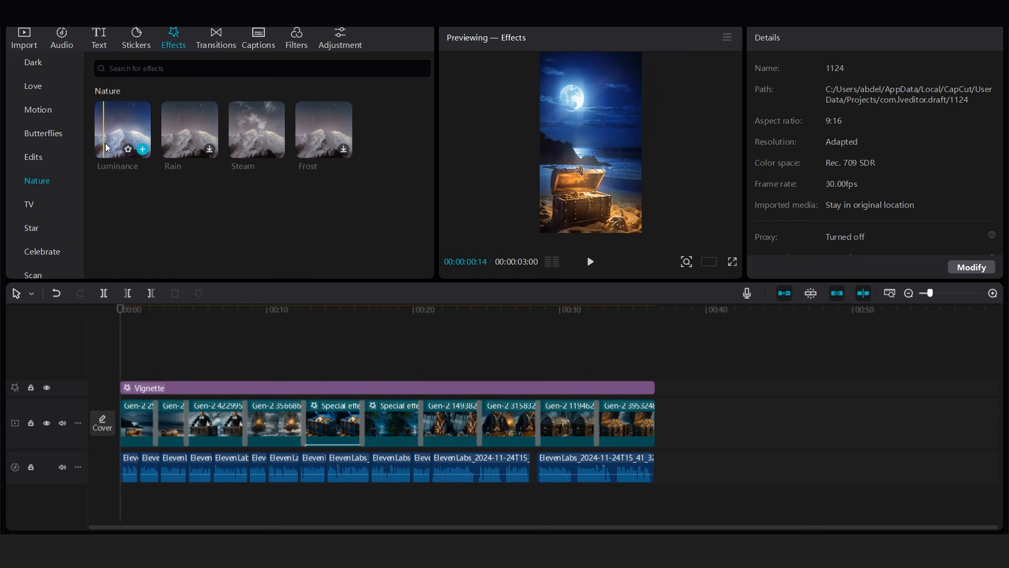
{"action": "left_click", "coordinate": [143, 150]}
{"action": "left_click_drag", "start_coordinate": [863, 157], "coordinate": [786, 163]}
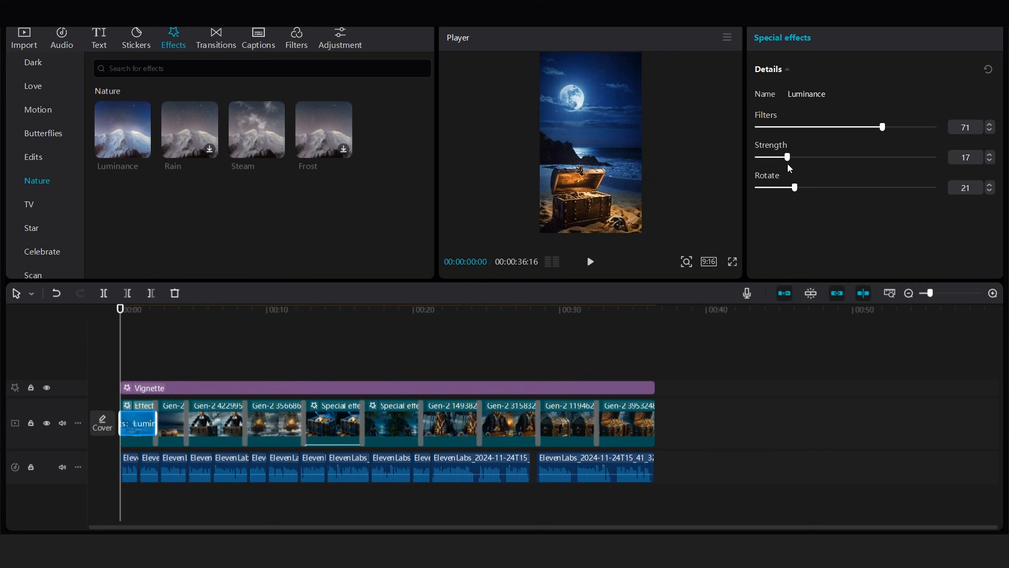
- Apply the Luminance effect to the second clip with reduced strength and play back the opening
{"action": "left_click_drag", "start_coordinate": [123, 129], "coordinate": [173, 424]}
{"action": "left_click_drag", "start_coordinate": [933, 158], "coordinate": [786, 158]}
{"action": "left_click", "coordinate": [144, 353]}
{"action": "key", "text": "space"}
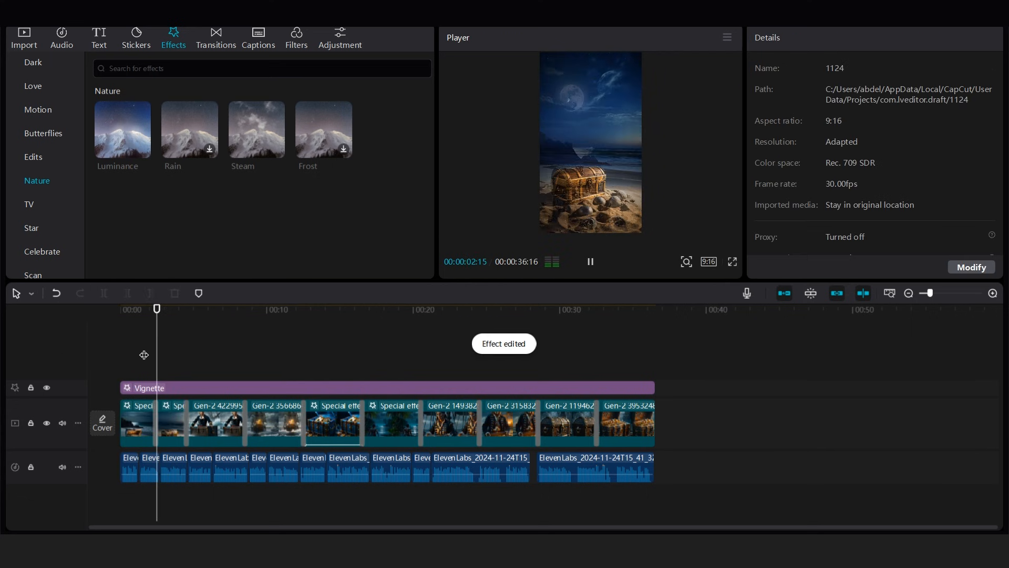
{"action": "key", "text": "space"}
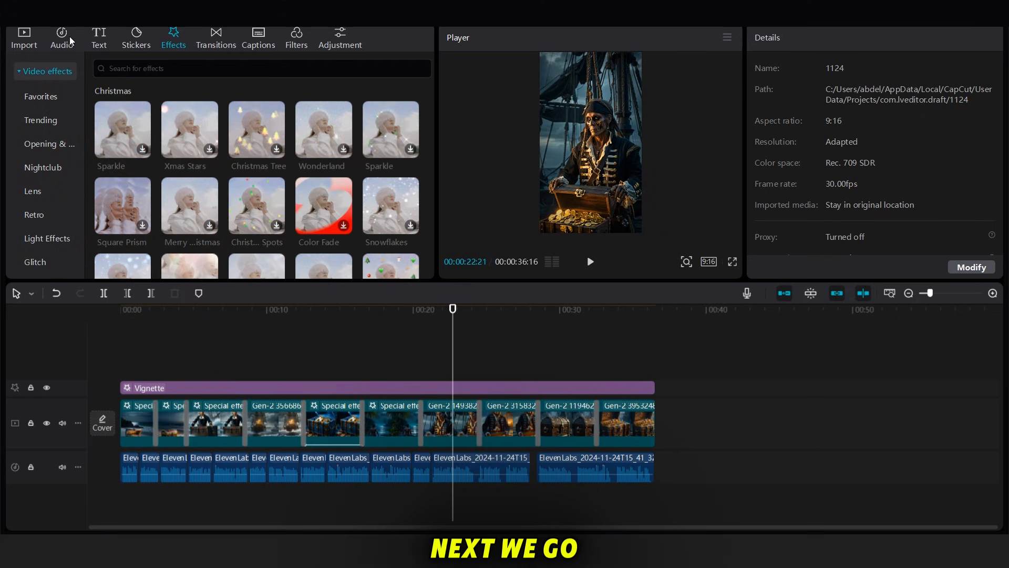
- Search the audio library for treasure sound, place Treasure shines at the timeline start and set its volume to -9.6 dB
{"action": "left_click", "coordinate": [62, 38]}
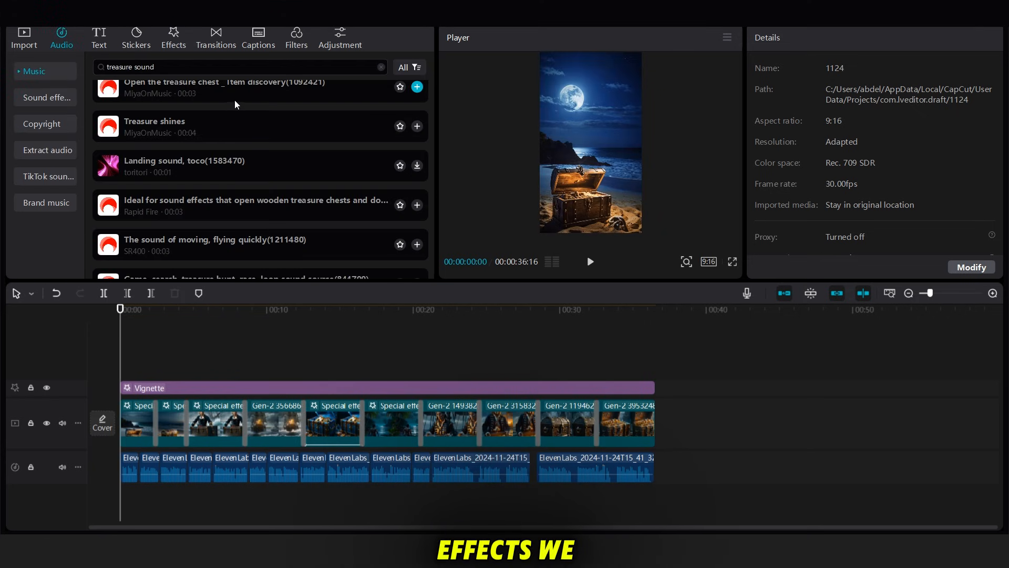
{"action": "left_click", "coordinate": [363, 100]}
{"action": "left_click", "coordinate": [360, 143]}
{"action": "left_click_drag", "start_coordinate": [360, 143], "coordinate": [122, 443]}
{"action": "left_click", "coordinate": [163, 194]}
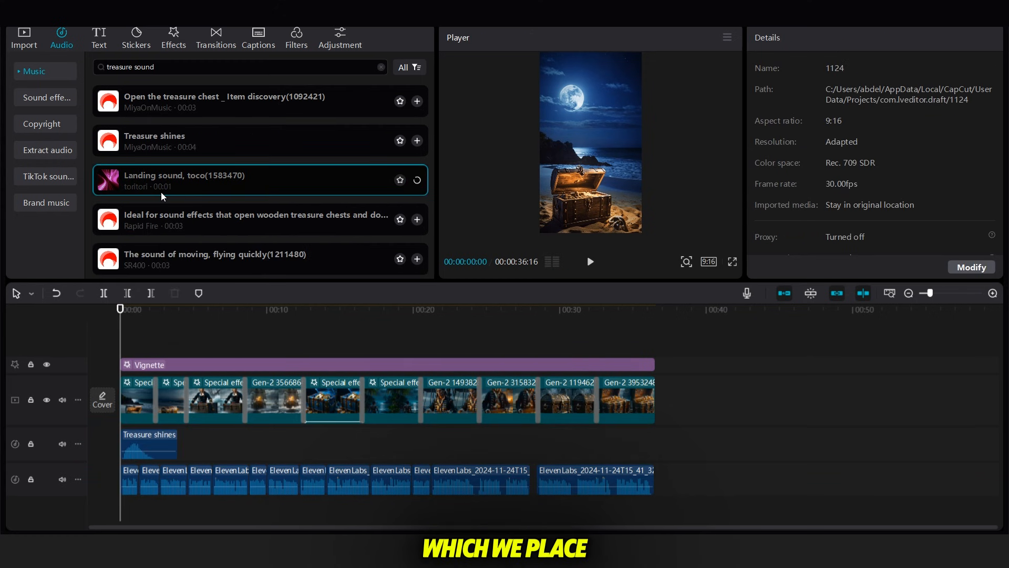
{"action": "left_click", "coordinate": [148, 453]}
{"action": "key", "text": "space"}
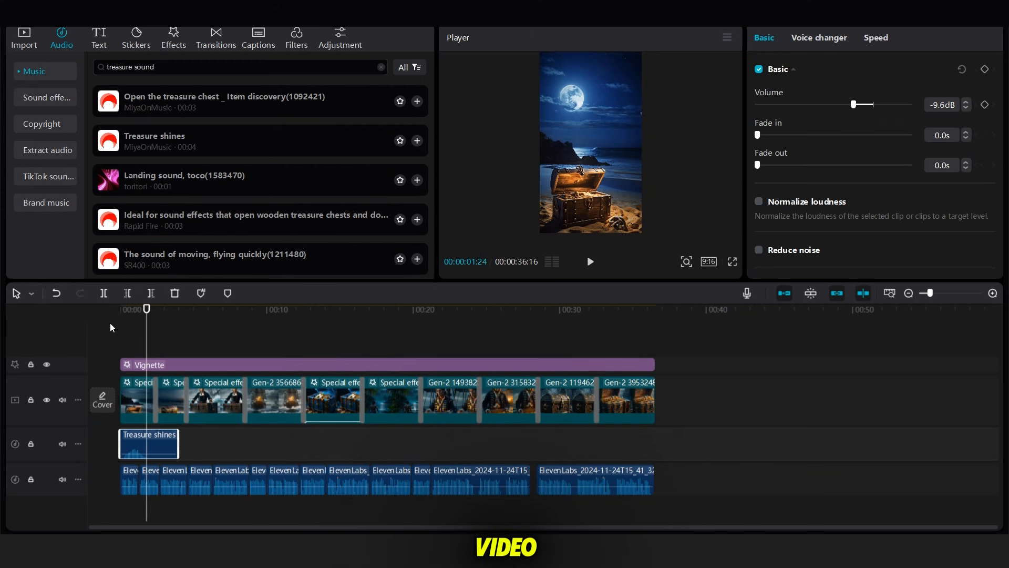
{"action": "left_click", "coordinate": [214, 127]}
{"action": "left_click", "coordinate": [212, 108]}
{"action": "left_click_drag", "start_coordinate": [196, 145], "coordinate": [152, 420]}
- Paste a copy of the Treasure shines sound at about 2 s on a separate audio track and play it back
{"action": "left_click", "coordinate": [147, 445]}
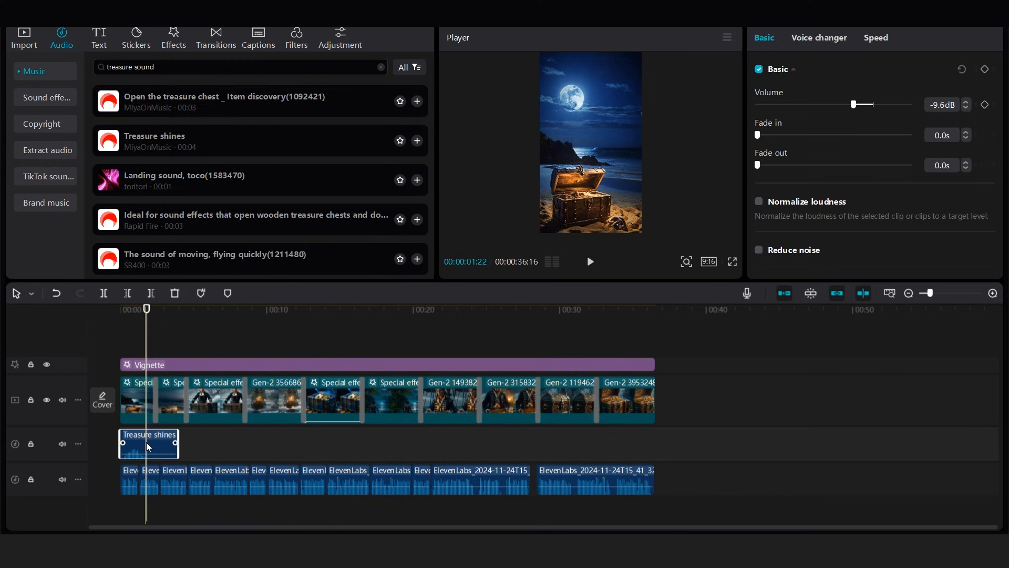
{"action": "key", "text": "ctrl+c"}
{"action": "key", "text": "ctrl+v"}
{"action": "left_click", "coordinate": [134, 493]}
{"action": "key", "text": "space"}
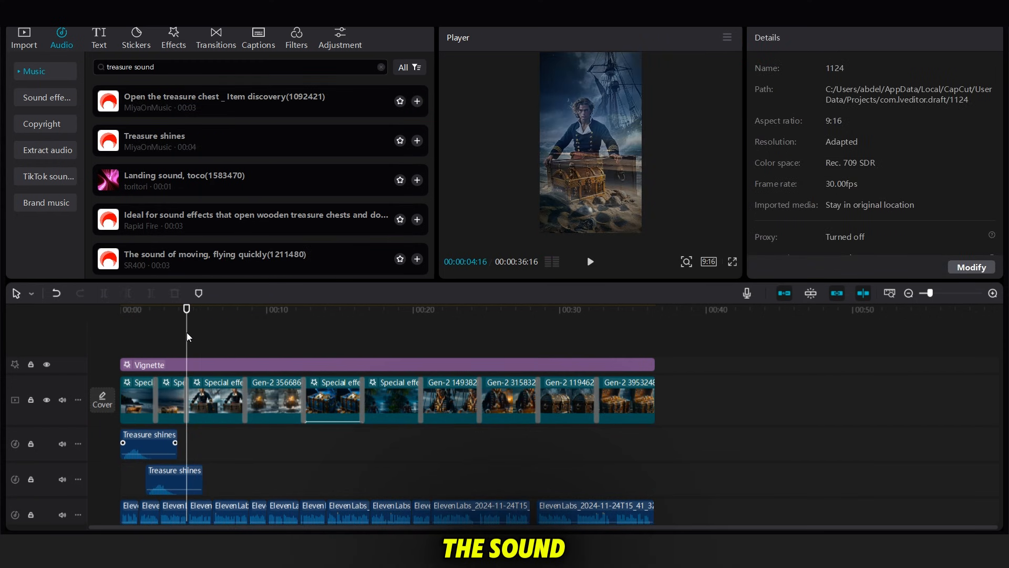
- Play back the opening and shift the second Treasure shines copy to start at about 3 s
{"action": "left_click", "coordinate": [172, 107]}
{"action": "left_click_drag", "start_coordinate": [172, 108], "coordinate": [203, 444]}
{"action": "left_click", "coordinate": [152, 345]}
{"action": "key", "text": "space"}
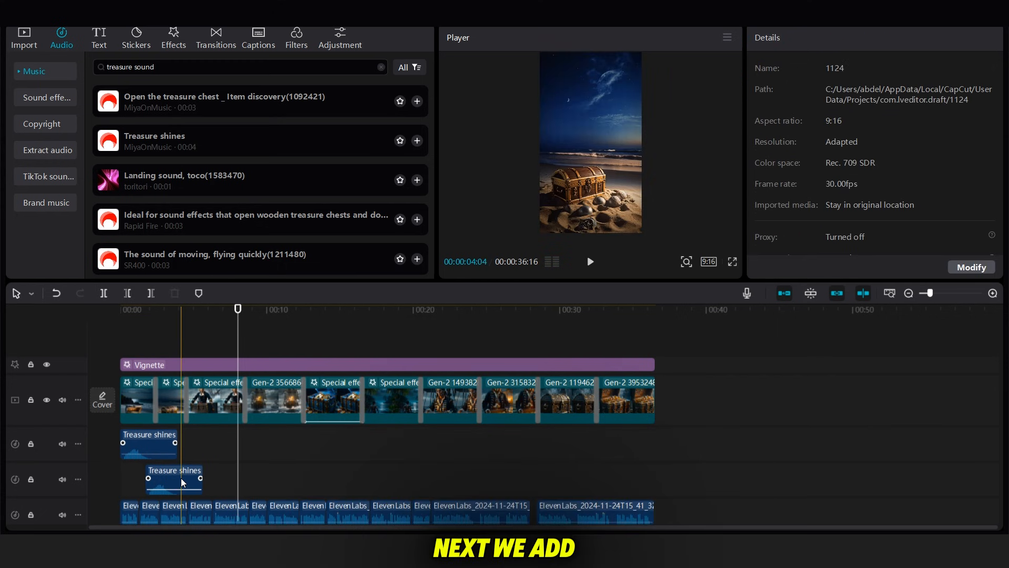
{"action": "left_click_drag", "start_coordinate": [173, 480], "coordinate": [195, 480]}
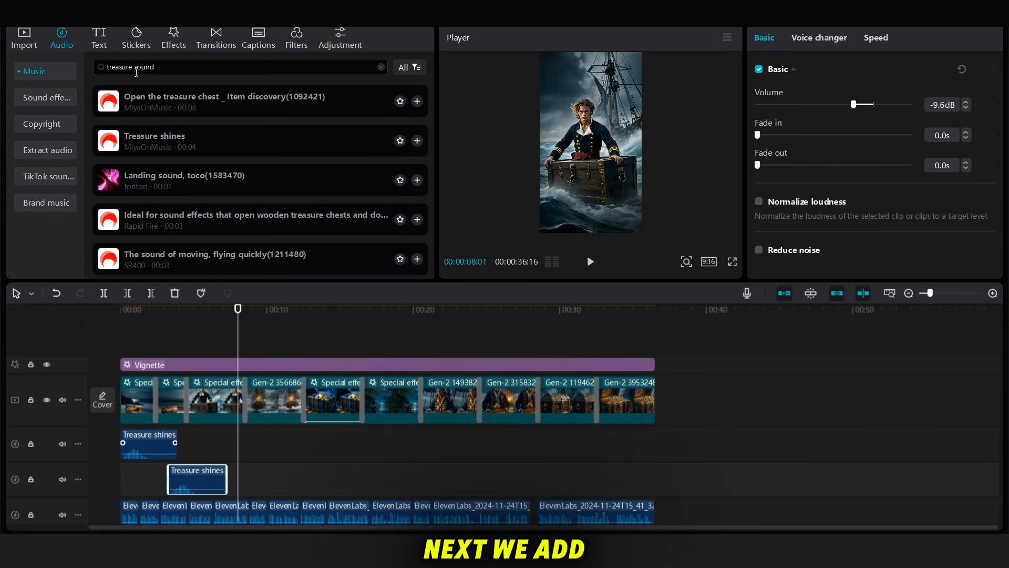
- Search the audio library for rain sound, place Rain sound (indoor, window opening) from about 4 s and play it back
{"action": "left_click_drag", "start_coordinate": [132, 67], "coordinate": [88, 78]}
{"action": "type", "text": "rain"}
{"action": "key", "text": "Return"}
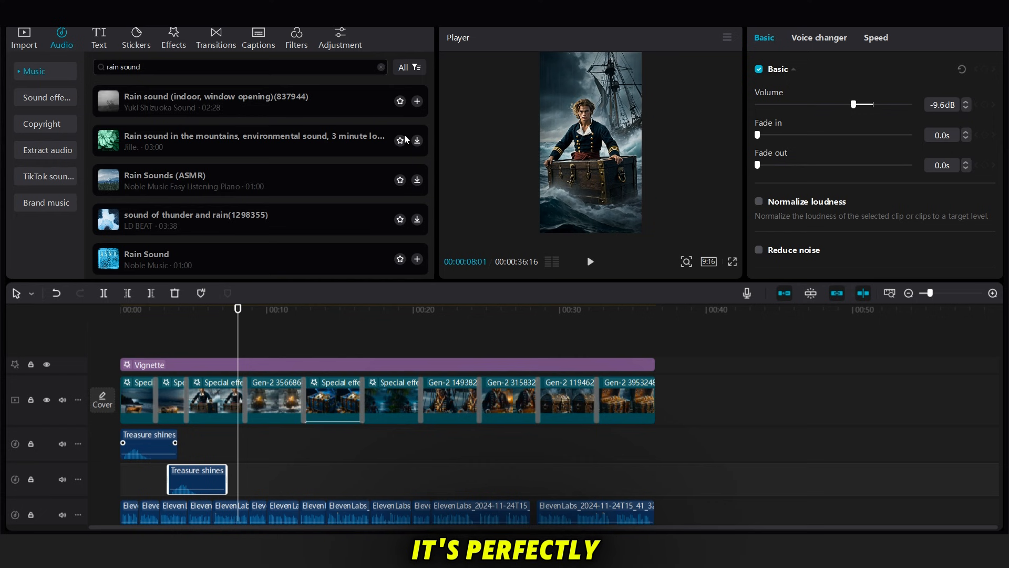
{"action": "left_click_drag", "start_coordinate": [355, 110], "coordinate": [209, 444]}
{"action": "left_click", "coordinate": [176, 337]}
{"action": "key", "text": "space"}
{"action": "left_click", "coordinate": [172, 349]}
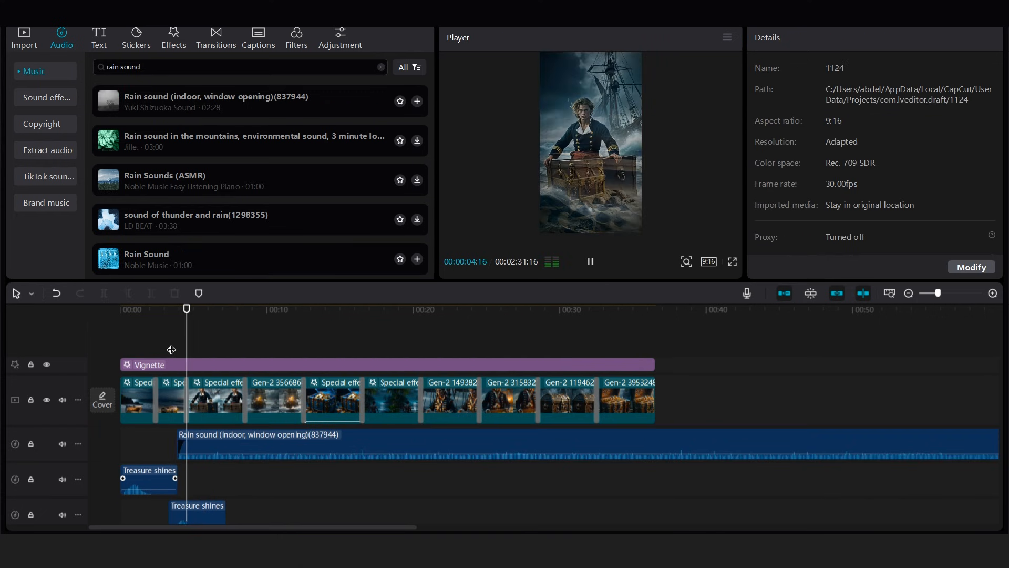
- Set the rain sound's volume to -13.2 dB with a 0.6 s fade-in and trim its end to the fifth clip's start
{"action": "left_click", "coordinate": [242, 444]}
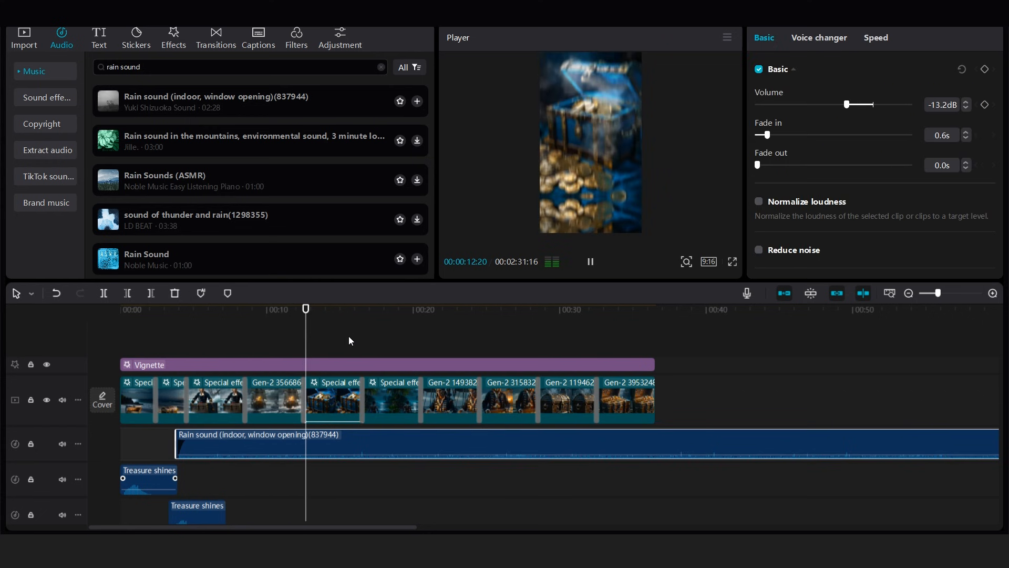
{"action": "key", "text": "space"}
{"action": "key", "text": "w"}
- Search for sea sound, add White Noise: Sleeping Sea Sound above the rain track and set its volume to -14.0 dB
{"action": "double_click", "coordinate": [113, 67]}
{"action": "type", "text": "sea"}
{"action": "key", "text": "Return"}
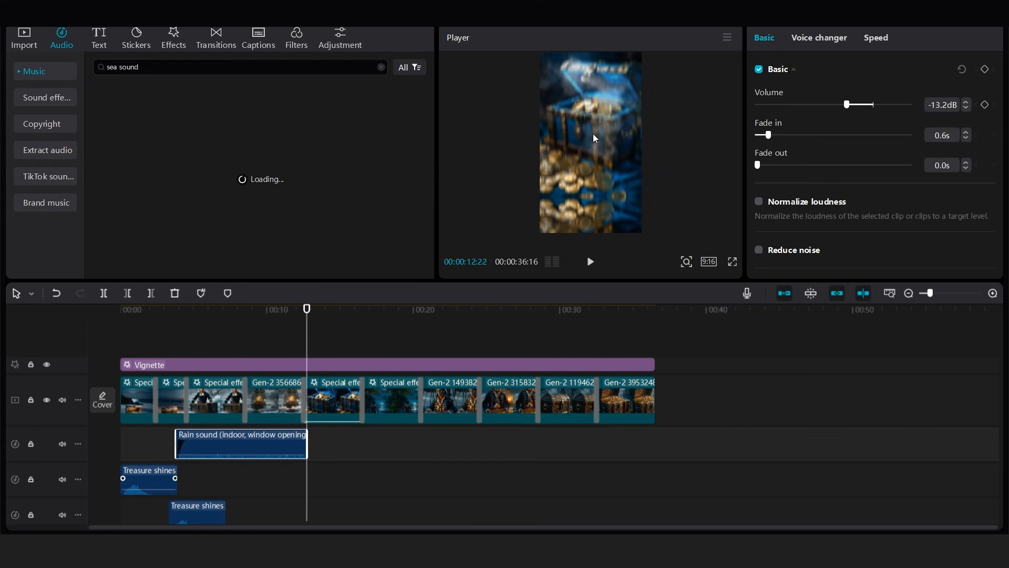
{"action": "left_click", "coordinate": [279, 113]}
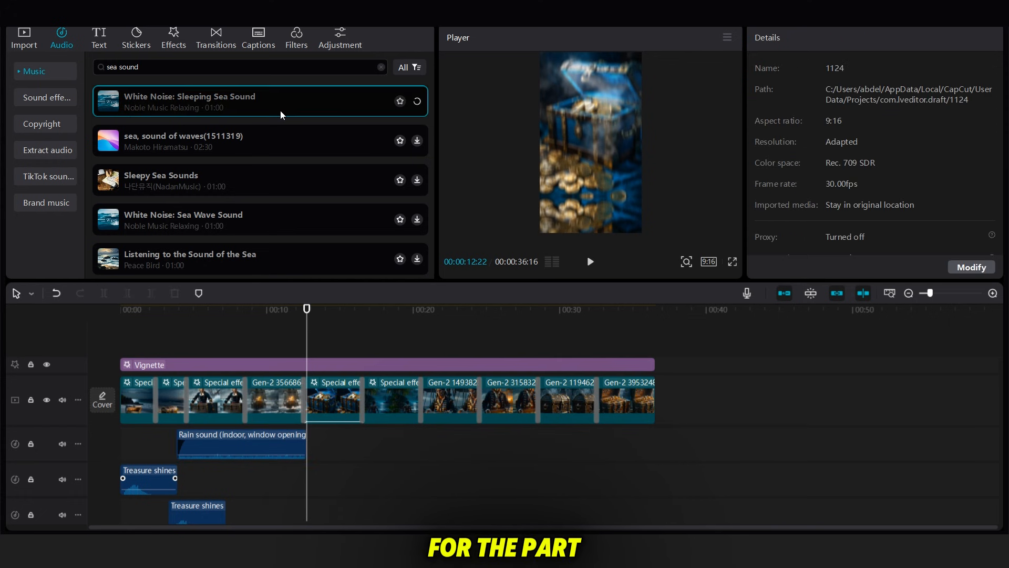
{"action": "left_click_drag", "start_coordinate": [279, 113], "coordinate": [194, 445]}
{"action": "left_click_drag", "start_coordinate": [872, 105], "coordinate": [845, 105]}
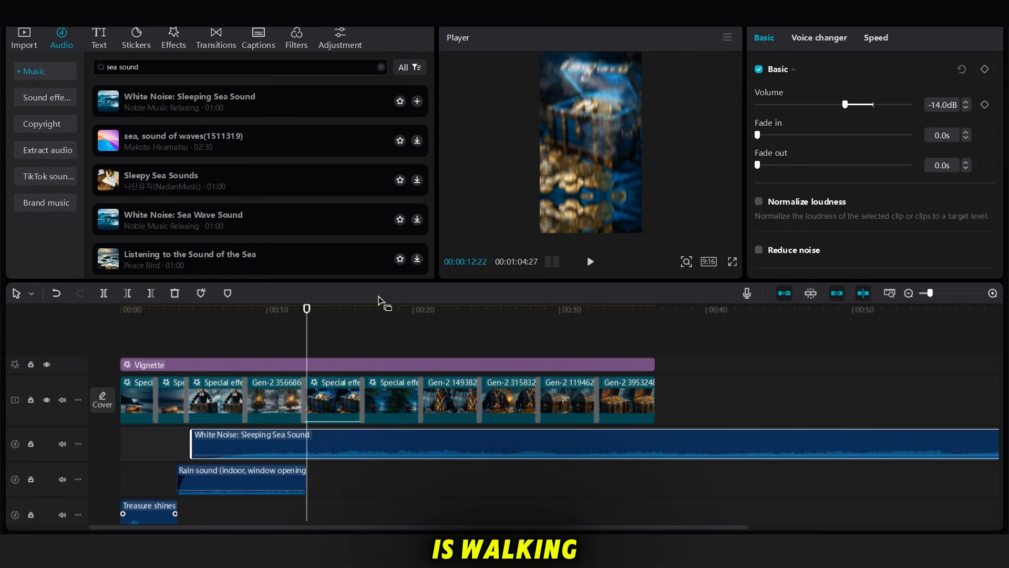
- Align the sea sound with the timeline start, give it a 0.6 s fade-in, lower it to -19.5 dB and play back
{"action": "left_click_drag", "start_coordinate": [319, 445], "coordinate": [243, 444]}
{"action": "left_click", "coordinate": [145, 332]}
{"action": "left_click", "coordinate": [221, 444]}
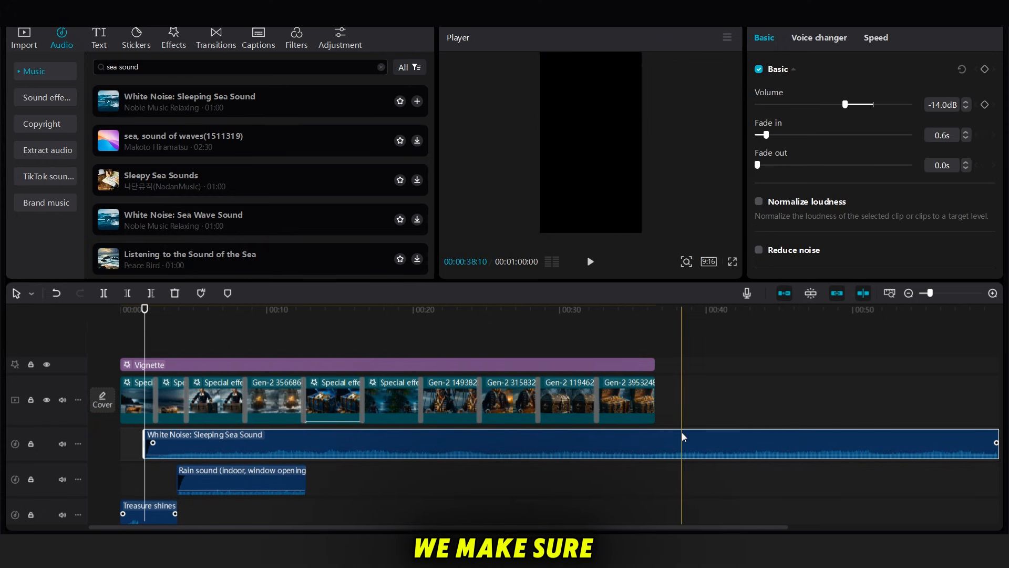
{"action": "left_click_drag", "start_coordinate": [684, 436], "coordinate": [659, 437]}
{"action": "left_click_drag", "start_coordinate": [845, 105], "coordinate": [835, 104]}
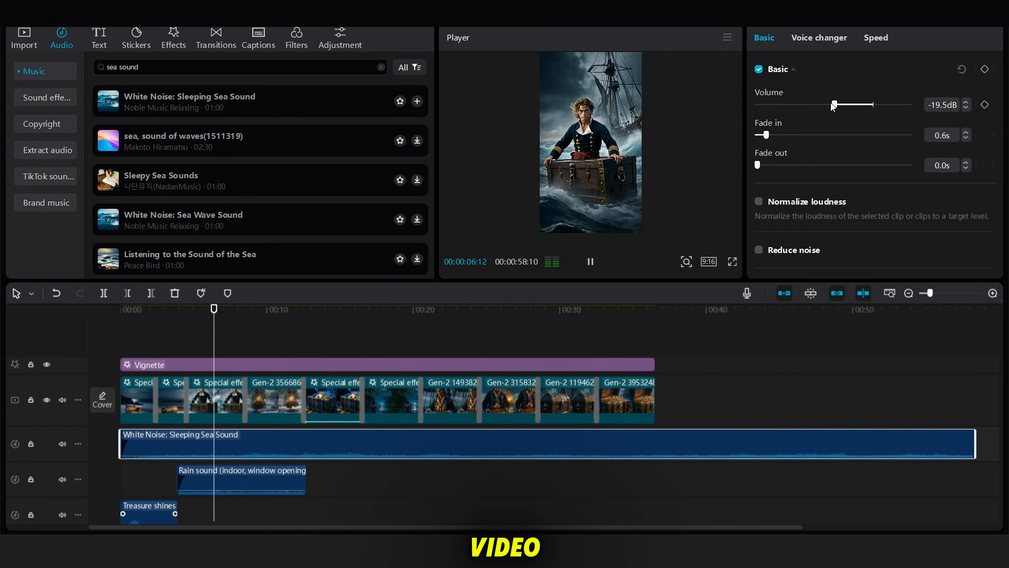
{"action": "left_click", "coordinate": [221, 479]}
{"action": "key", "text": "space"}
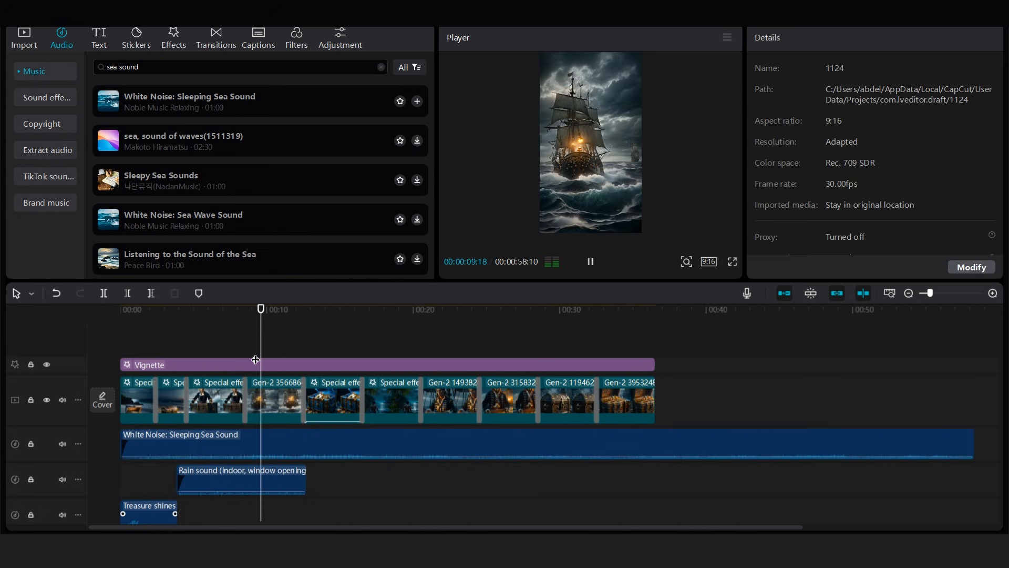
- Paste another Treasure shines sound under the fifth clip and play it back
{"action": "key", "text": "ctrl+v"}
{"action": "key", "text": "space"}
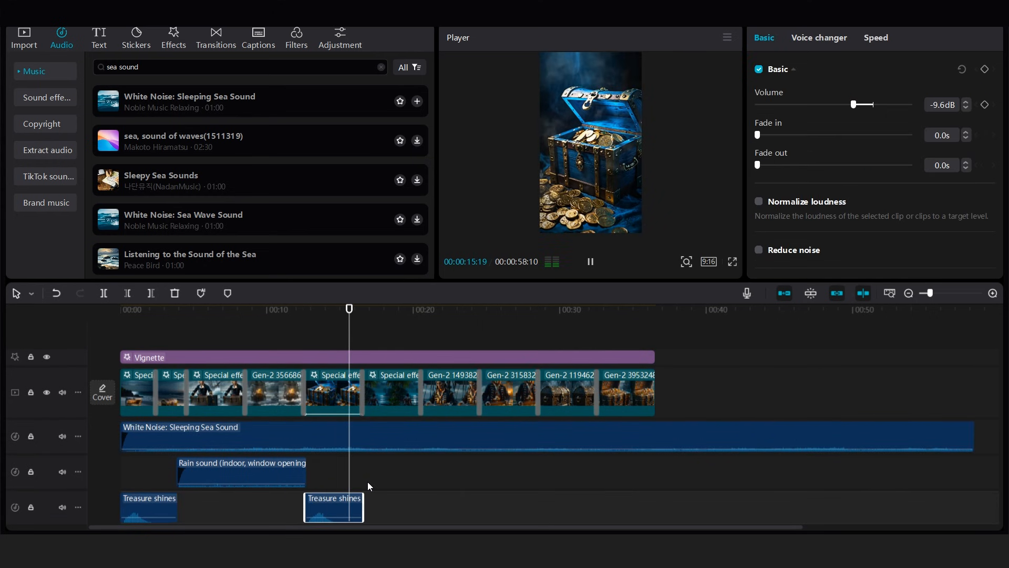
{"action": "key", "text": "space"}
- Clear the audio search and trim the sea sound's end to 15:10, within the fifth clip
{"action": "left_click", "coordinate": [381, 67]}
{"action": "left_click", "coordinate": [345, 332]}
{"action": "left_click", "coordinate": [349, 440]}
{"action": "key", "text": "w"}
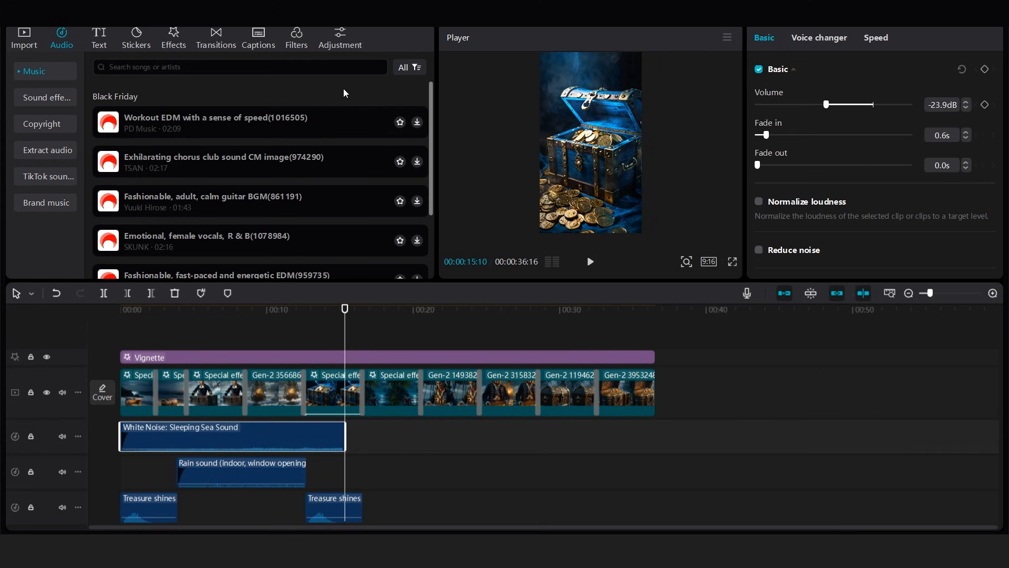
- Search for walk sound and place Sound of walking with leather shoes on a new track from about 16 s
{"action": "left_click", "coordinate": [343, 67]}
{"action": "type", "text": "walk"}
{"action": "key", "text": "Return"}
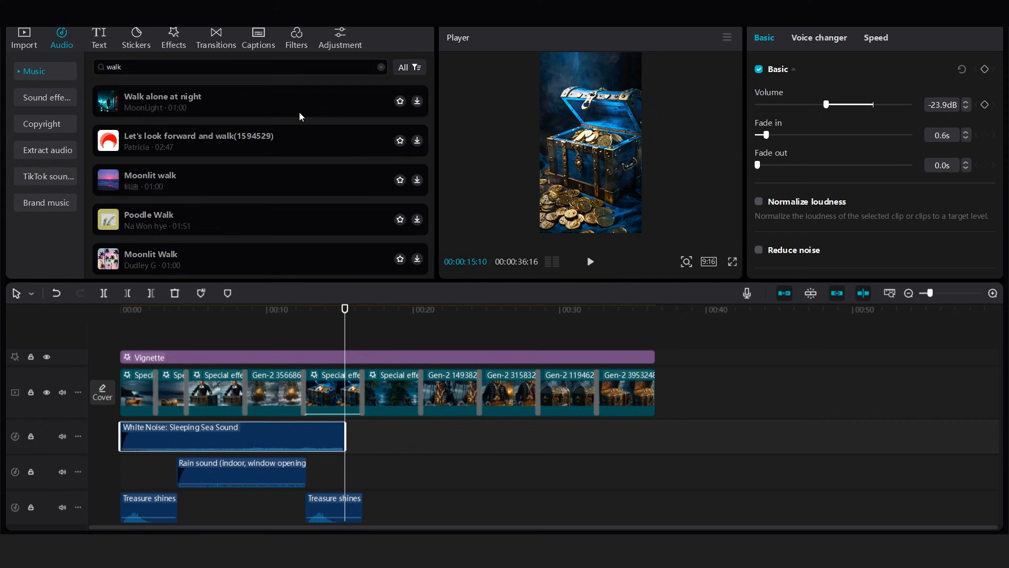
{"action": "left_click", "coordinate": [299, 112]}
{"action": "left_click", "coordinate": [263, 66]}
{"action": "type", "text": "sound"}
{"action": "key", "text": "Return"}
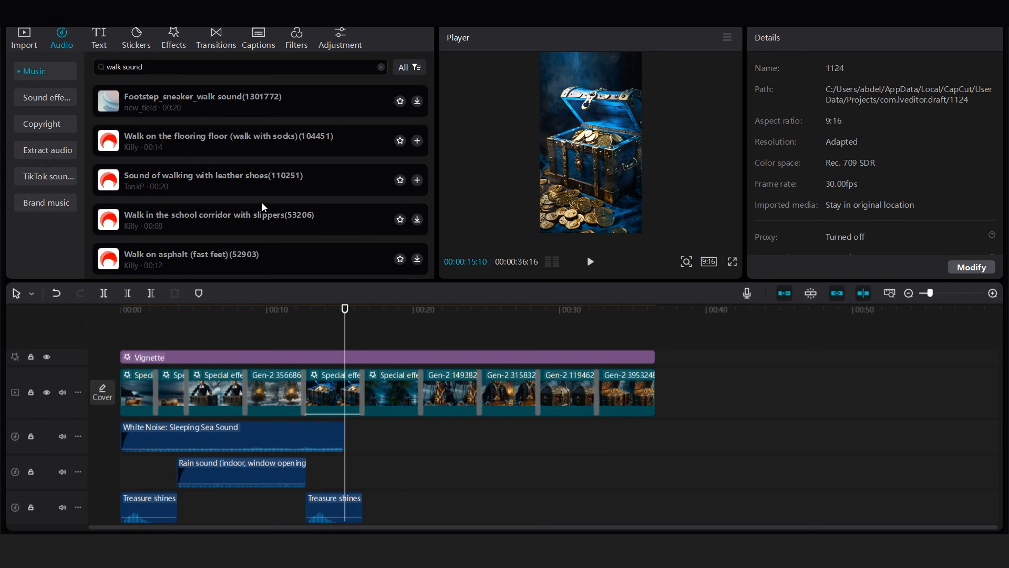
{"action": "left_click", "coordinate": [266, 210]}
{"action": "left_click_drag", "start_coordinate": [307, 174], "coordinate": [357, 436]}
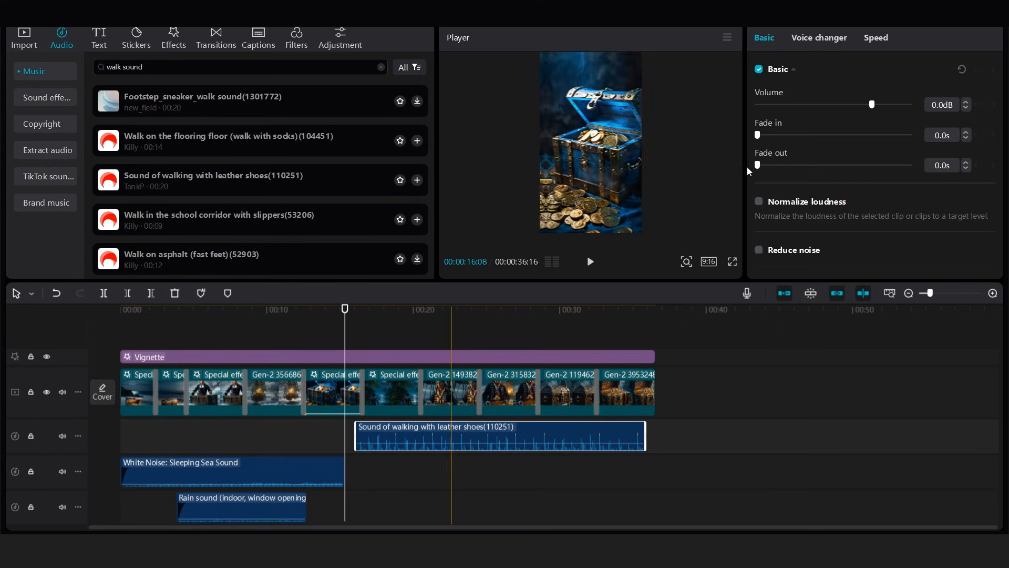
- Play back the walking sound and extend the sea sound to about 36 s, near the video's end
{"action": "key", "text": "space"}
{"action": "left_click", "coordinate": [331, 473]}
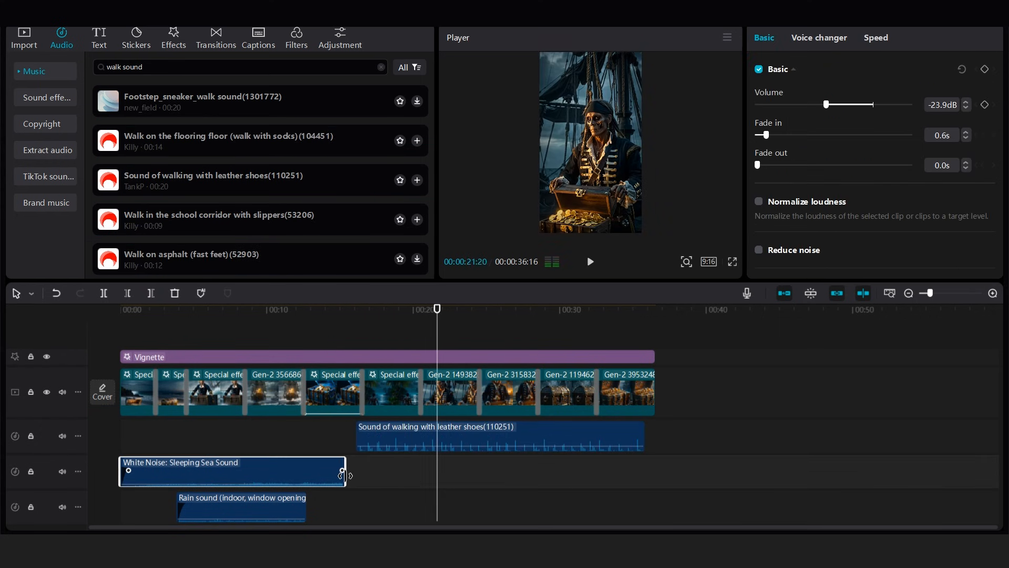
{"action": "left_click_drag", "start_coordinate": [343, 471], "coordinate": [648, 471]}
- Trim the walking sound's end to 20:11, where the sixth clip ends, and check the rest of the video
{"action": "left_click", "coordinate": [341, 437]}
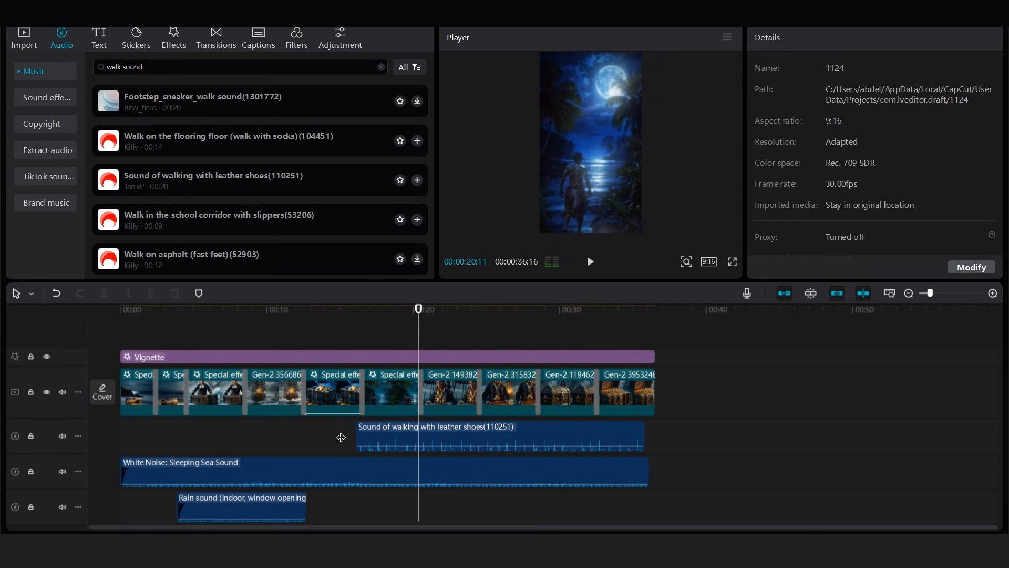
{"action": "left_click", "coordinate": [378, 437]}
{"action": "key", "text": "w"}
{"action": "left_click", "coordinate": [531, 342]}
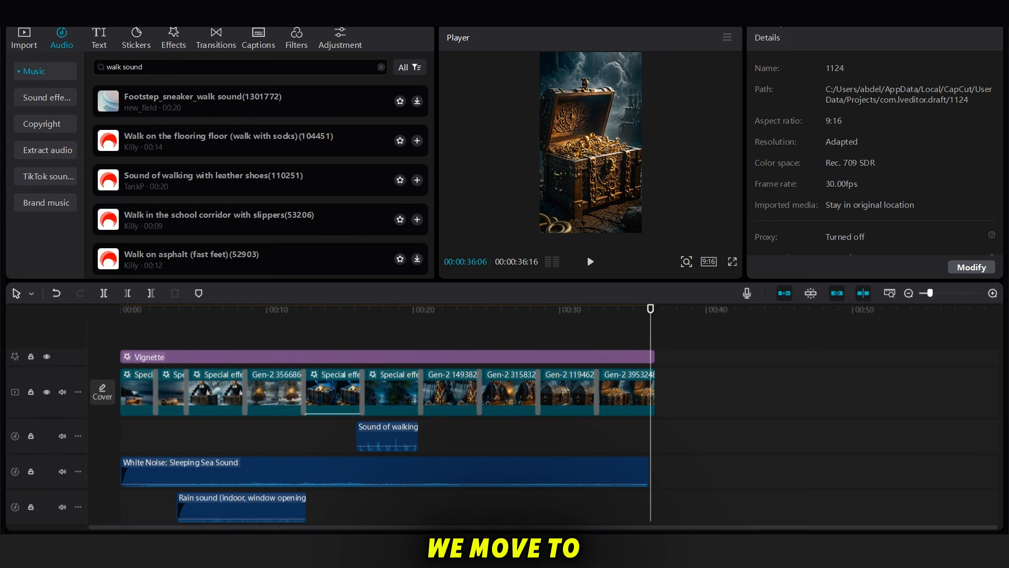
- Generate automatic captions for the voice-over with English as the spoken language
{"action": "left_click", "coordinate": [99, 47]}
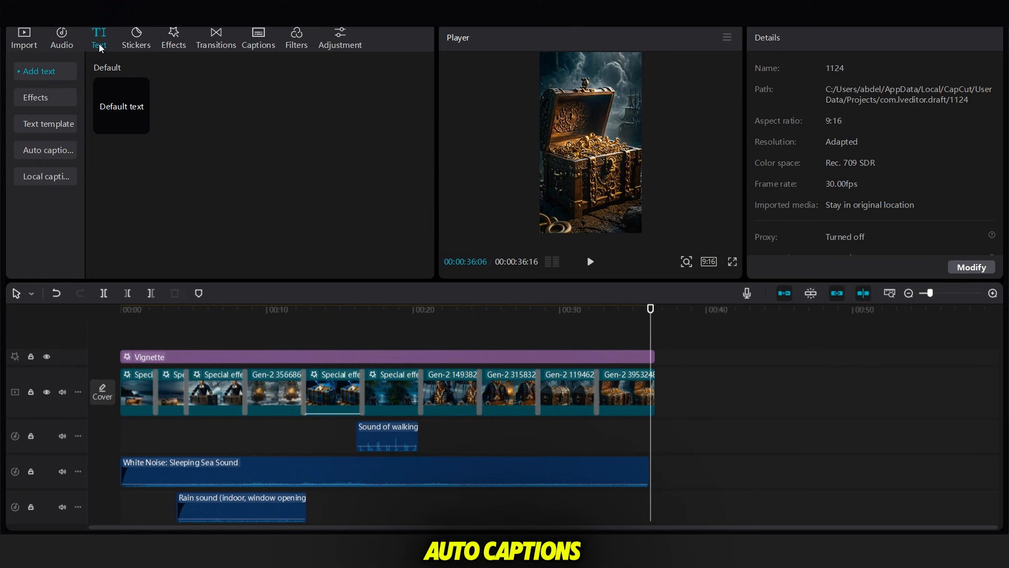
{"action": "left_click", "coordinate": [62, 150]}
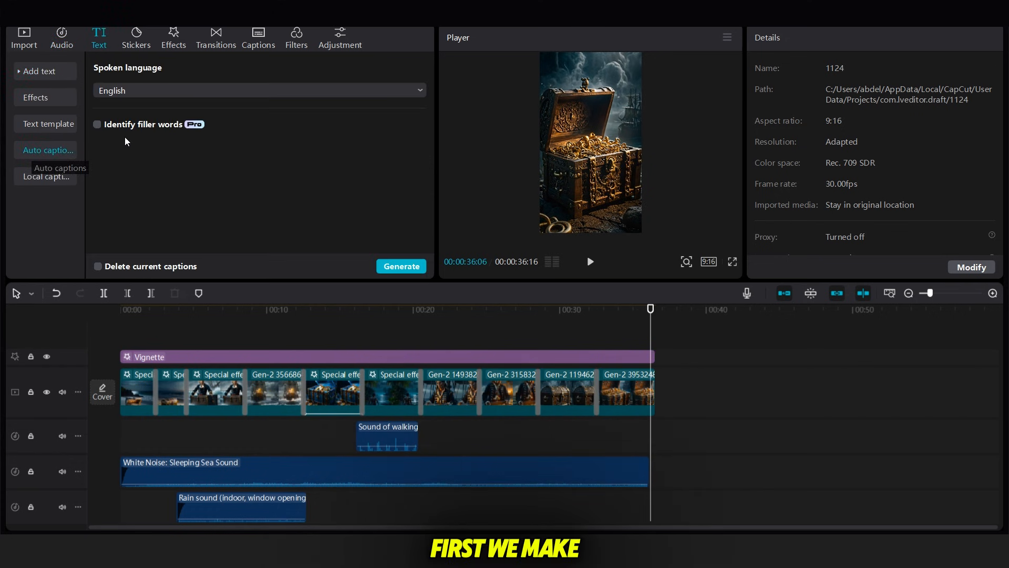
{"action": "left_click", "coordinate": [383, 265]}
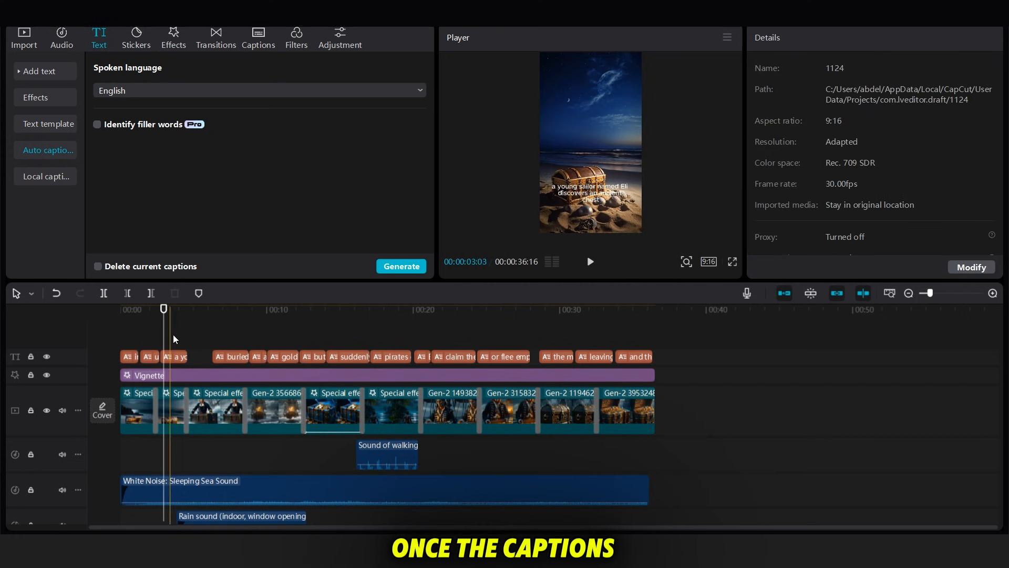
- Apply the two-line text template with the green and white "The quick brown fox" preview to all captions
{"action": "left_click", "coordinate": [185, 356]}
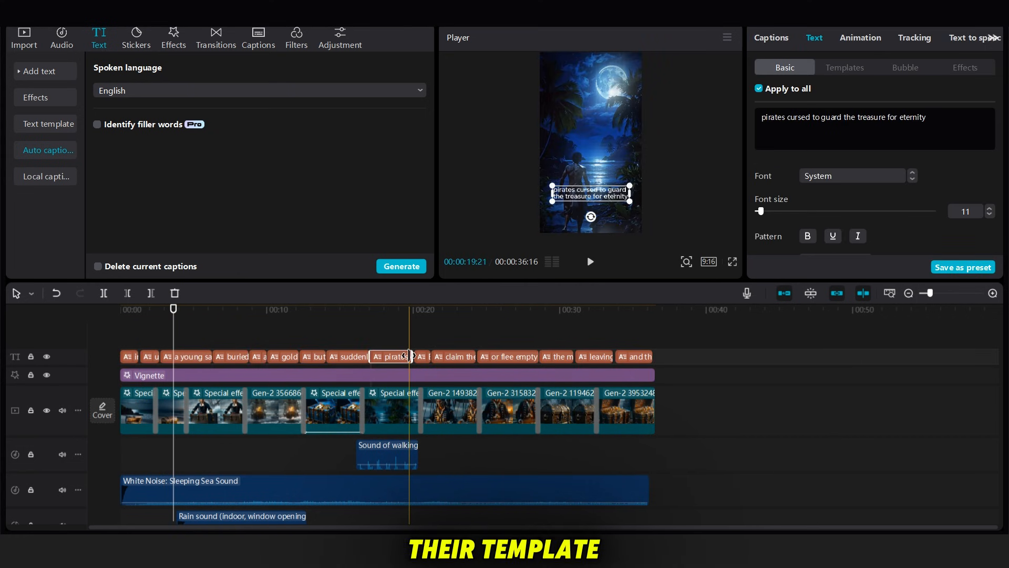
{"action": "left_click", "coordinate": [395, 346]}
{"action": "left_click", "coordinate": [133, 358]}
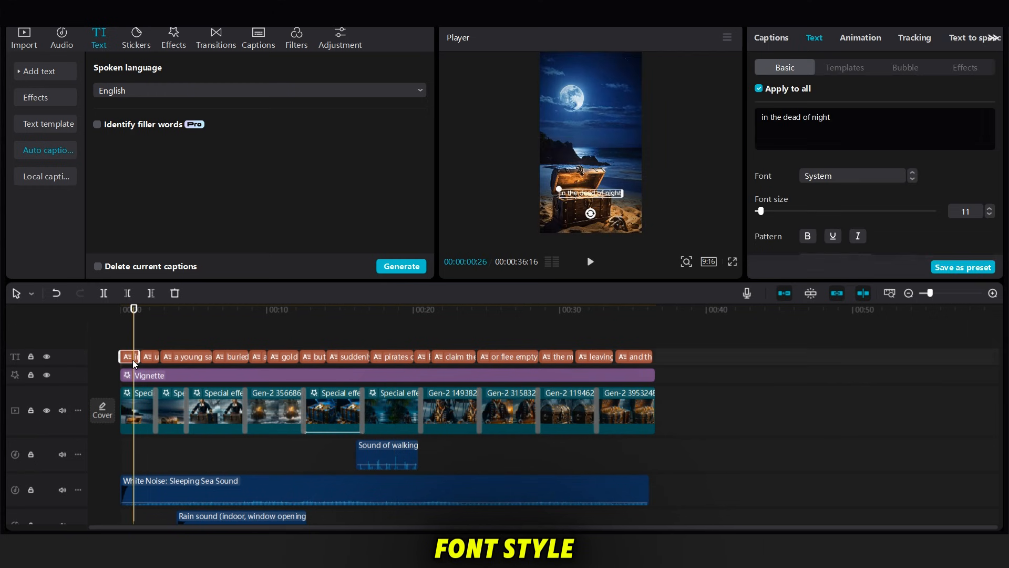
{"action": "left_click", "coordinate": [845, 70]}
{"action": "scroll", "coordinate": [998, 189], "scroll_direction": "down", "scroll_amount": 5}
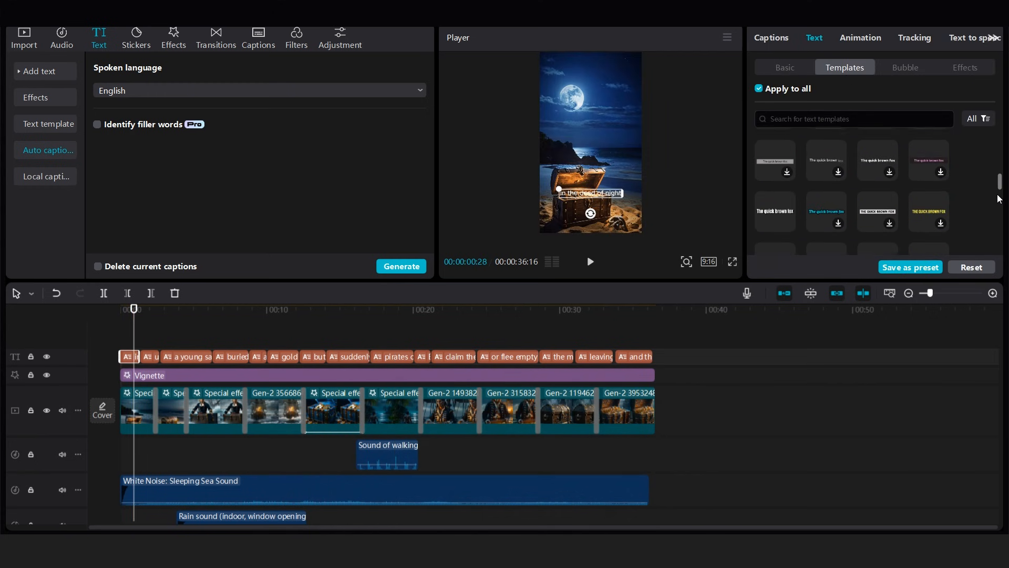
{"action": "scroll", "coordinate": [999, 194], "scroll_direction": "up", "scroll_amount": 5}
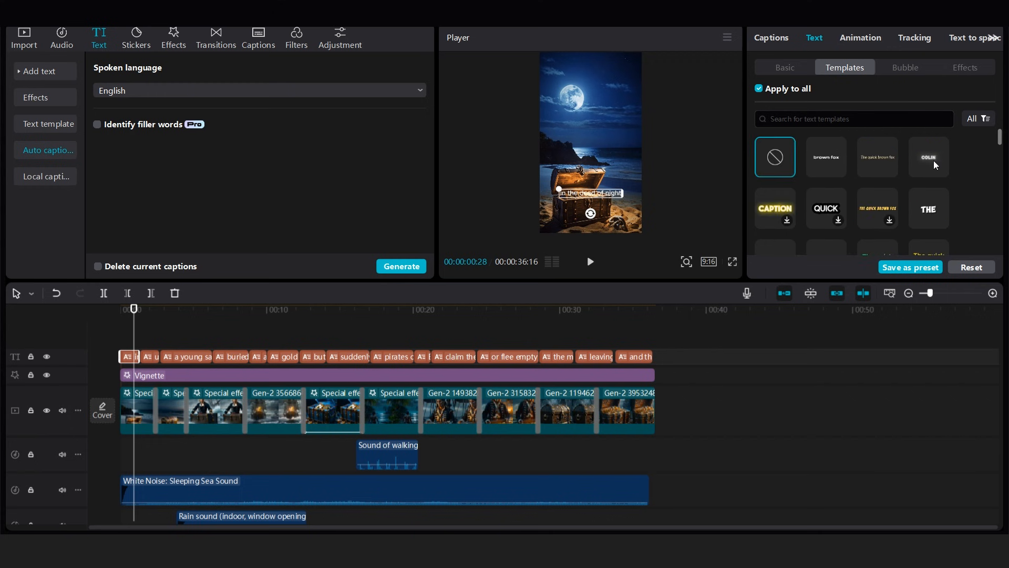
{"action": "left_click", "coordinate": [933, 160]}
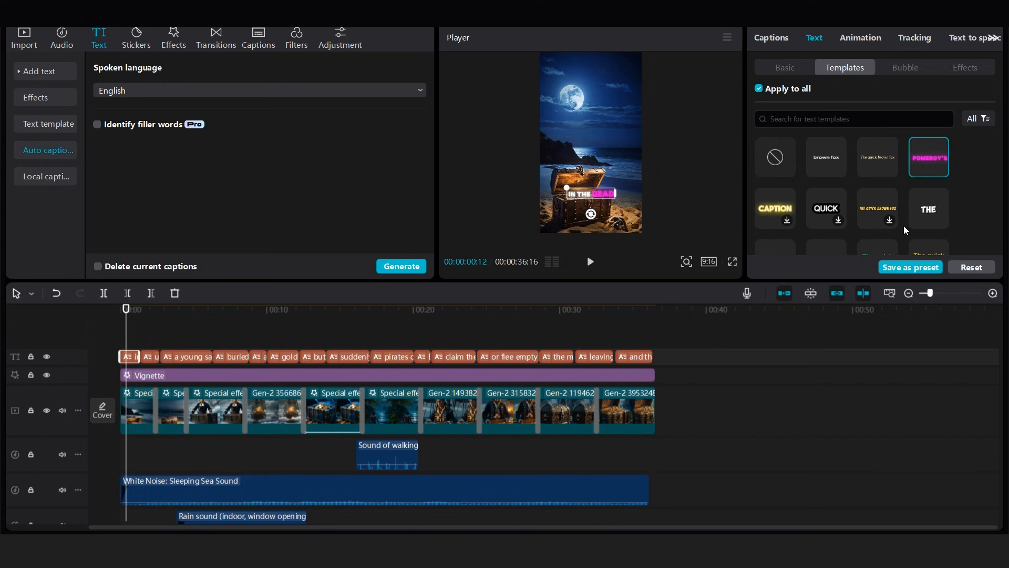
{"action": "left_click_drag", "start_coordinate": [1000, 146], "coordinate": [976, 162]}
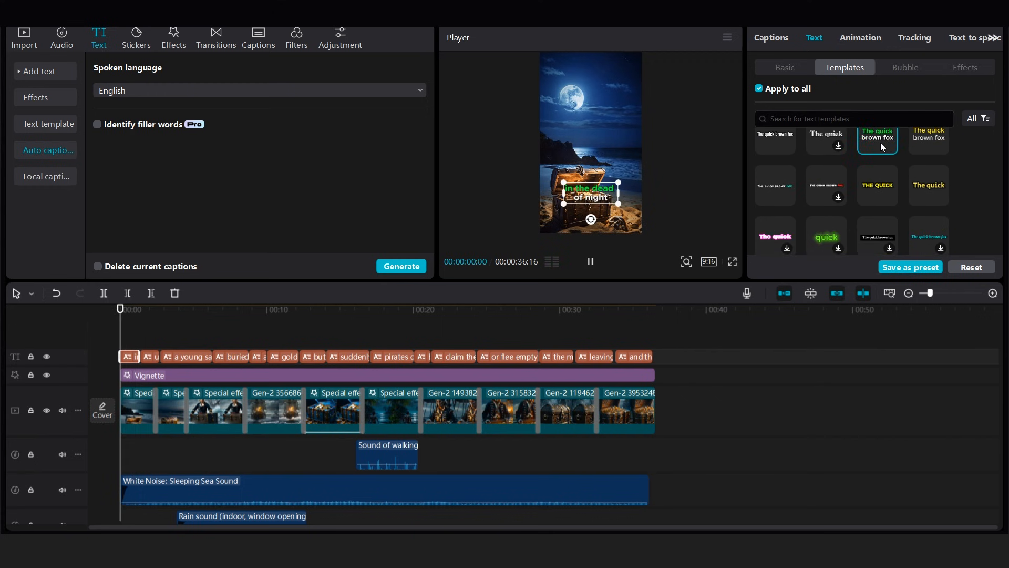
- Set the font of all captions to ZY Trend and move them up to about the middle of the frame
{"action": "left_click", "coordinate": [784, 67]}
{"action": "left_click", "coordinate": [894, 176]}
{"action": "scroll", "coordinate": [913, 141], "scroll_direction": "up", "scroll_amount": 2}
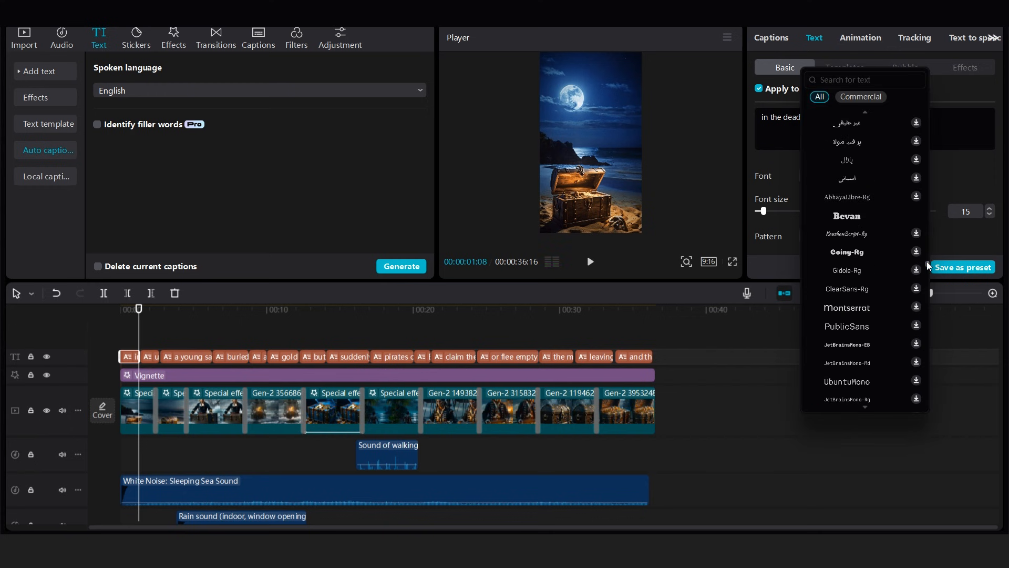
{"action": "scroll", "coordinate": [920, 126], "scroll_direction": "up", "scroll_amount": 3}
{"action": "left_click", "coordinate": [890, 125]}
{"action": "left_click", "coordinate": [229, 335]}
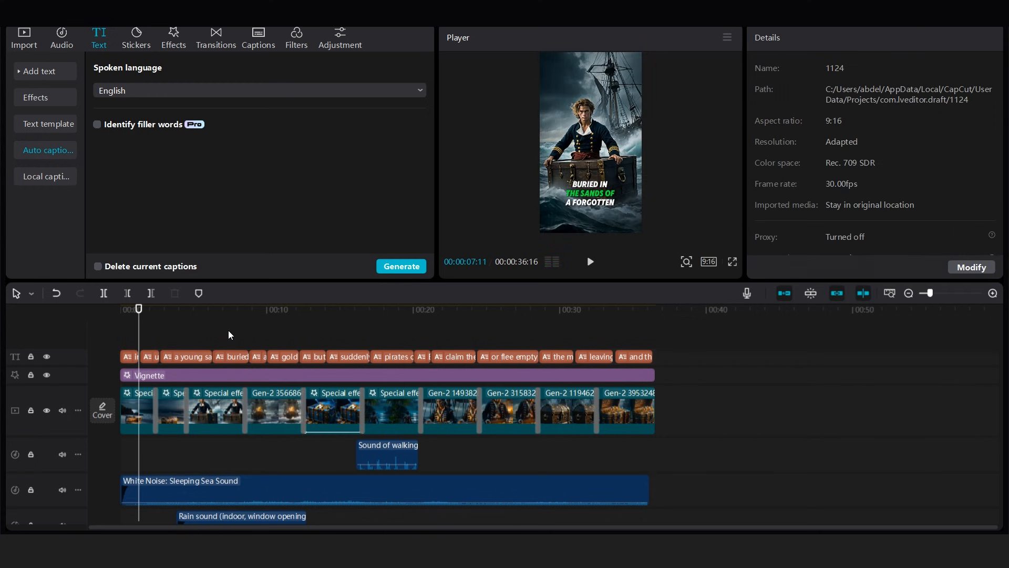
{"action": "left_click_drag", "start_coordinate": [600, 194], "coordinate": [601, 162]}
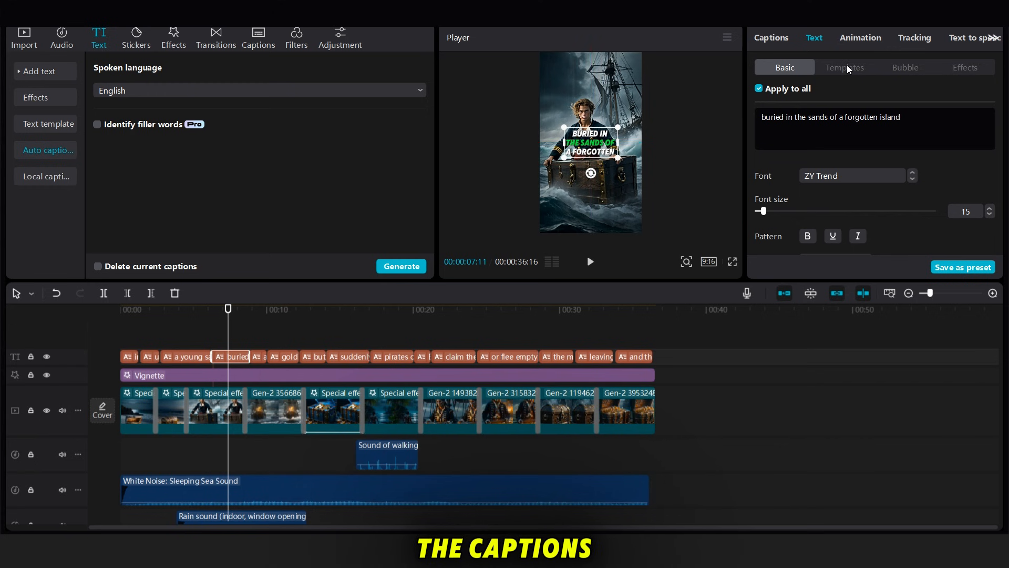
- Turn on a black glow for all captions and set its range to 60
{"action": "scroll", "coordinate": [834, 197], "scroll_direction": "down", "scroll_amount": 10}
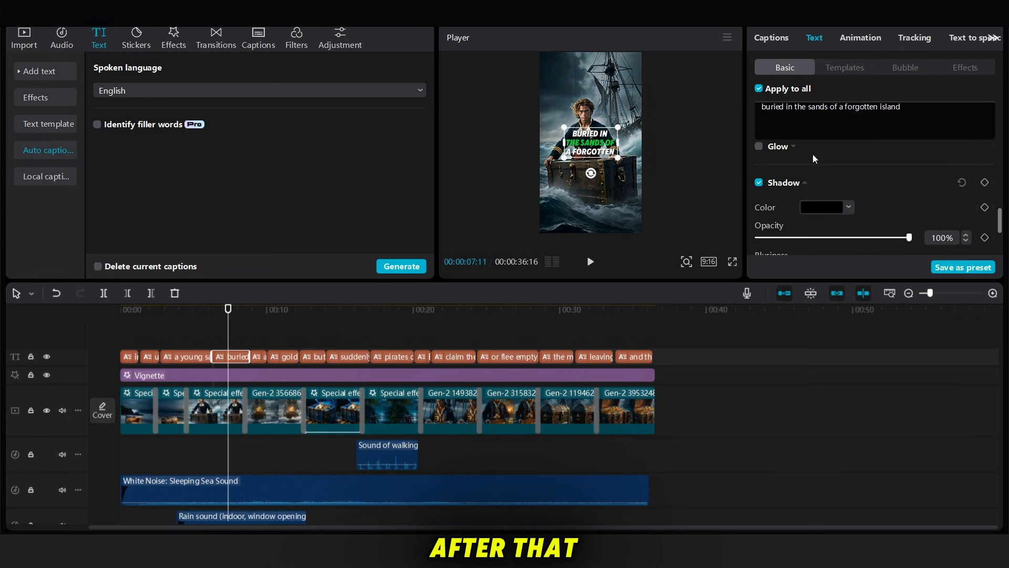
{"action": "left_click", "coordinate": [813, 227]}
{"action": "left_click", "coordinate": [862, 331]}
{"action": "left_click", "coordinate": [873, 197]}
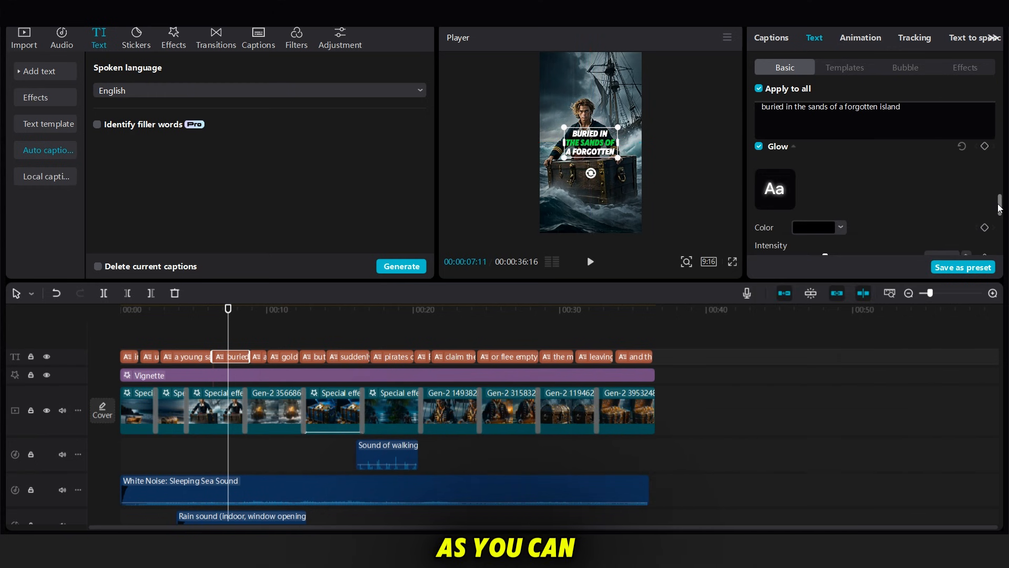
{"action": "scroll", "coordinate": [825, 210], "scroll_direction": "down", "scroll_amount": 2}
{"action": "left_click_drag", "start_coordinate": [811, 222], "coordinate": [843, 222]}
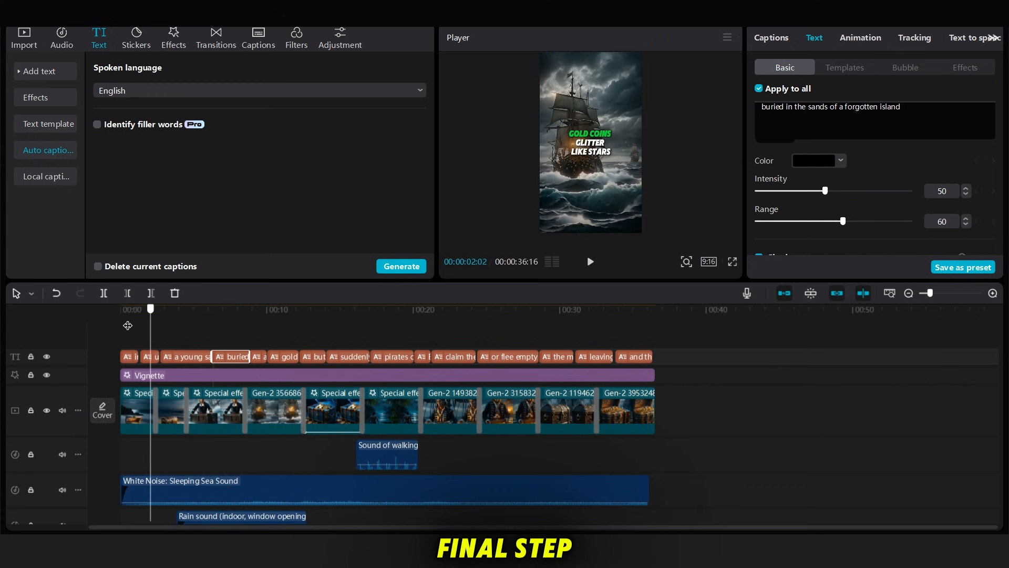
- Check the styled captions over the first clip and return to the start of the video
{"action": "left_click", "coordinate": [106, 331]}
{"action": "left_click", "coordinate": [134, 332]}
{"action": "left_click", "coordinate": [65, 336]}
{"action": "left_click", "coordinate": [123, 352]}
{"action": "left_click", "coordinate": [136, 336]}
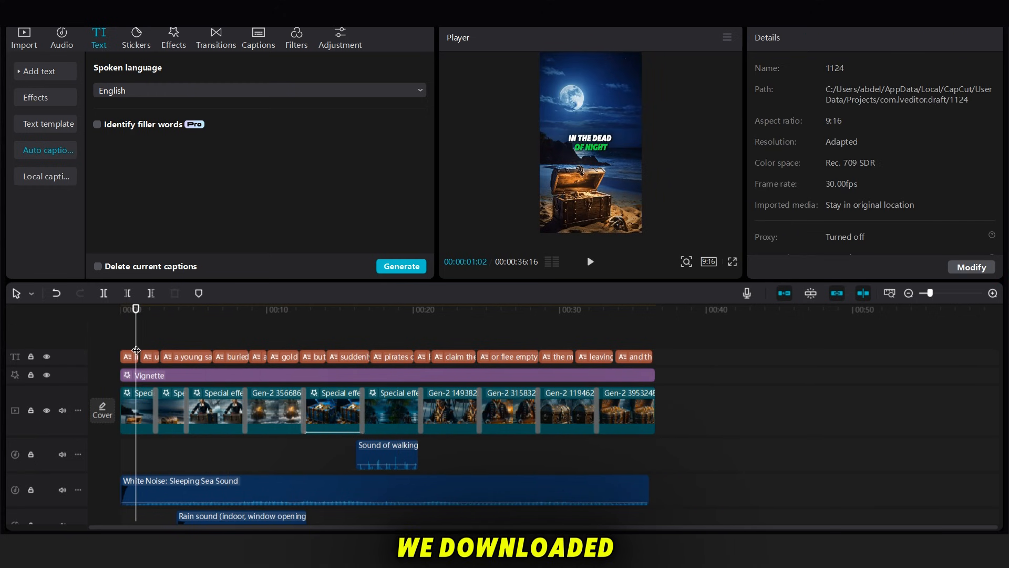
{"action": "left_click_drag", "start_coordinate": [139, 354], "coordinate": [147, 354]}
{"action": "left_click", "coordinate": [108, 345]}
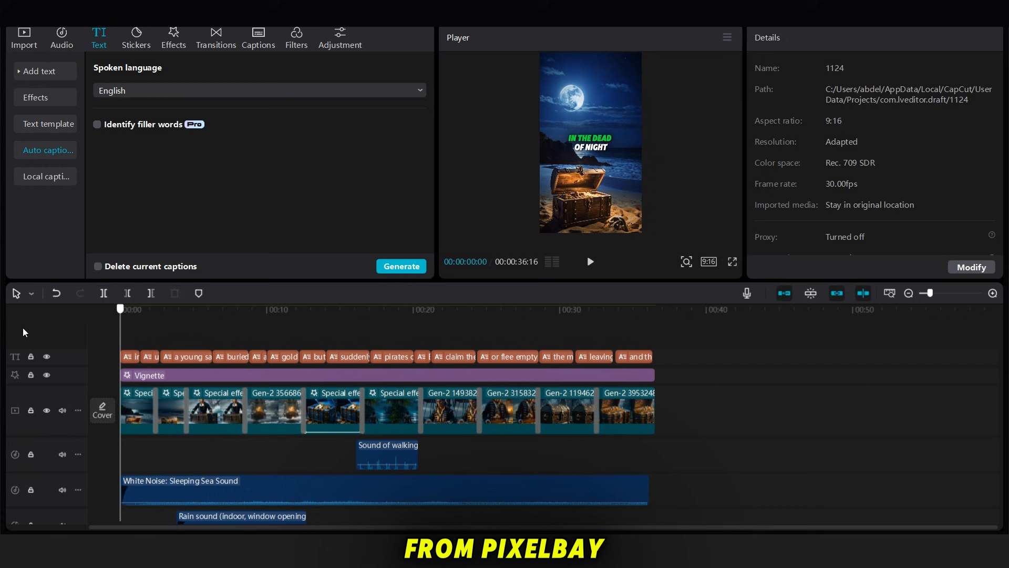
- Place brahms-lullaby-14236.mp3 on a new audio track from the start of the video and play it
{"action": "left_click", "coordinate": [35, 42]}
{"action": "left_click_drag", "start_coordinate": [133, 143], "coordinate": [119, 334]}
{"action": "key", "text": "space"}
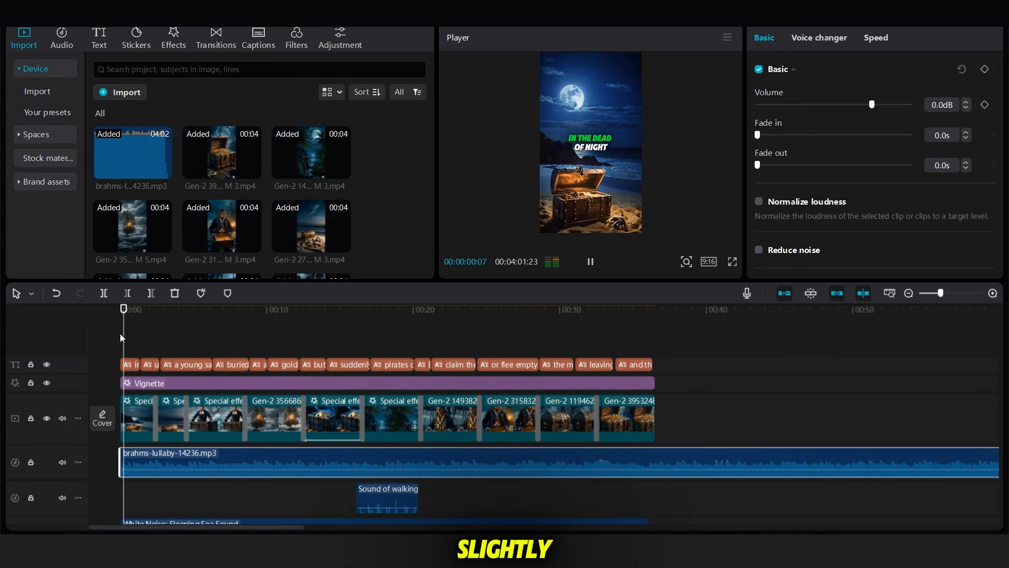
- Lower the lullaby music's volume and play back the opening to judge it against the narration
{"action": "left_click_drag", "start_coordinate": [872, 104], "coordinate": [838, 105]}
{"action": "left_click", "coordinate": [66, 334]}
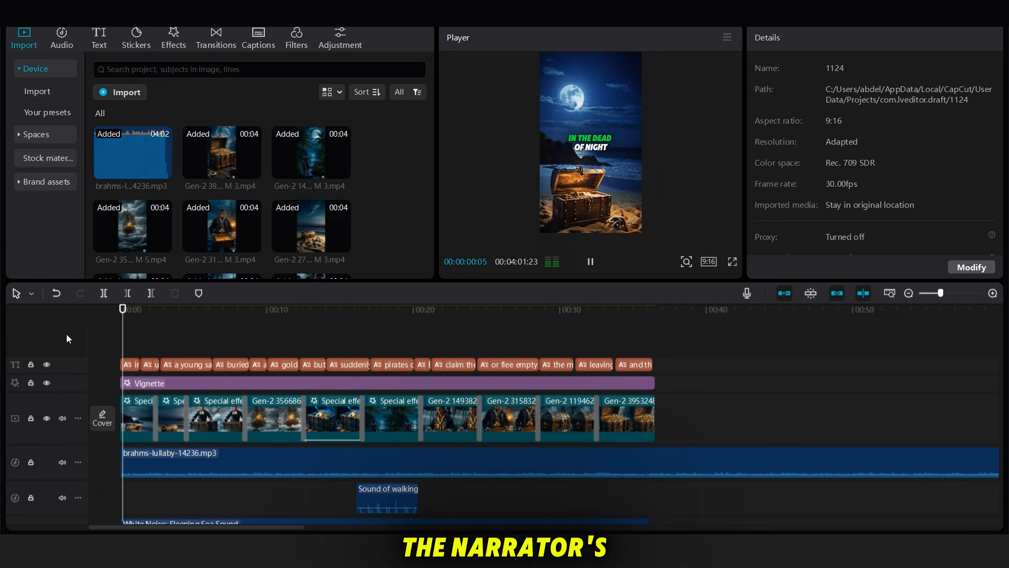
{"action": "key", "text": "space"}
- Paste a copy of the Buon whoosh sound at 32:10, on the last transition
{"action": "scroll", "coordinate": [1001, 447], "scroll_direction": "down", "scroll_amount": 3}
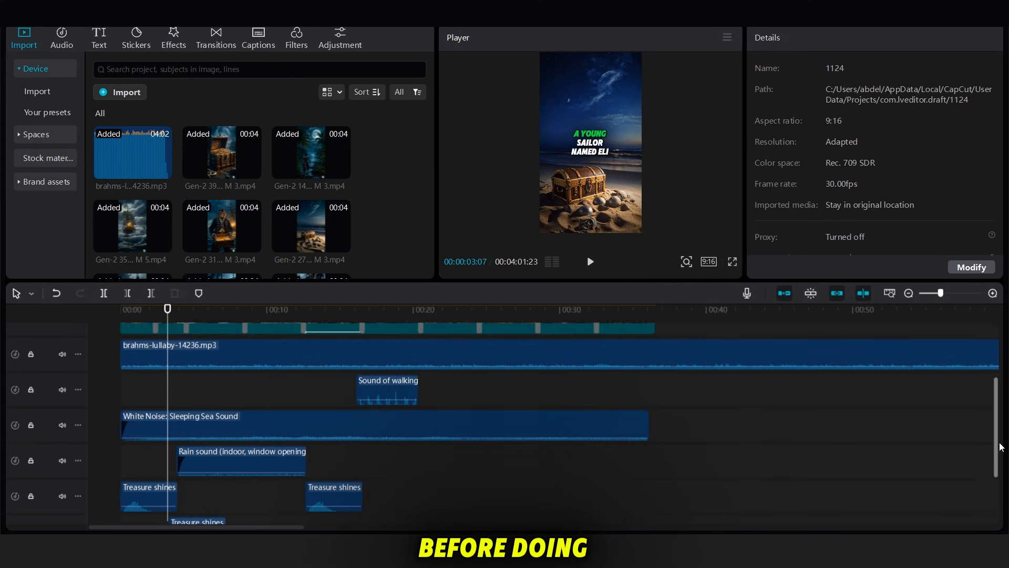
{"action": "scroll", "coordinate": [1000, 447], "scroll_direction": "down", "scroll_amount": 2}
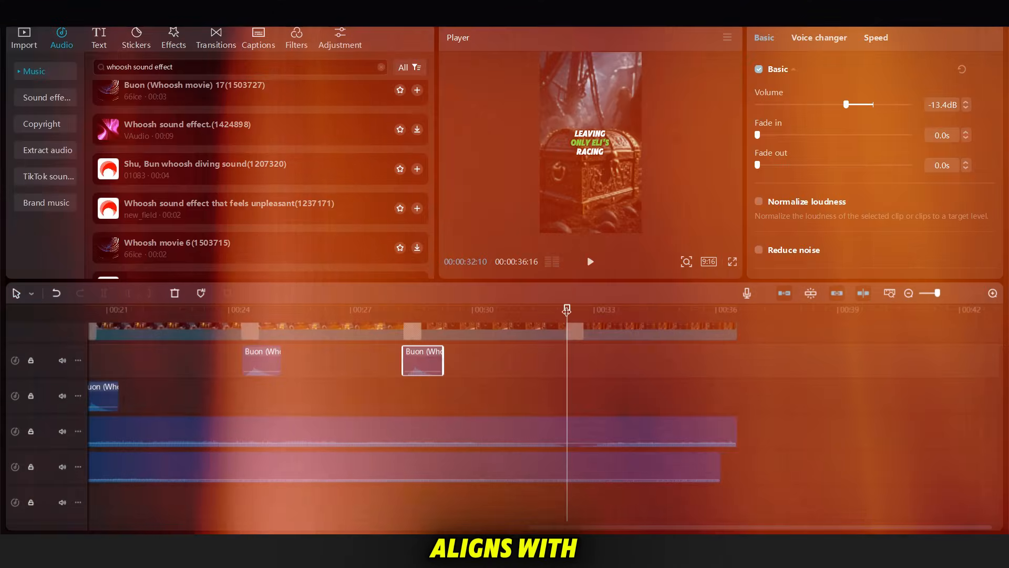
{"action": "key", "text": "ctrl+v"}
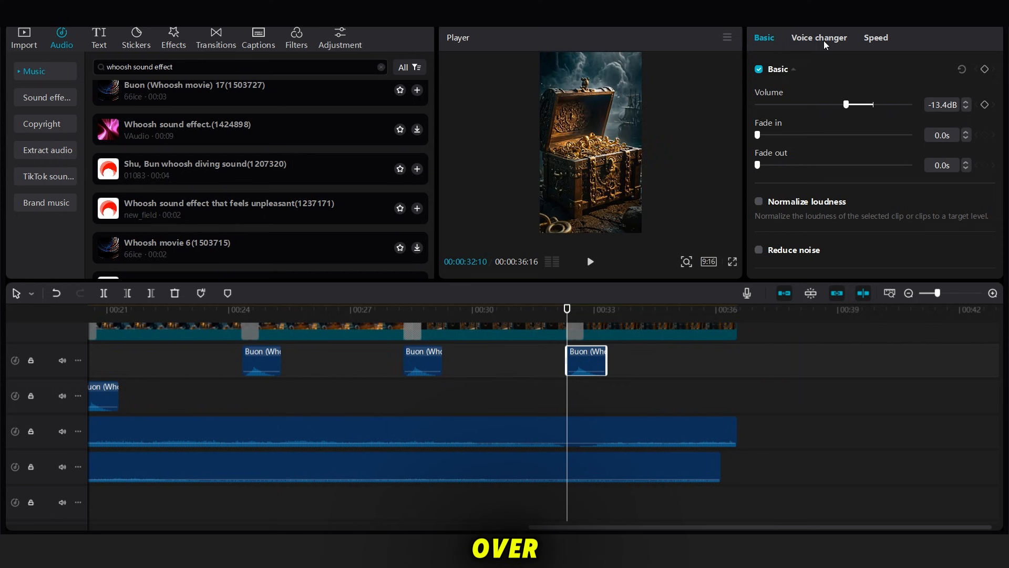
- Open the export settings for the finished video
{"action": "key", "text": "ctrl+e"}
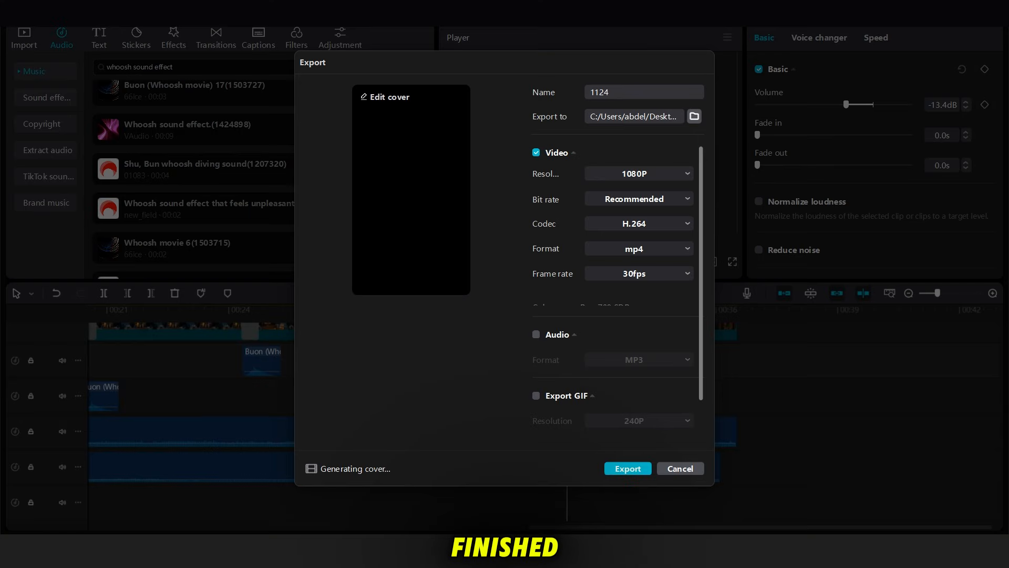